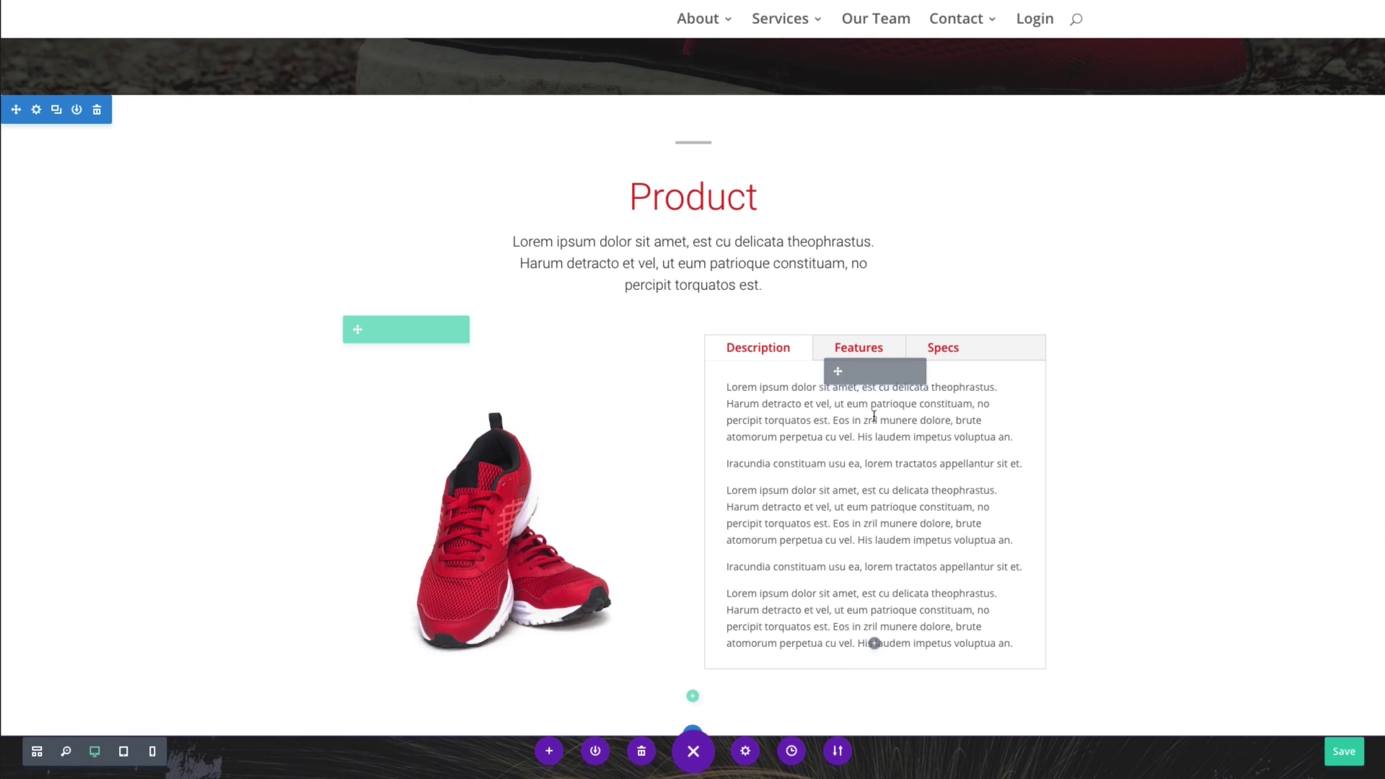
{"action": "scroll", "coordinate": [799, 409], "scroll_direction": "up", "scroll_amount": 1}
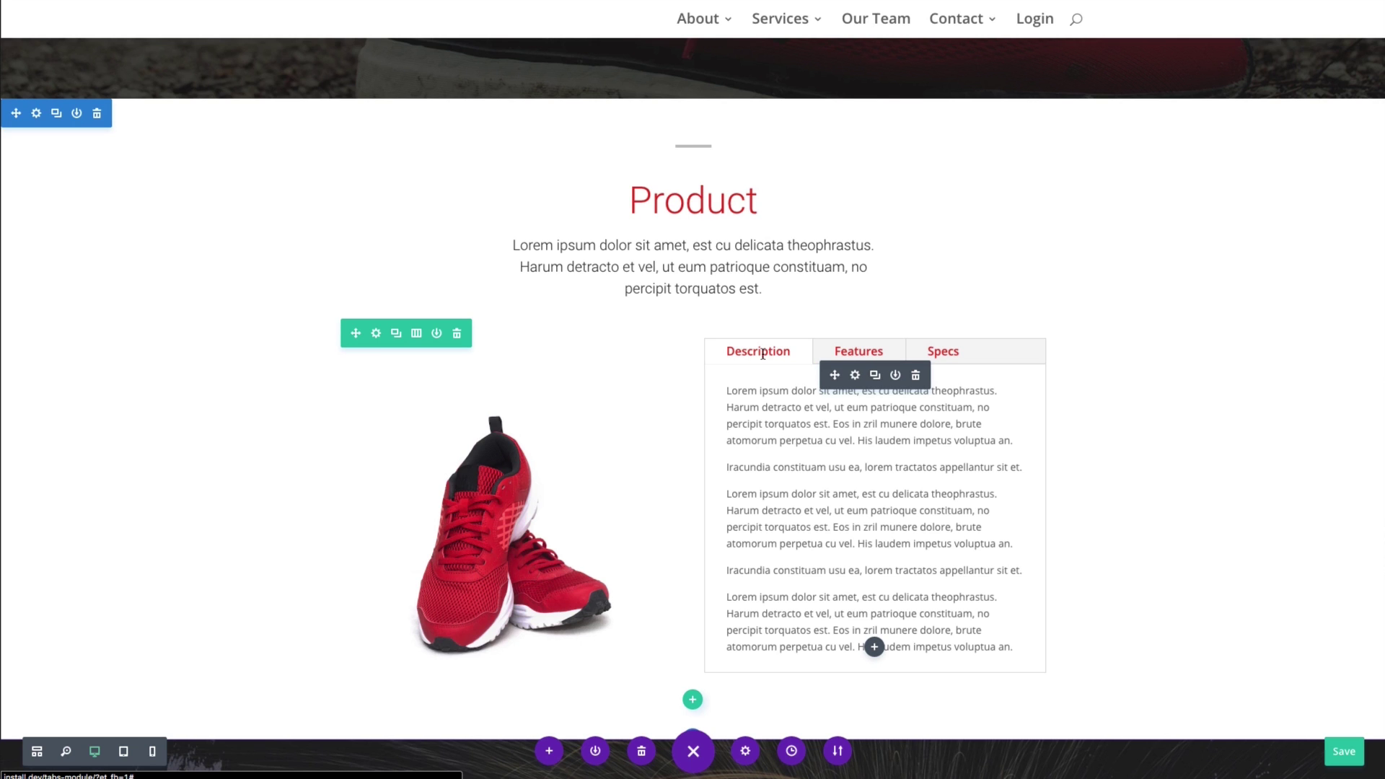
{"action": "left_click", "coordinate": [844, 346]}
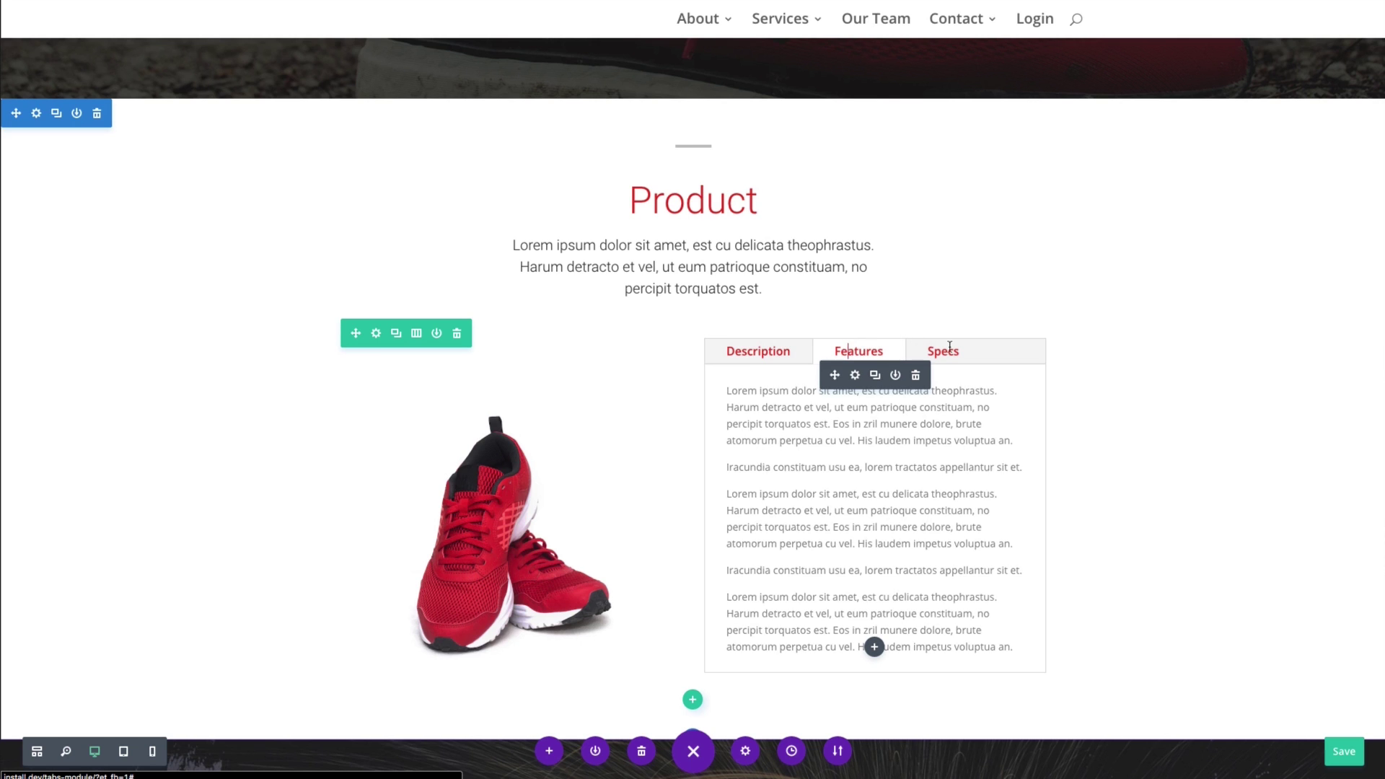
{"action": "left_click", "coordinate": [952, 354]}
{"action": "left_click", "coordinate": [949, 353]}
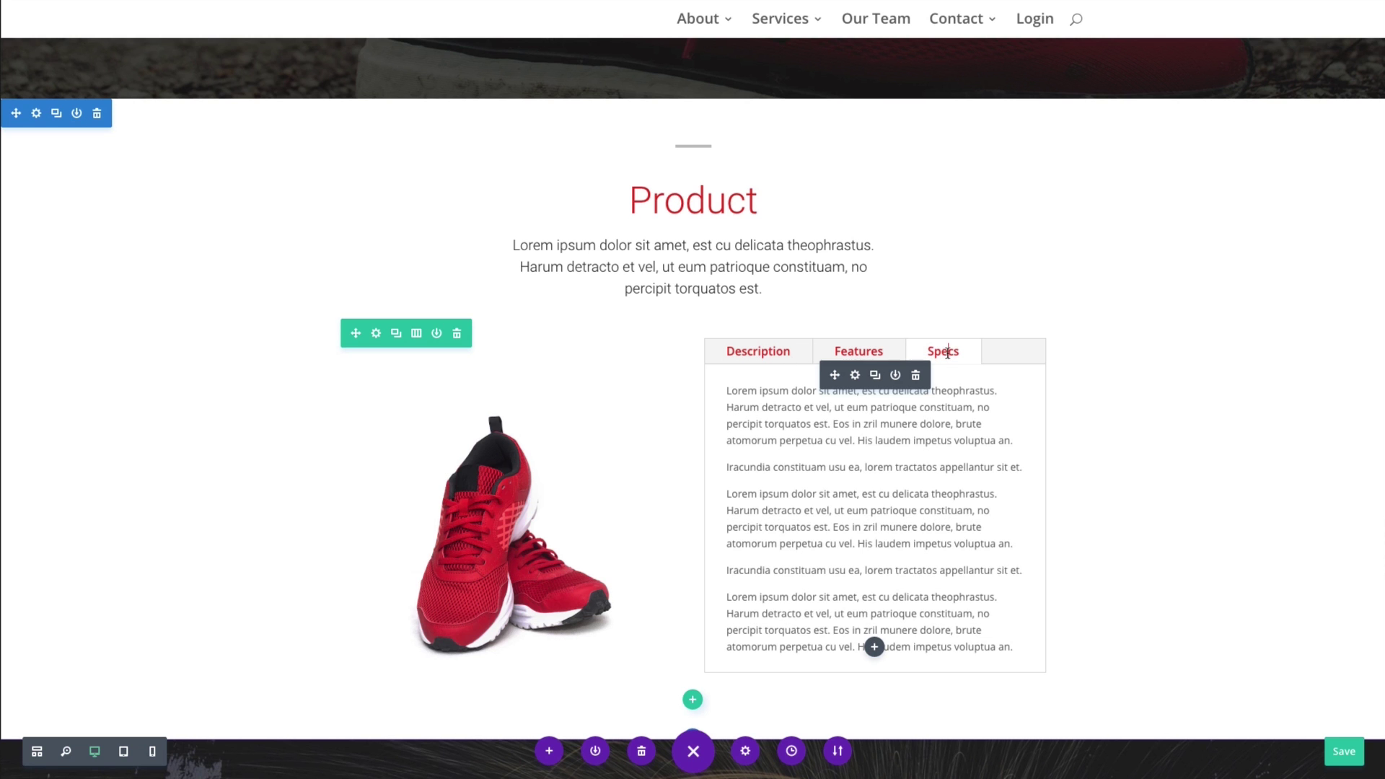
{"action": "left_click", "coordinate": [769, 360]}
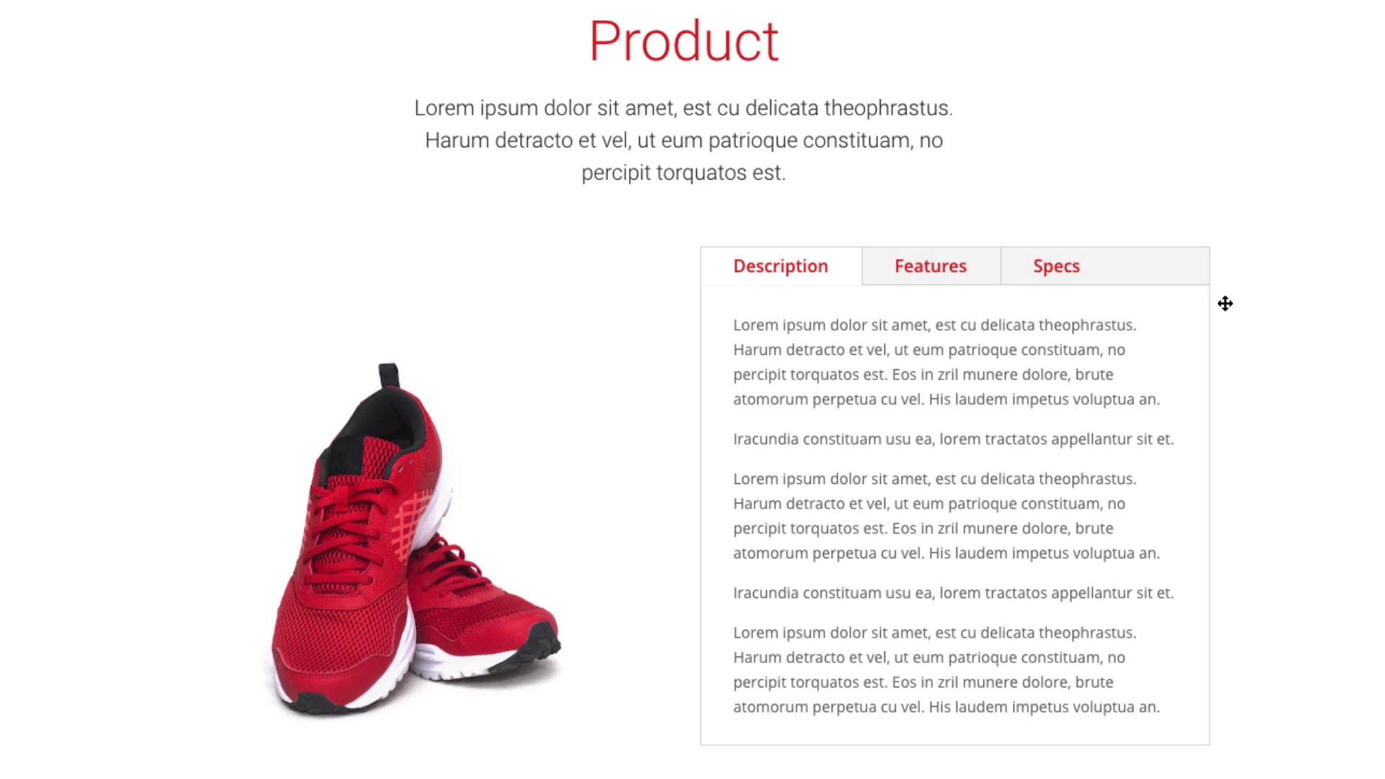
{"action": "left_click", "coordinate": [1093, 267]}
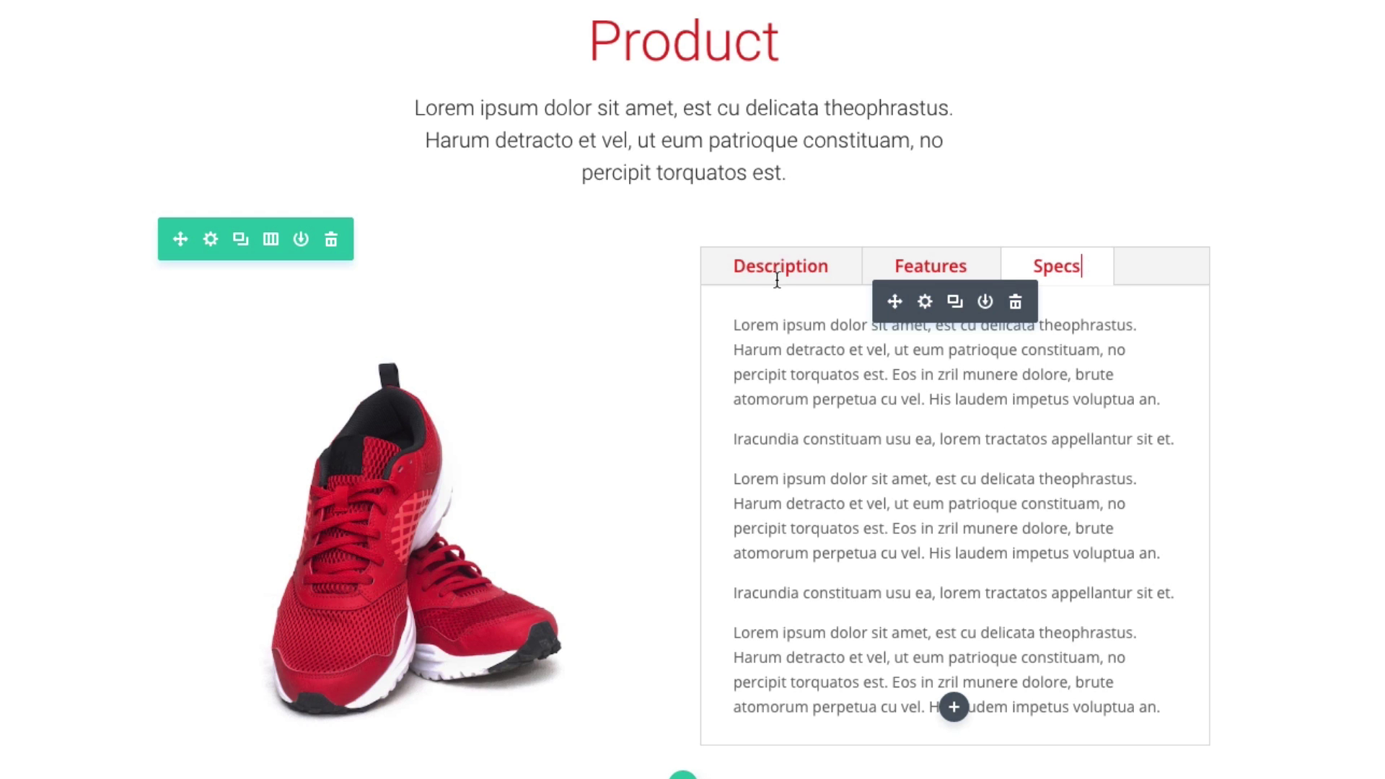
{"action": "left_click", "coordinate": [848, 263]}
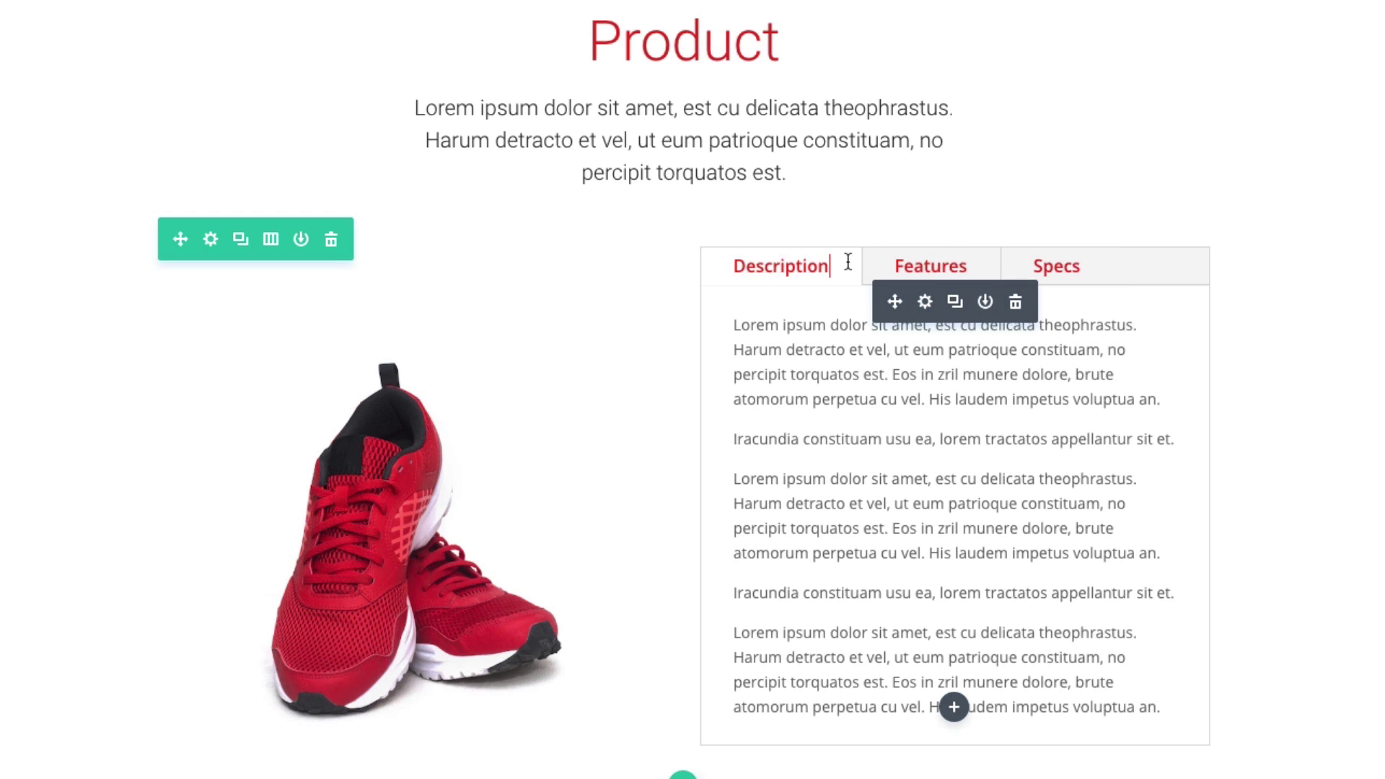
{"action": "left_click", "coordinate": [969, 264]}
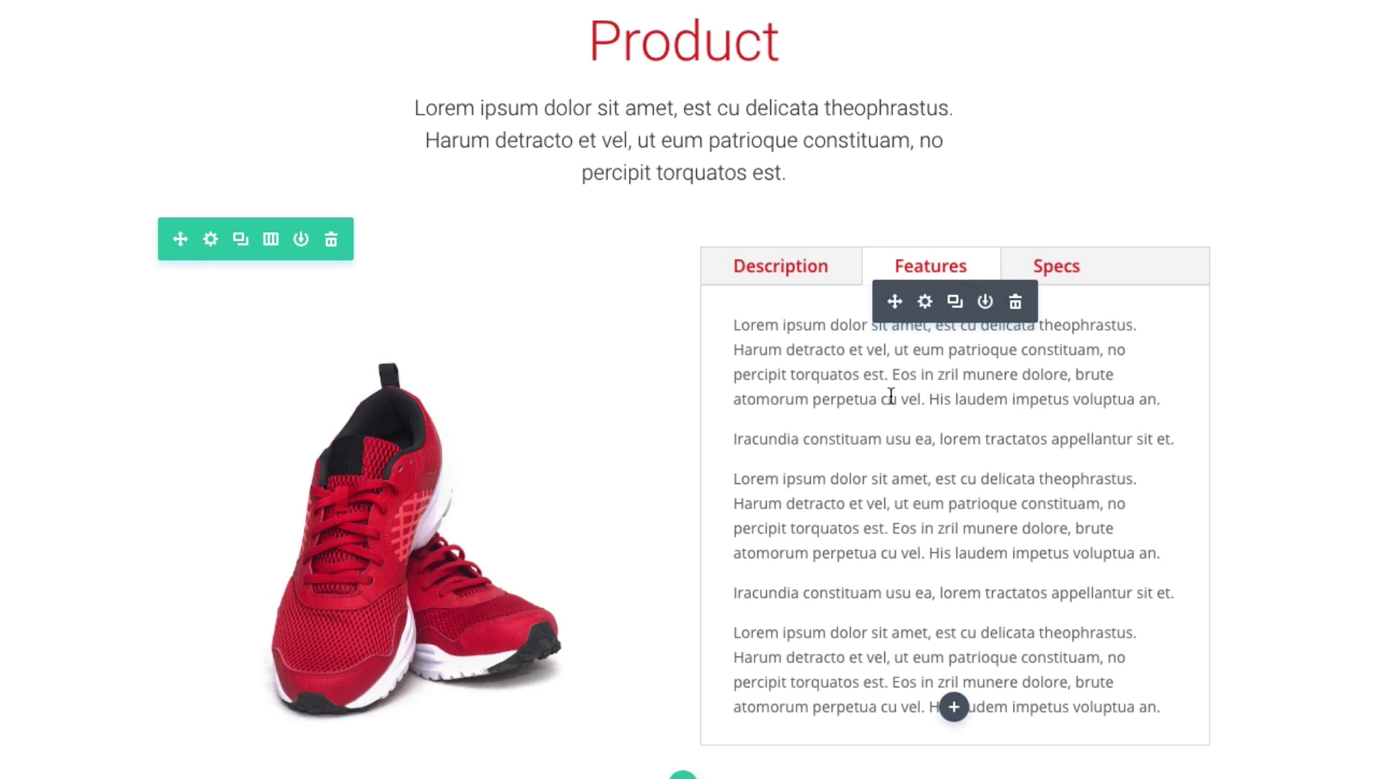
{"action": "left_click", "coordinate": [837, 264]}
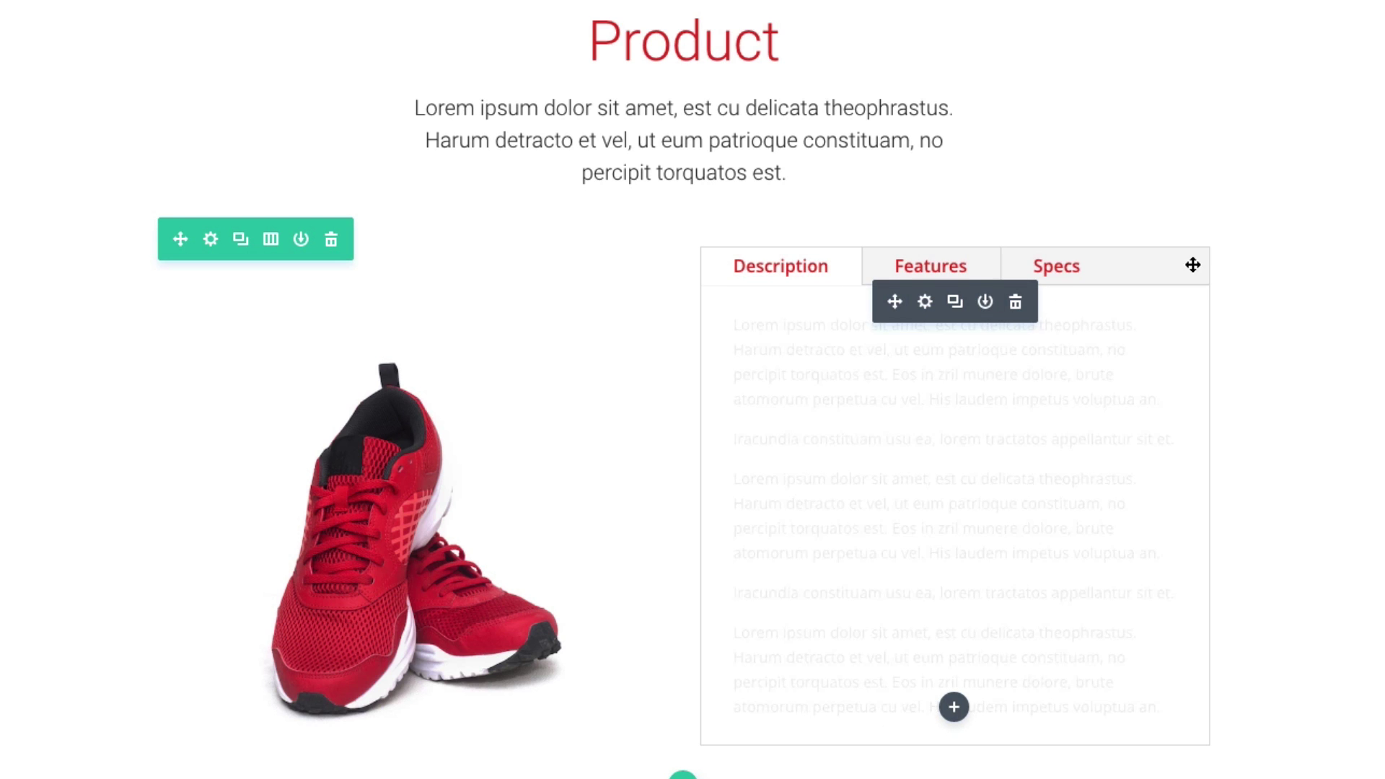
{"action": "left_click", "coordinate": [1100, 265]}
{"action": "left_click", "coordinate": [844, 266]}
Add a fourth tab titled 'New Tab' after Description, Features and Specs, then return to Tabs Settings.
{"action": "left_click", "coordinate": [926, 304]}
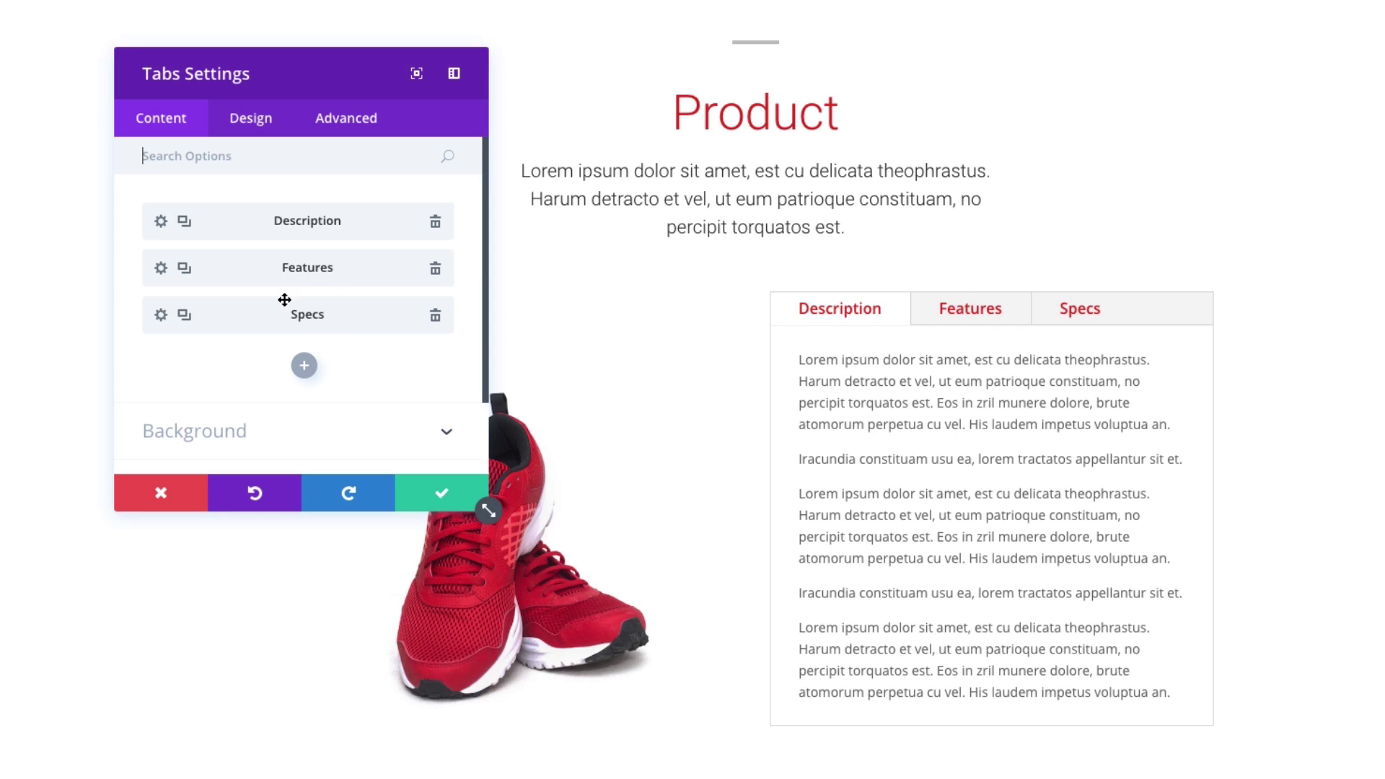
{"action": "left_click", "coordinate": [303, 364]}
{"action": "left_click", "coordinate": [281, 282]}
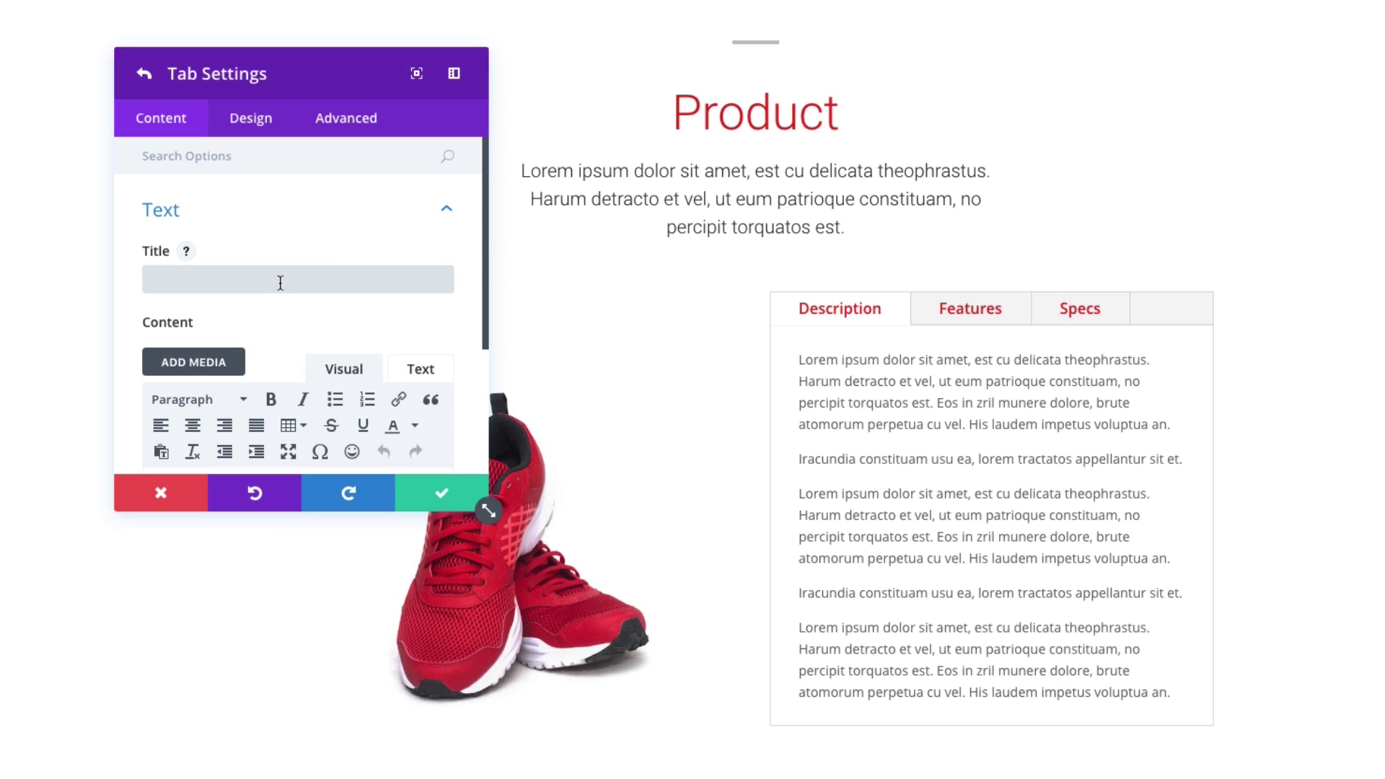
{"action": "type", "text": "New"}
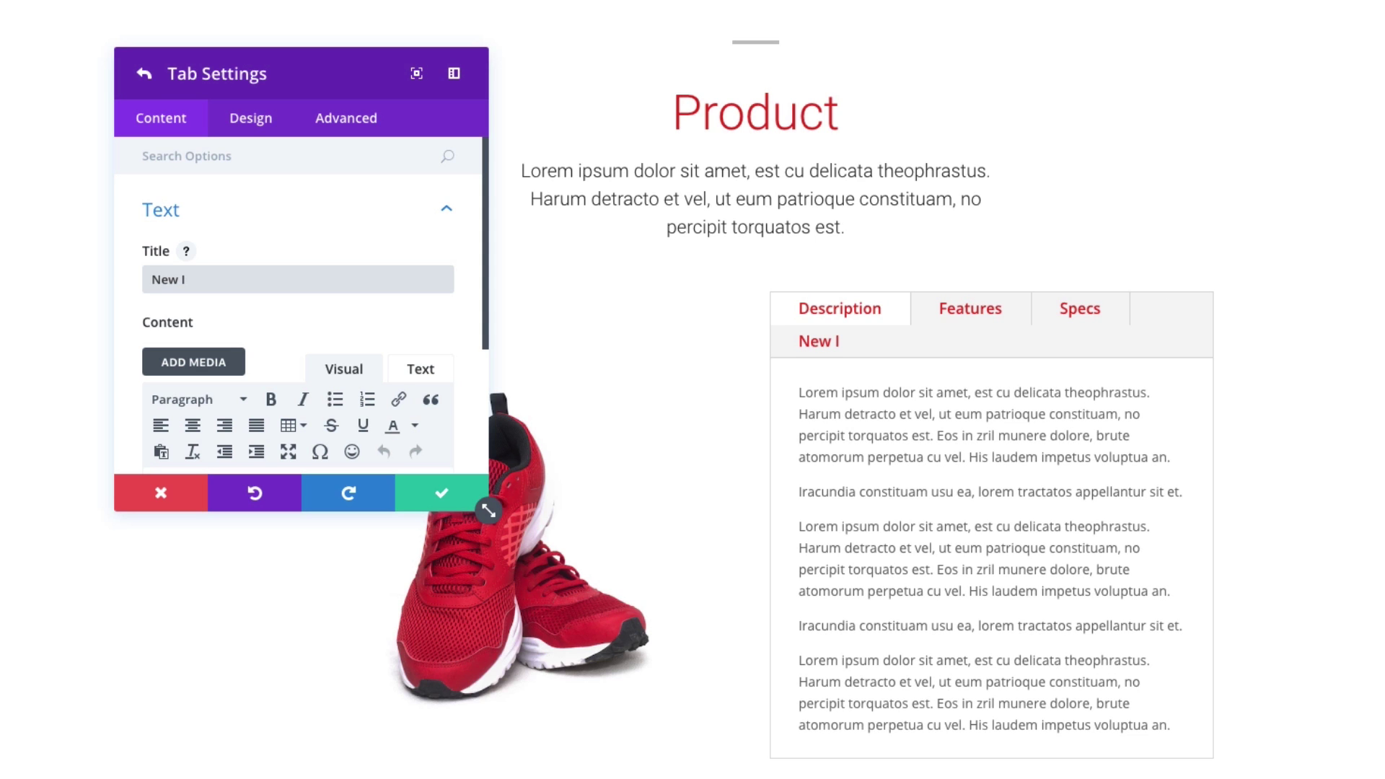
{"action": "type", "text": " Tab"}
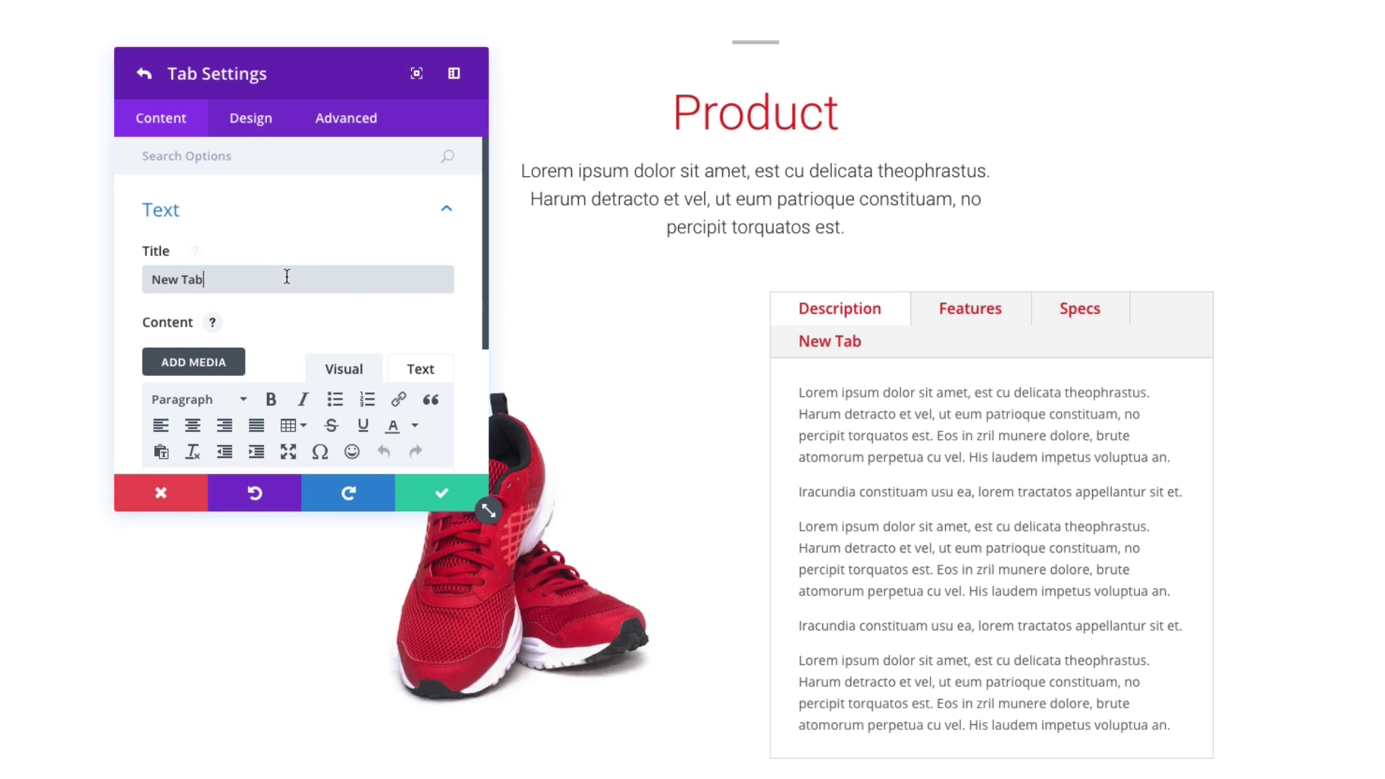
{"action": "left_click", "coordinate": [447, 210]}
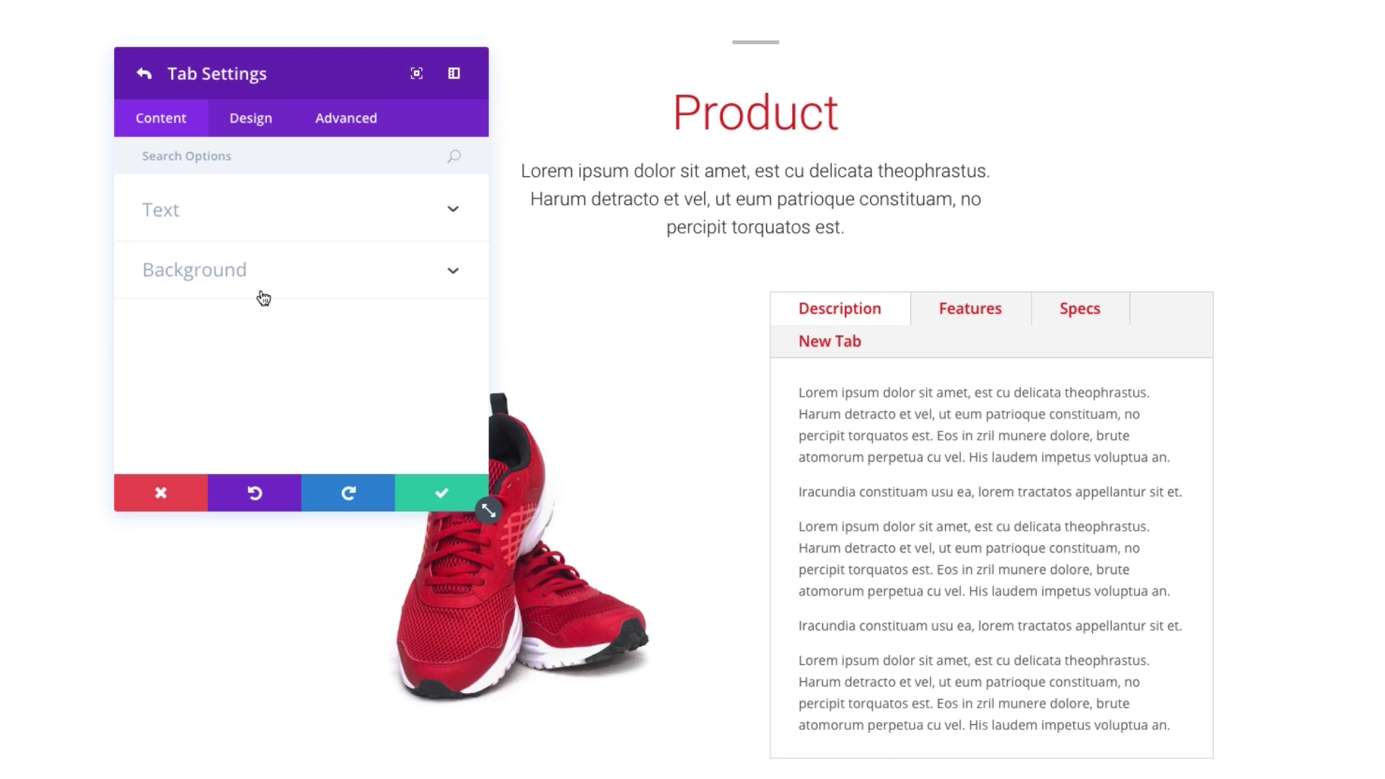
{"action": "left_click_drag", "start_coordinate": [161, 96], "coordinate": [160, 95]}
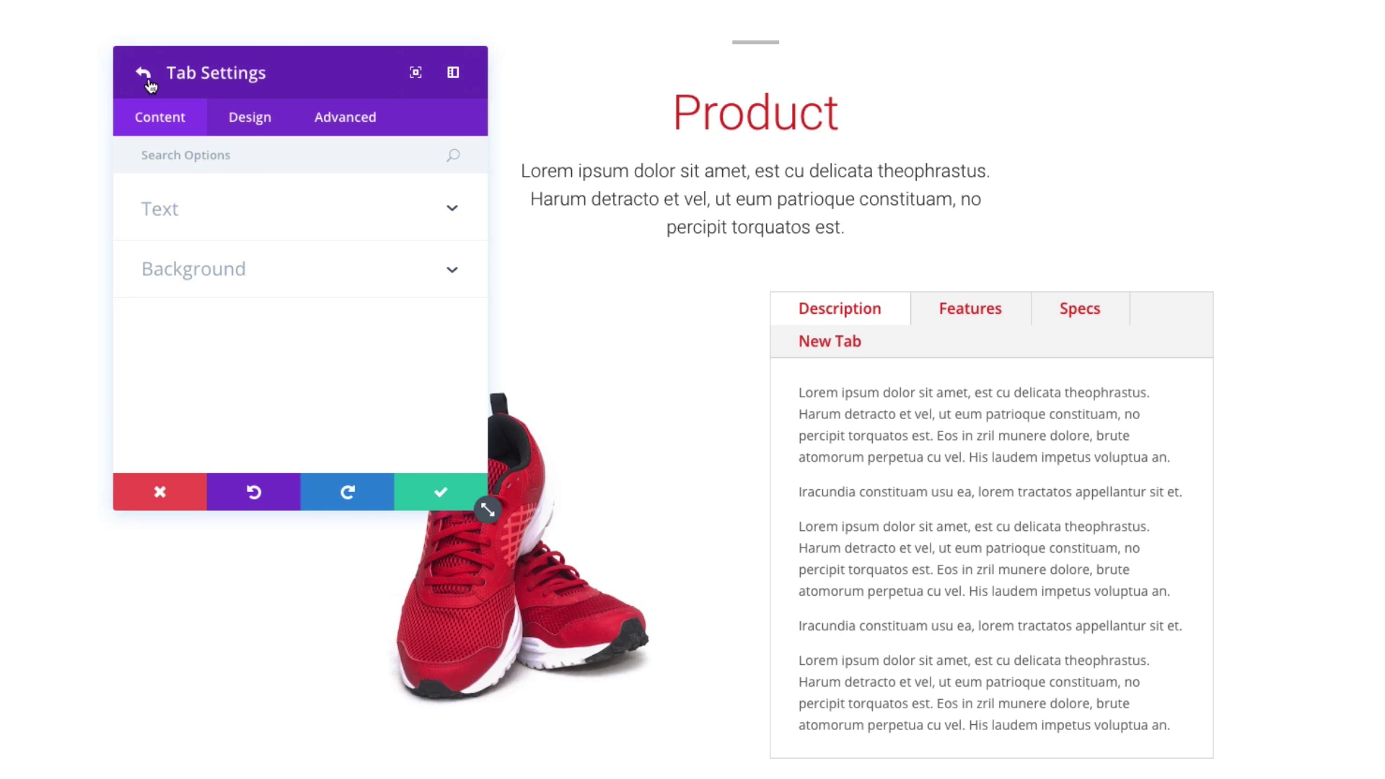
{"action": "left_click", "coordinate": [143, 73]}
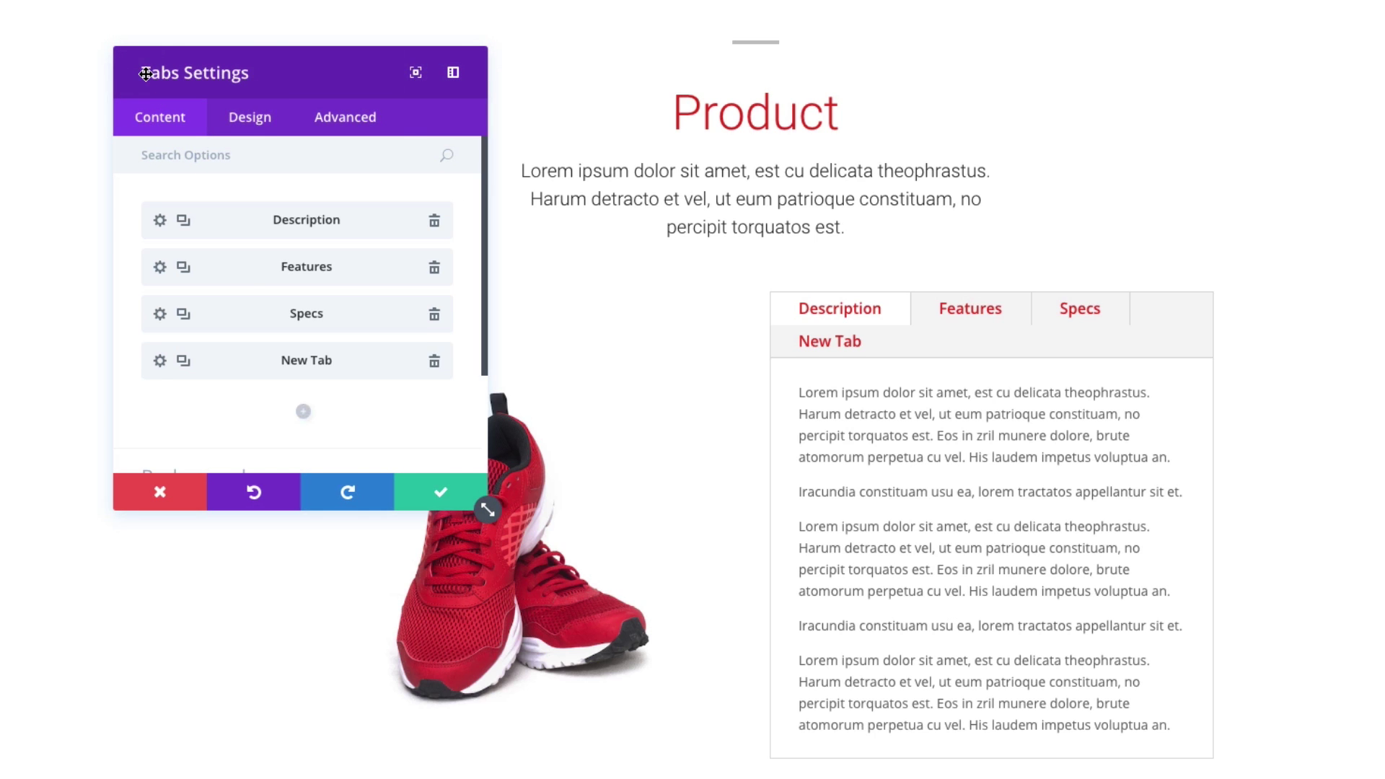
Delete New Tab, leaving only Description, Features and Specs.
{"action": "left_click", "coordinate": [435, 361]}
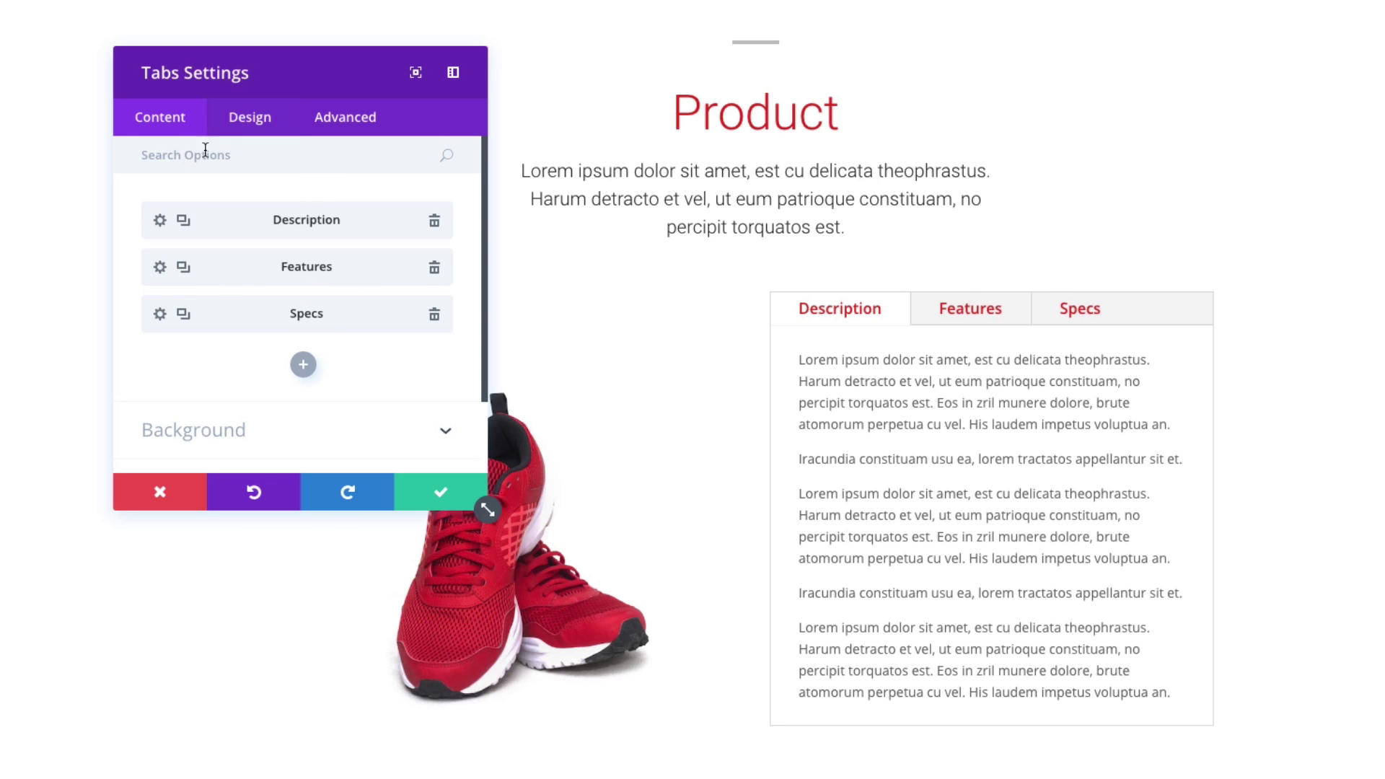
{"action": "scroll", "coordinate": [274, 323], "scroll_direction": "down", "scroll_amount": 1}
{"action": "scroll", "coordinate": [275, 322], "scroll_direction": "down", "scroll_amount": 2}
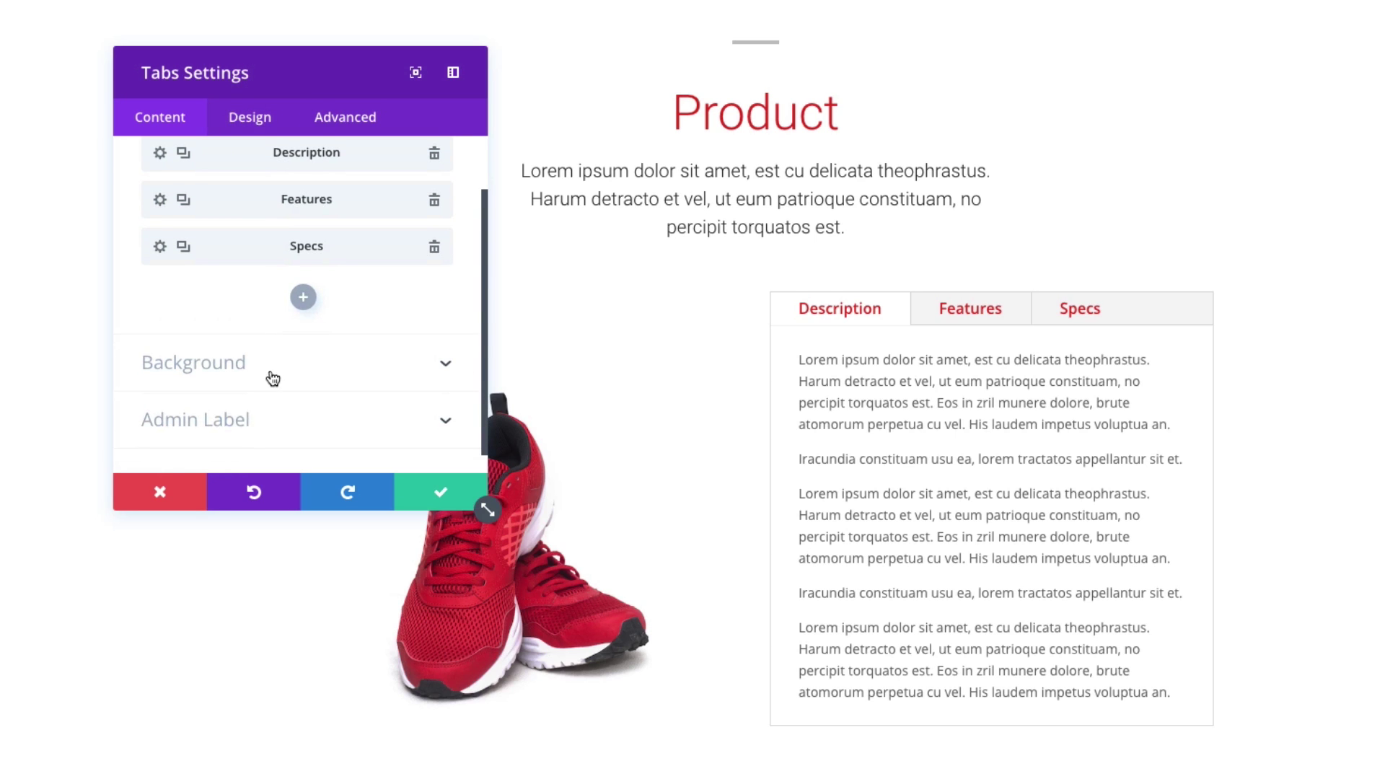
{"action": "scroll", "coordinate": [269, 375], "scroll_direction": "up", "scroll_amount": 3}
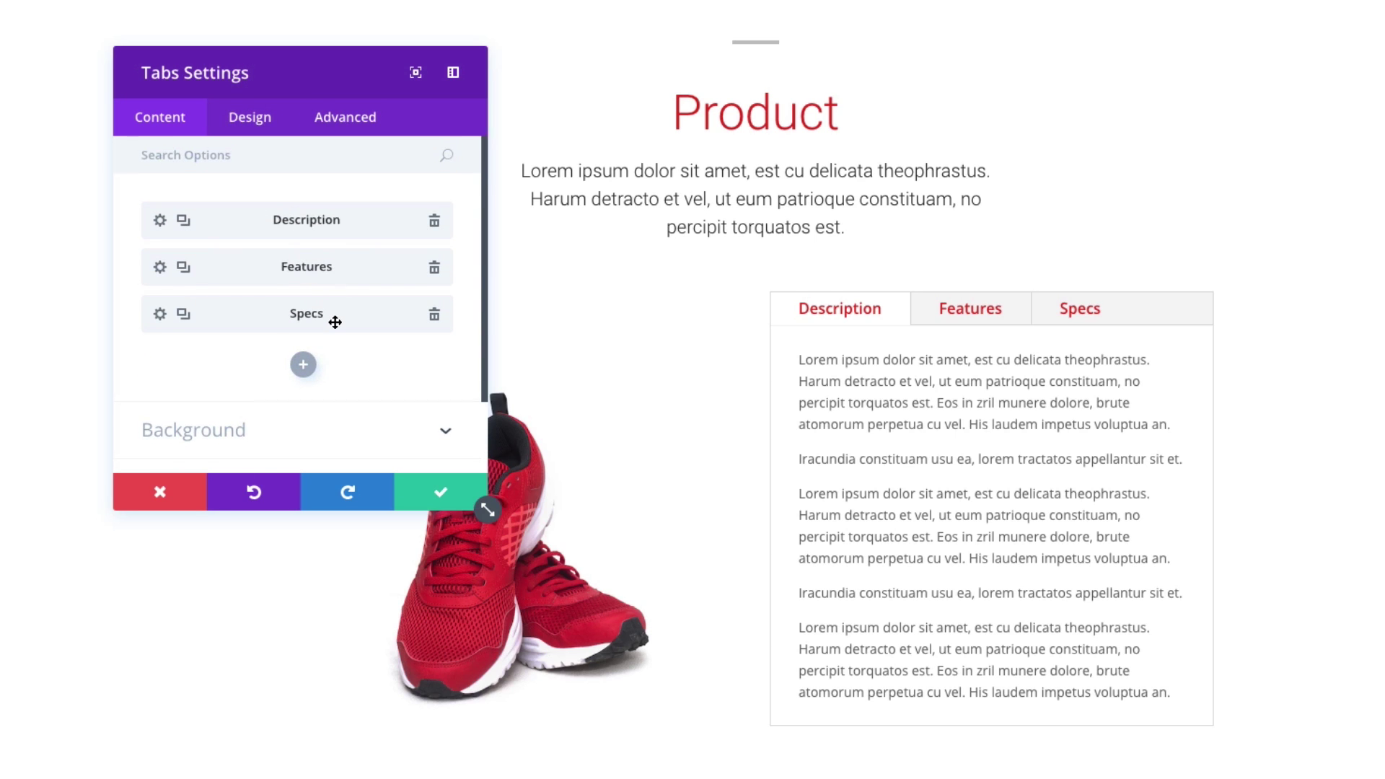
{"action": "scroll", "coordinate": [331, 315], "scroll_direction": "down", "scroll_amount": 3}
Set the tabs module background colour to white (#ffffff) after briefly trying black.
{"action": "left_click", "coordinate": [281, 363]}
{"action": "scroll", "coordinate": [274, 368], "scroll_direction": "up", "scroll_amount": 3}
{"action": "scroll", "coordinate": [369, 341], "scroll_direction": "down", "scroll_amount": 3}
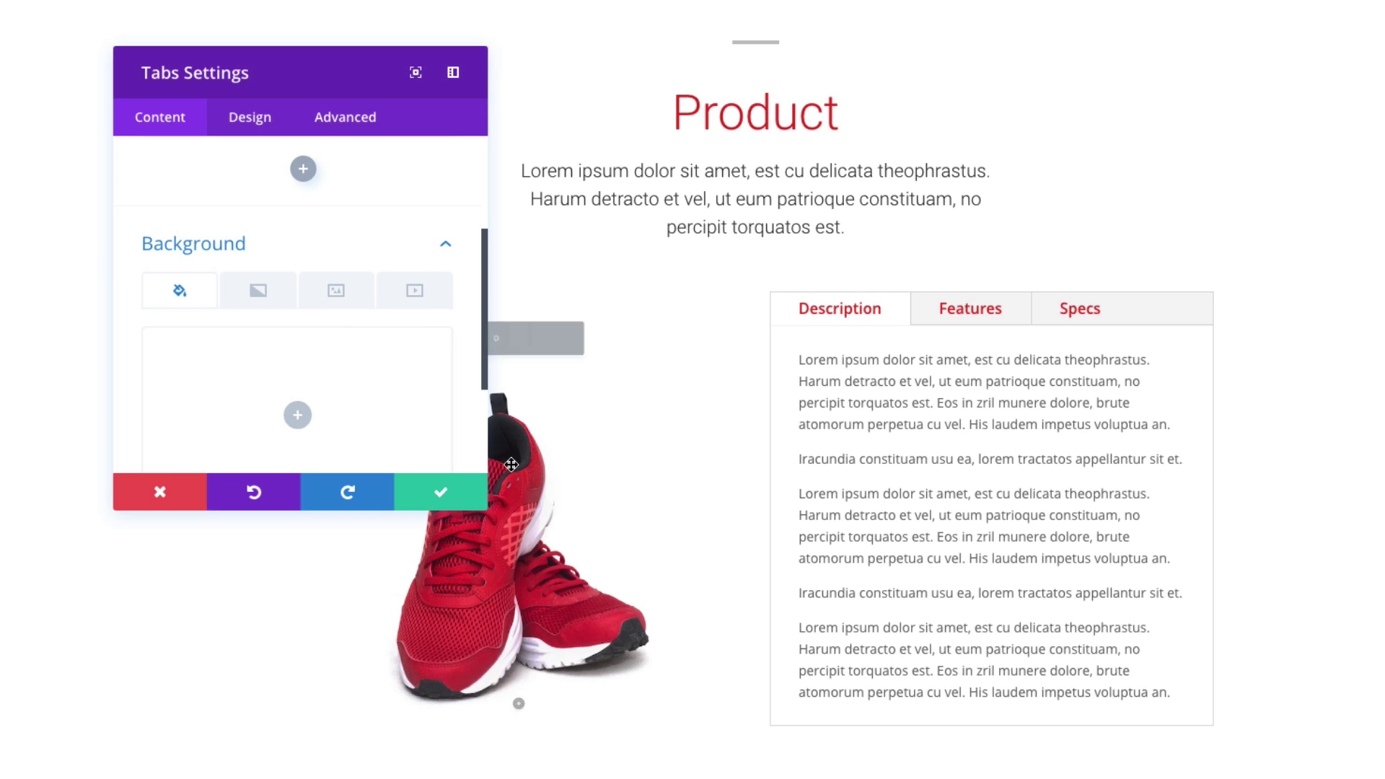
{"action": "scroll", "coordinate": [371, 423], "scroll_direction": "down", "scroll_amount": 1}
{"action": "left_click", "coordinate": [301, 353]}
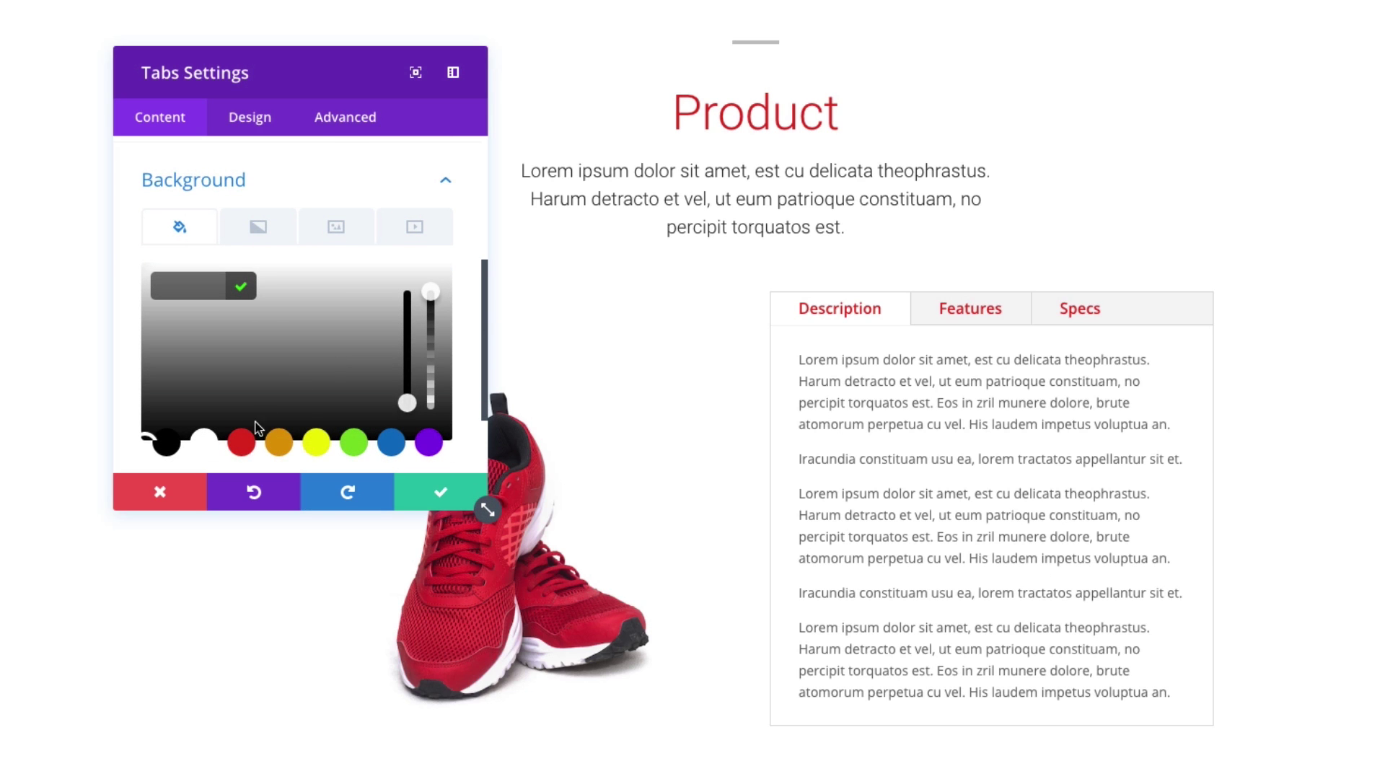
{"action": "left_click", "coordinate": [166, 450]}
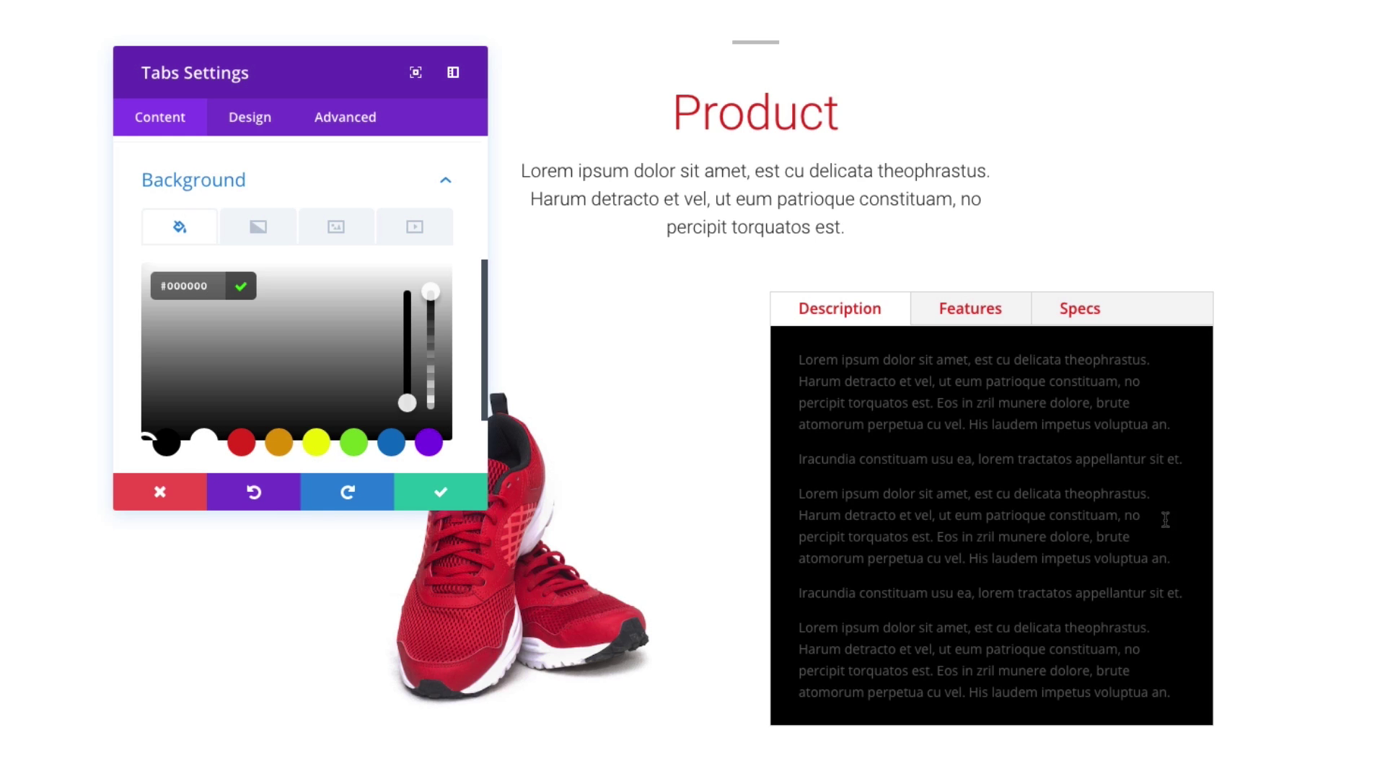
{"action": "left_click", "coordinate": [203, 445]}
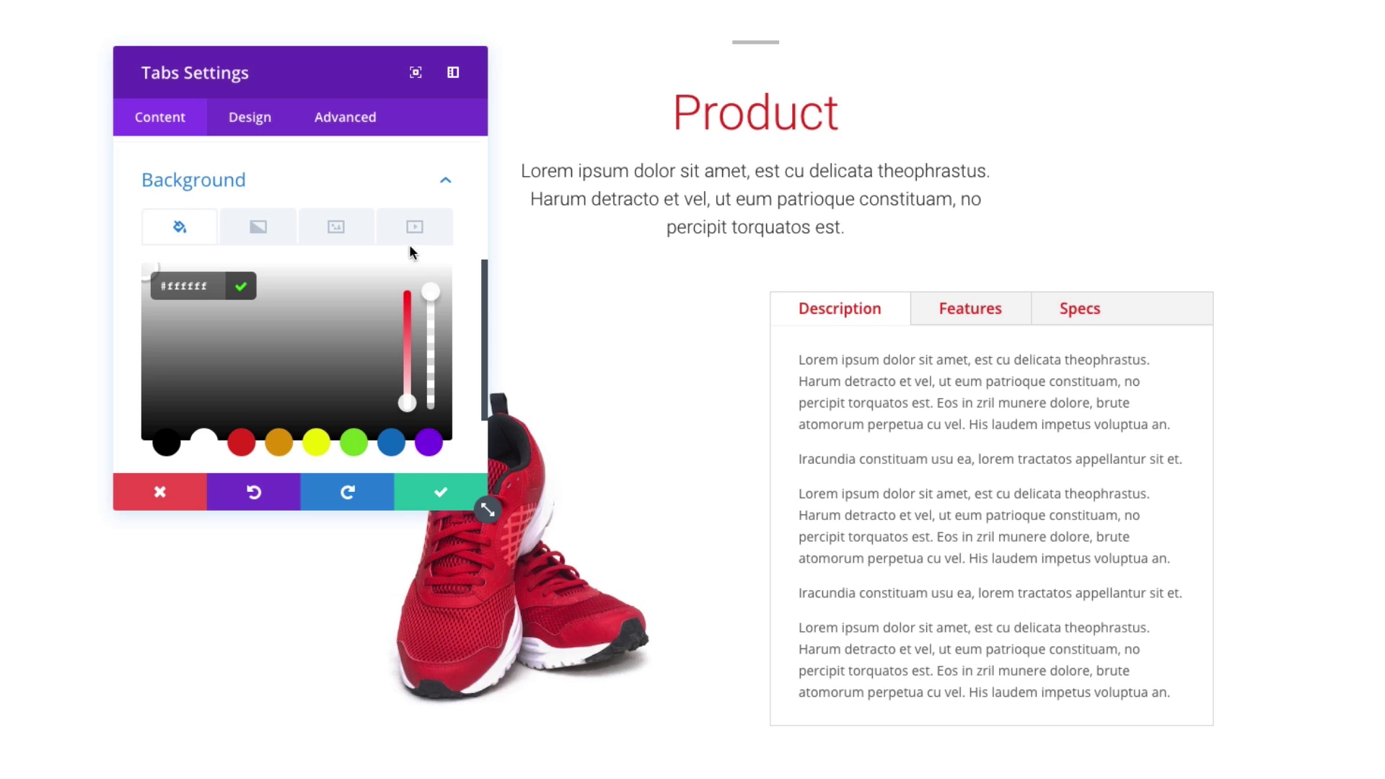
{"action": "left_click", "coordinate": [444, 181]}
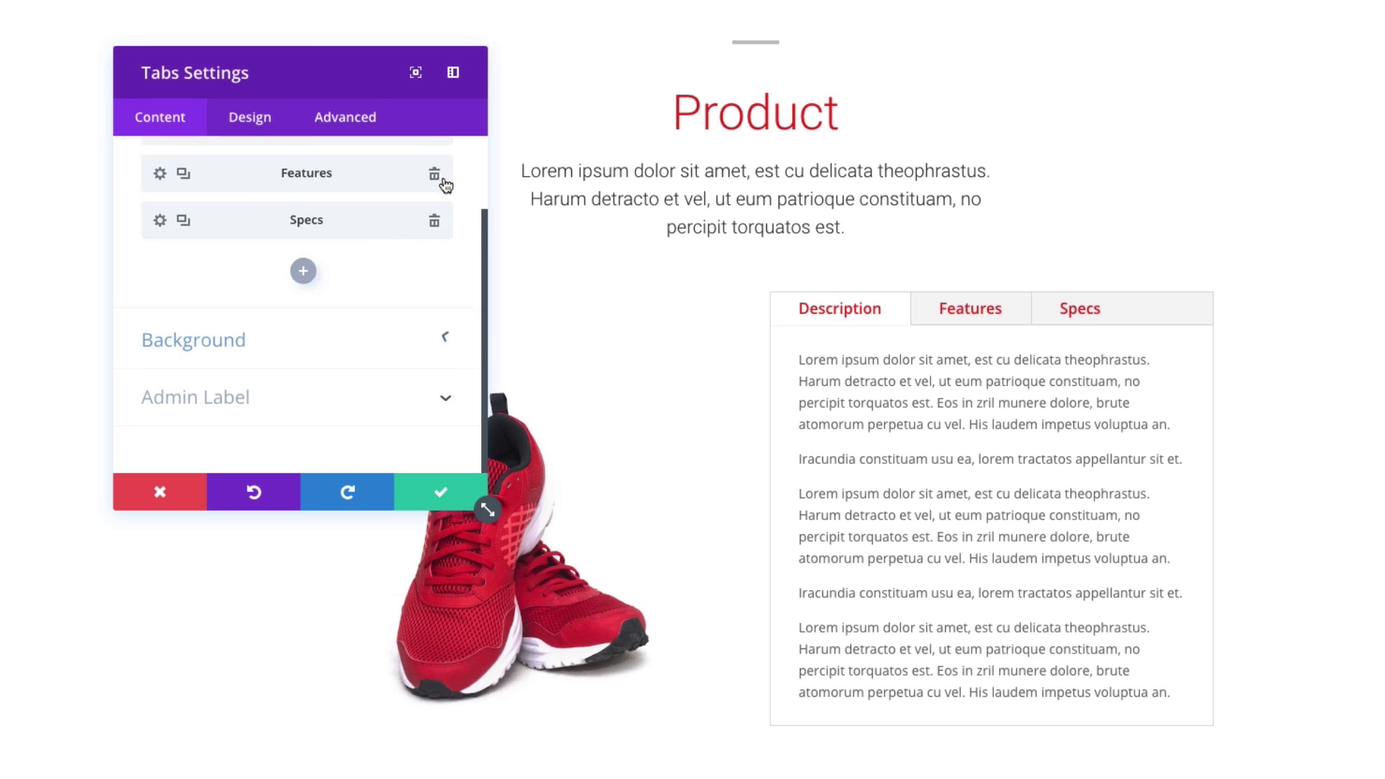
Expand the Design tab's Tab Text section to review tab background colours, font and text colour.
{"action": "left_click", "coordinate": [273, 121]}
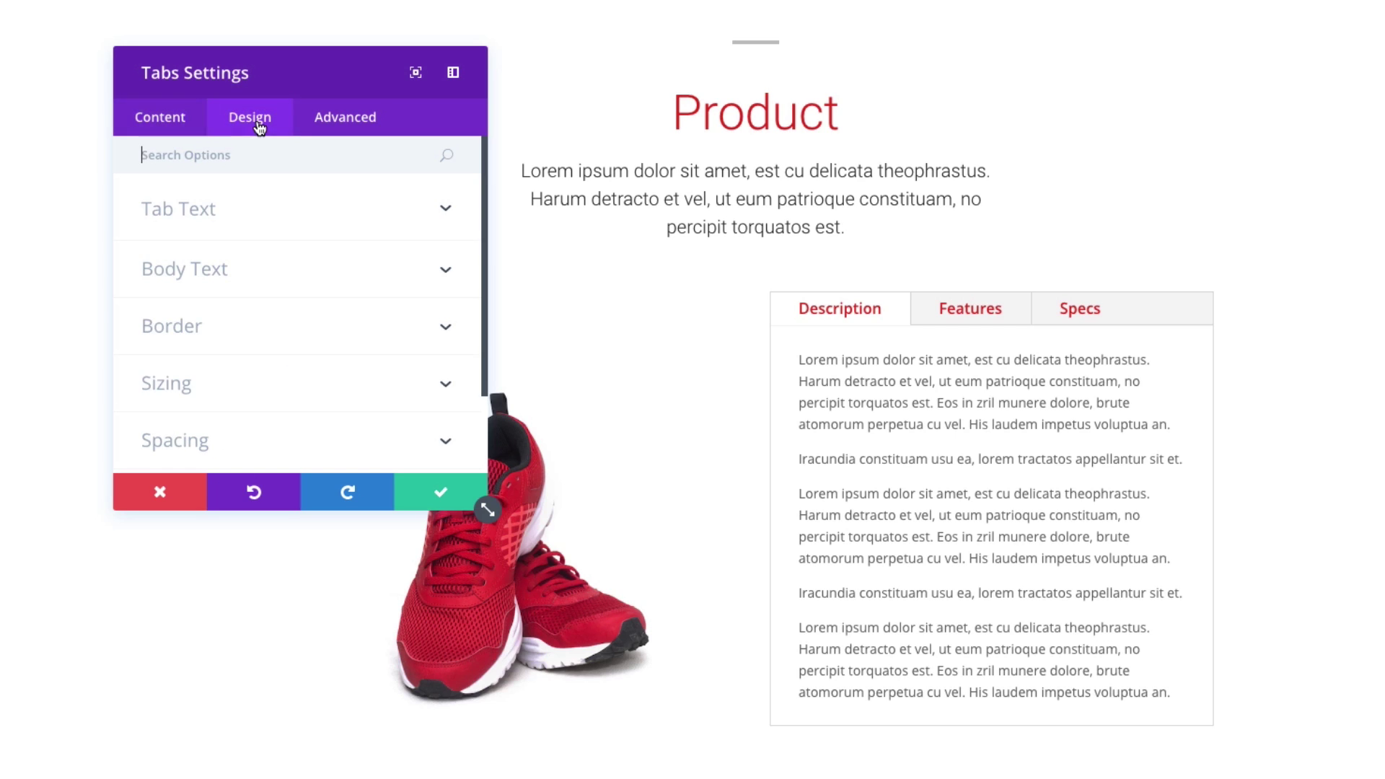
{"action": "left_click", "coordinate": [236, 218]}
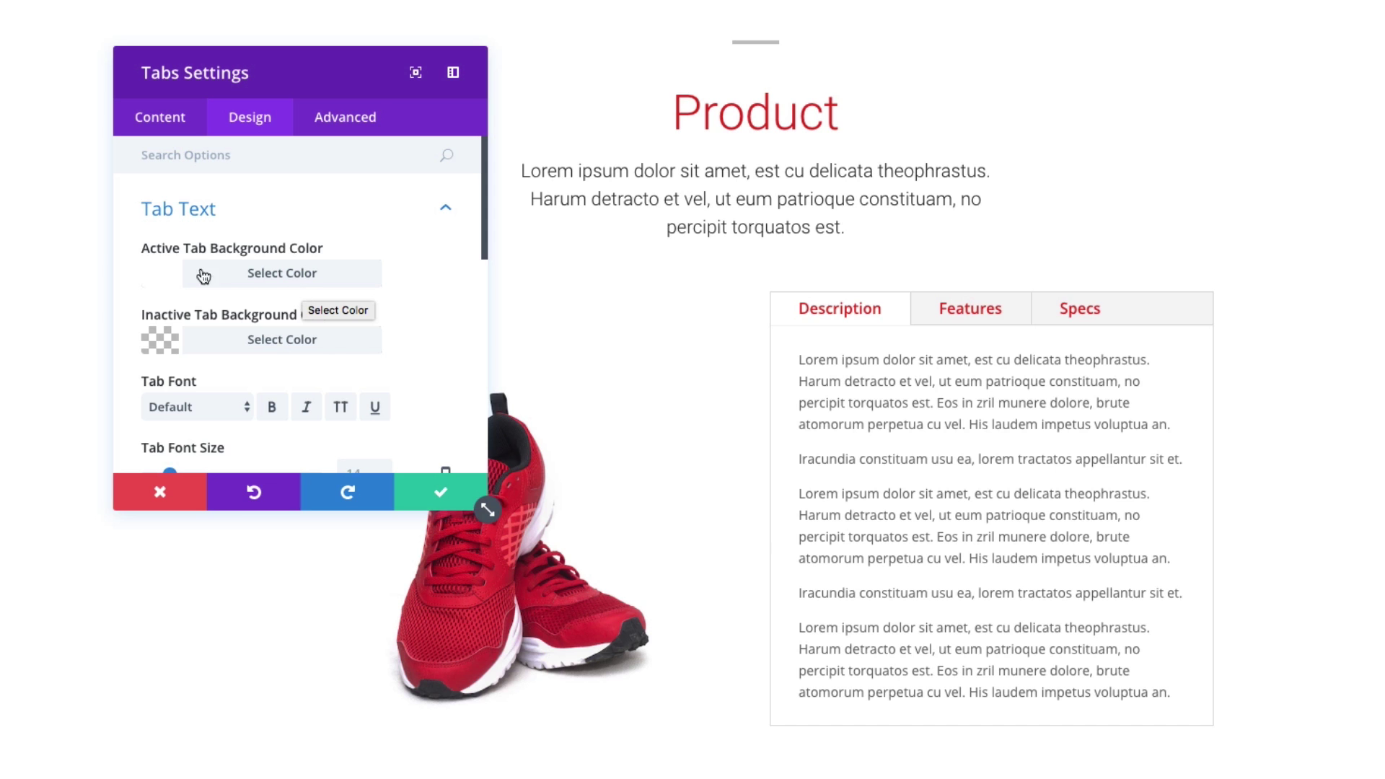
{"action": "scroll", "coordinate": [215, 234], "scroll_direction": "down", "scroll_amount": 3}
{"action": "scroll", "coordinate": [214, 232], "scroll_direction": "up", "scroll_amount": 2}
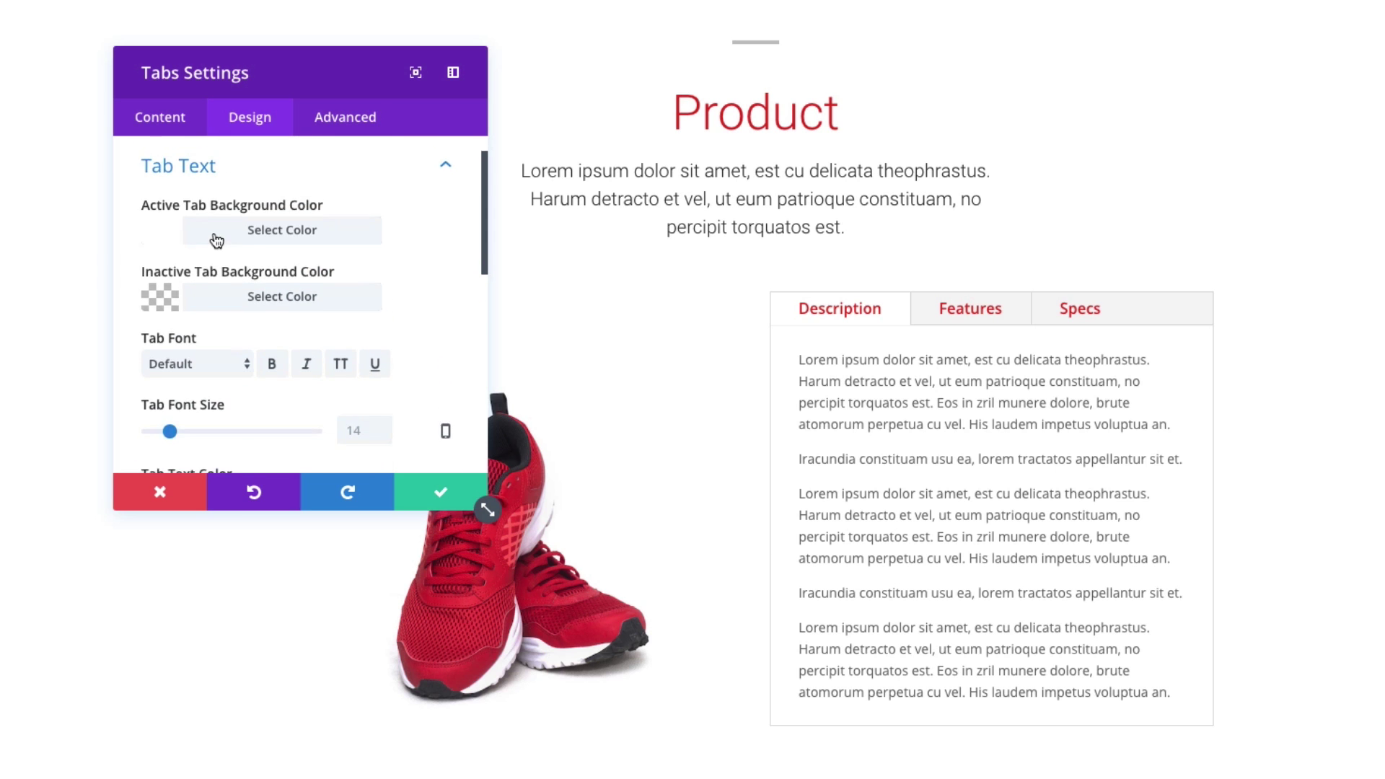
{"action": "scroll", "coordinate": [213, 232], "scroll_direction": "down", "scroll_amount": 8}
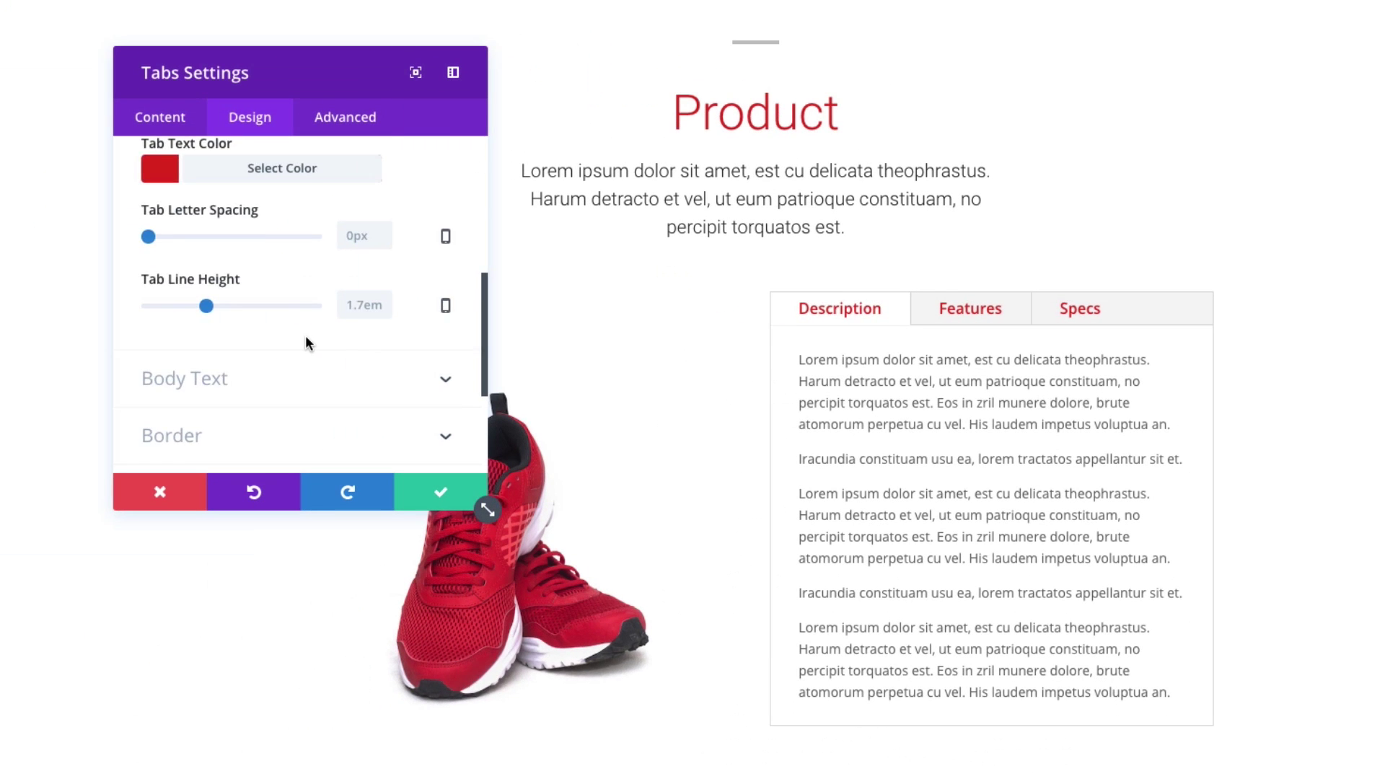
{"action": "scroll", "coordinate": [305, 337], "scroll_direction": "up", "scroll_amount": 5}
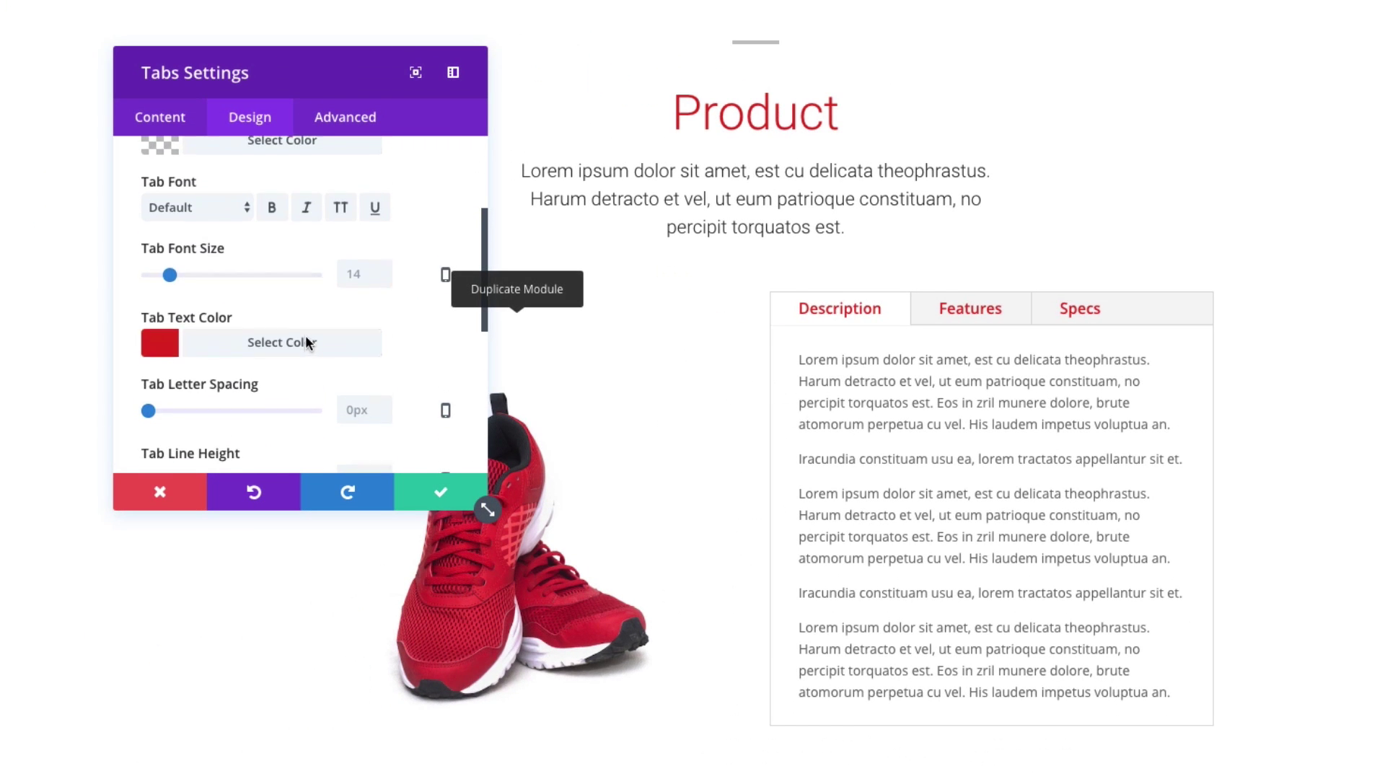
{"action": "scroll", "coordinate": [296, 361], "scroll_direction": "up", "scroll_amount": 3}
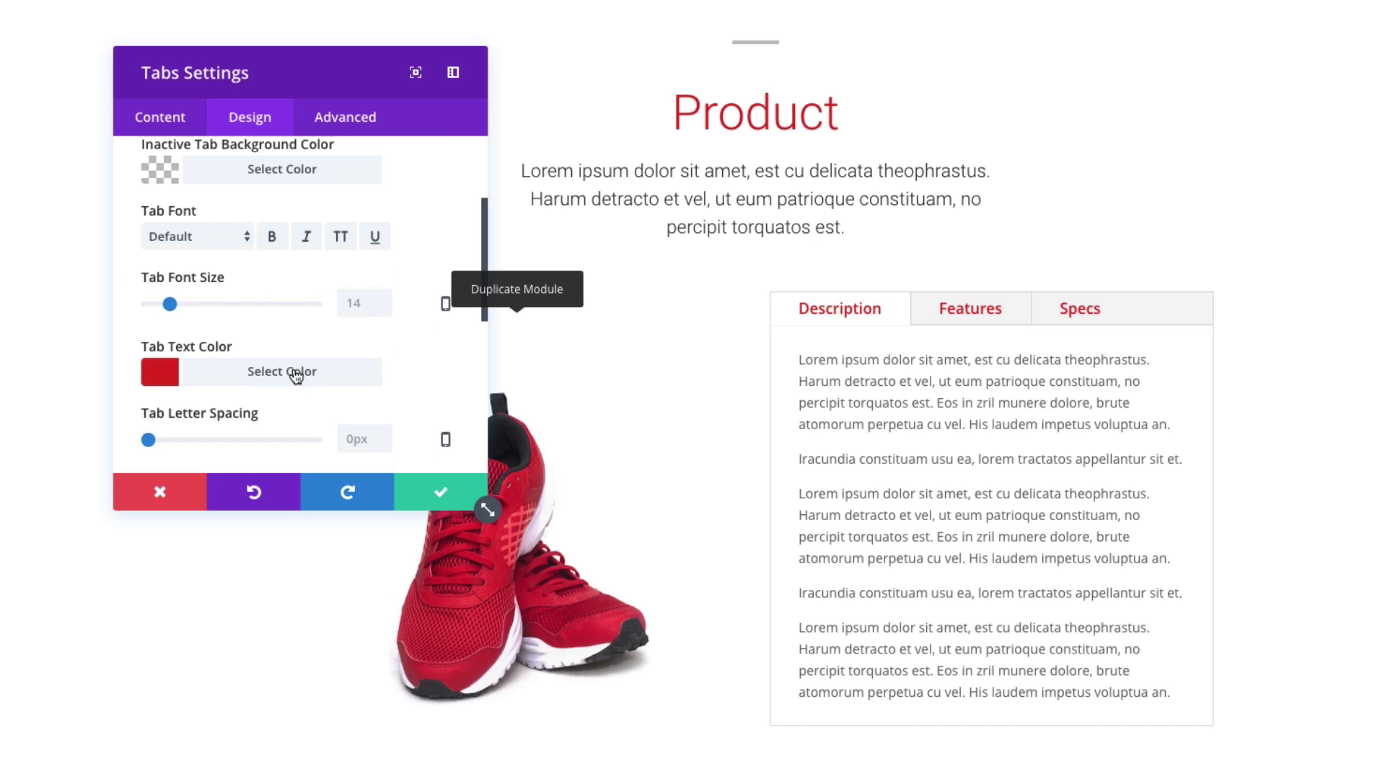
{"action": "scroll", "coordinate": [277, 369], "scroll_direction": "up", "scroll_amount": 2}
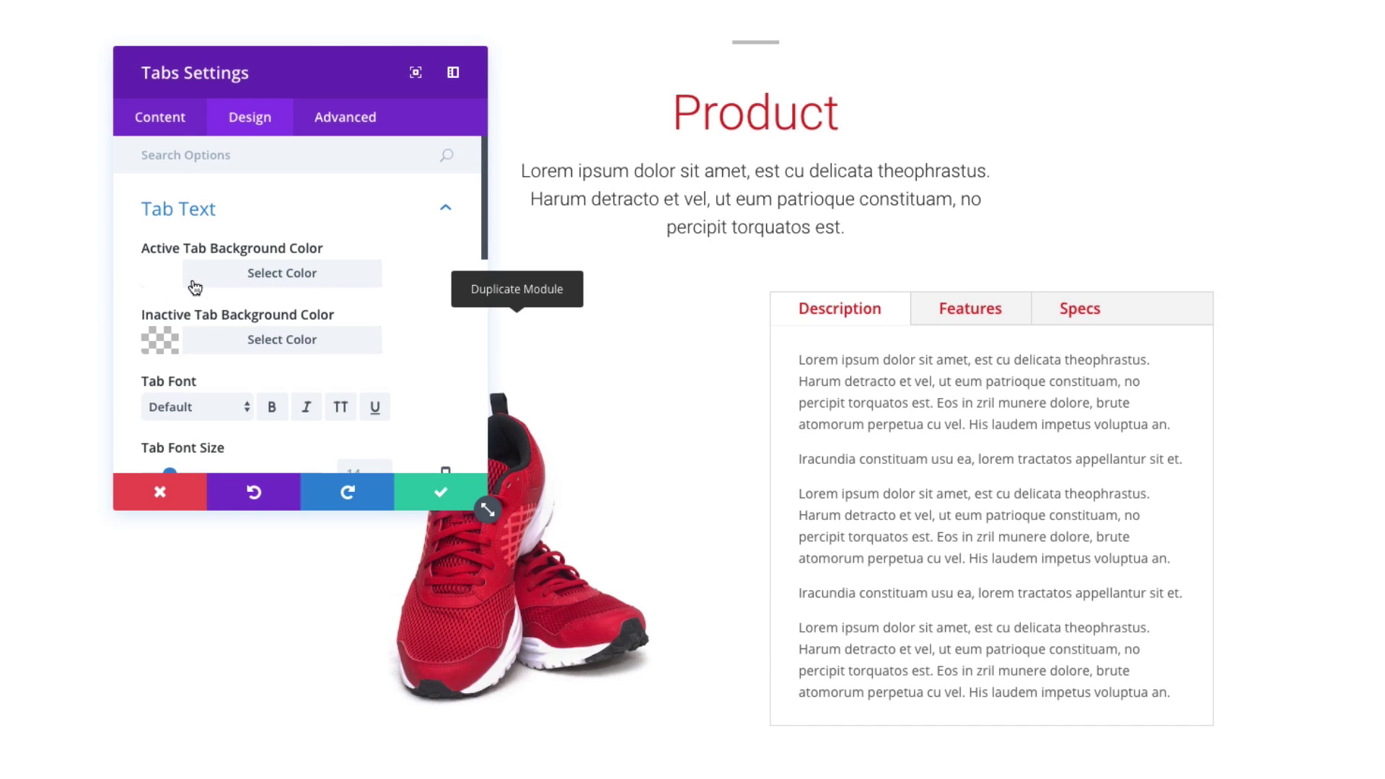
{"action": "scroll", "coordinate": [358, 339], "scroll_direction": "down", "scroll_amount": 3}
{"action": "scroll", "coordinate": [359, 340], "scroll_direction": "up", "scroll_amount": 2}
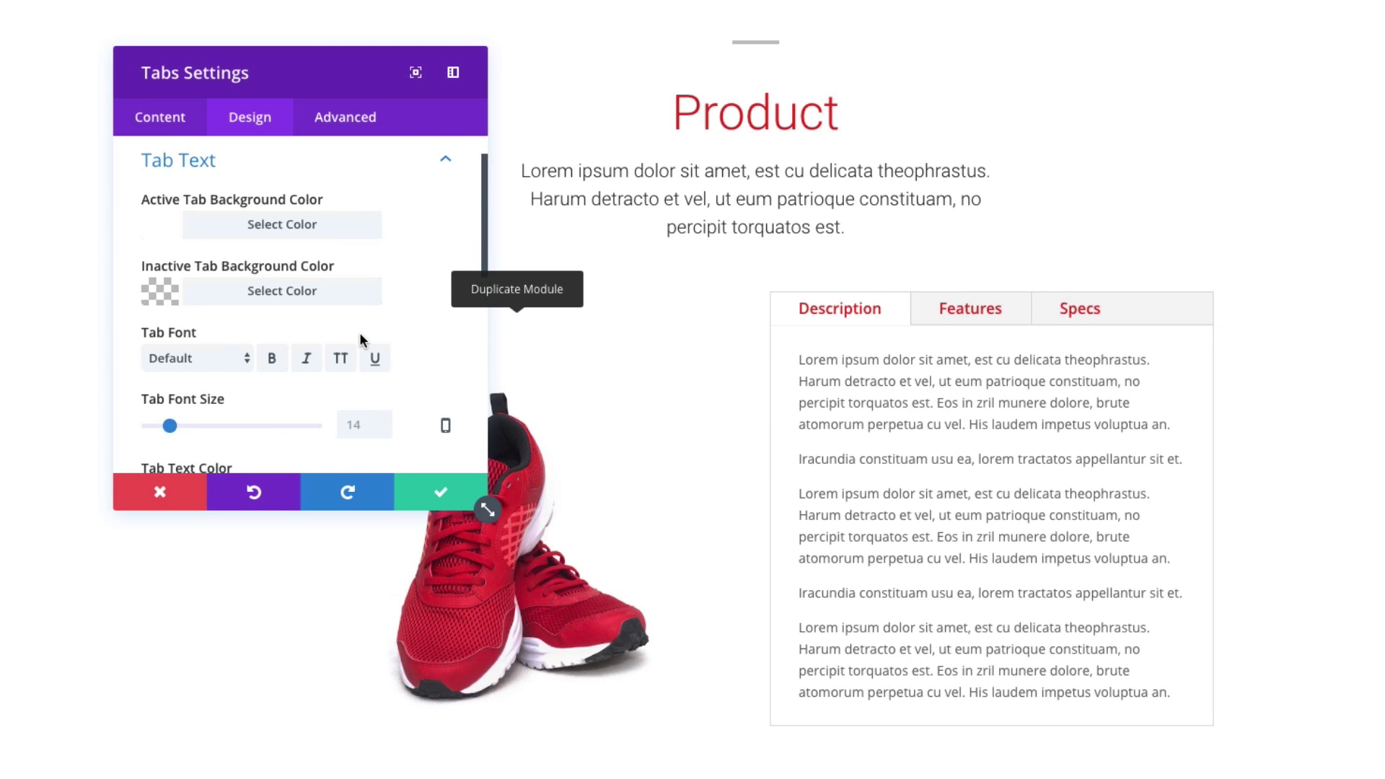
Set the Inactive Tab Background Color to white (#ffffff) after briefly trying red.
{"action": "left_click", "coordinate": [266, 291]}
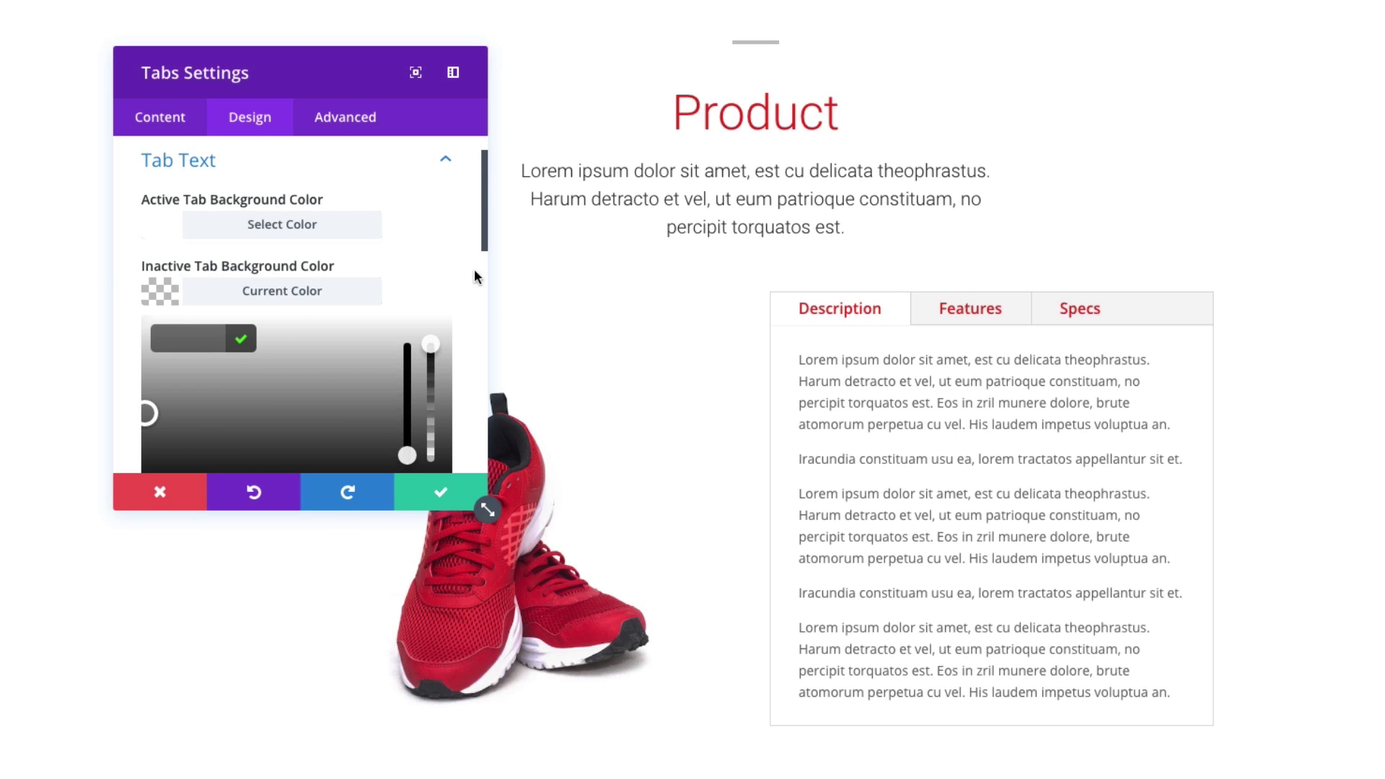
{"action": "scroll", "coordinate": [479, 496], "scroll_direction": "down", "scroll_amount": 2}
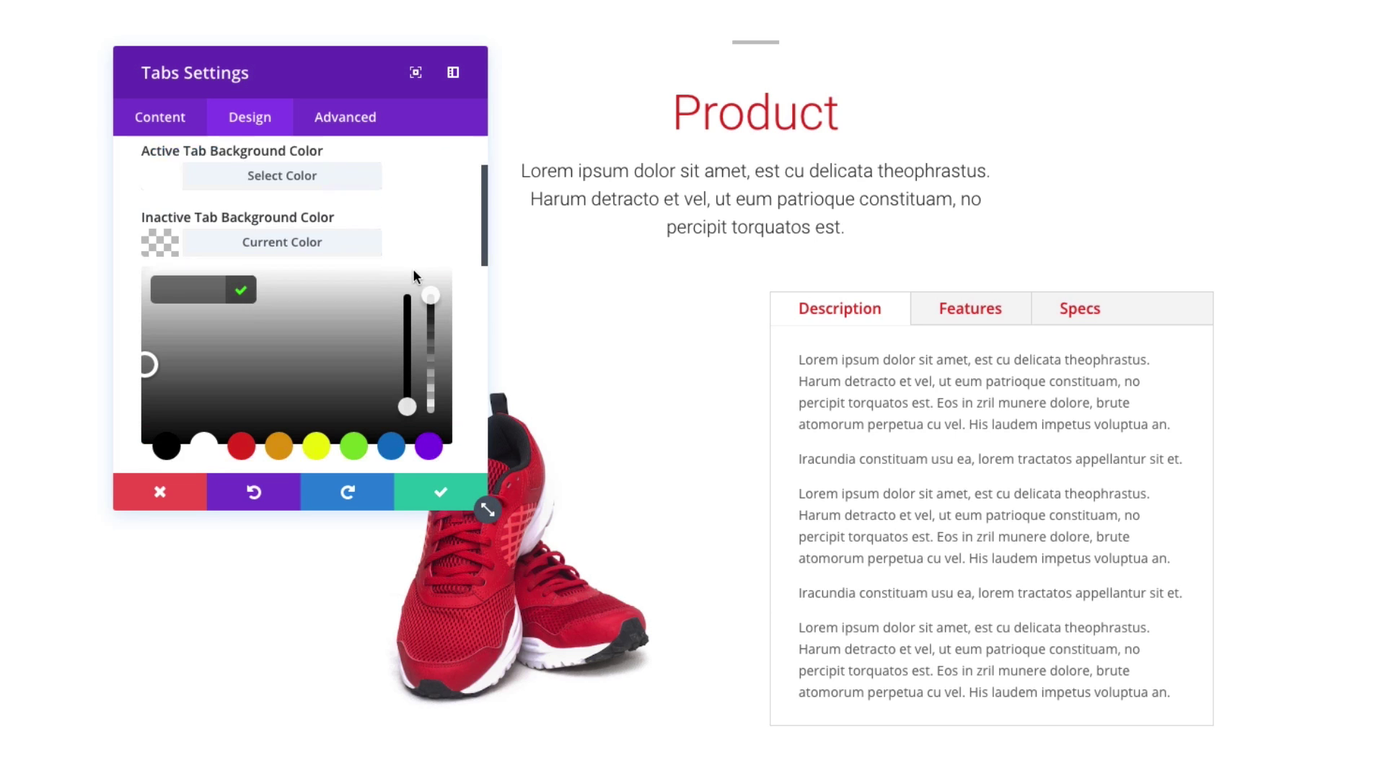
{"action": "scroll", "coordinate": [357, 310], "scroll_direction": "down", "scroll_amount": 2}
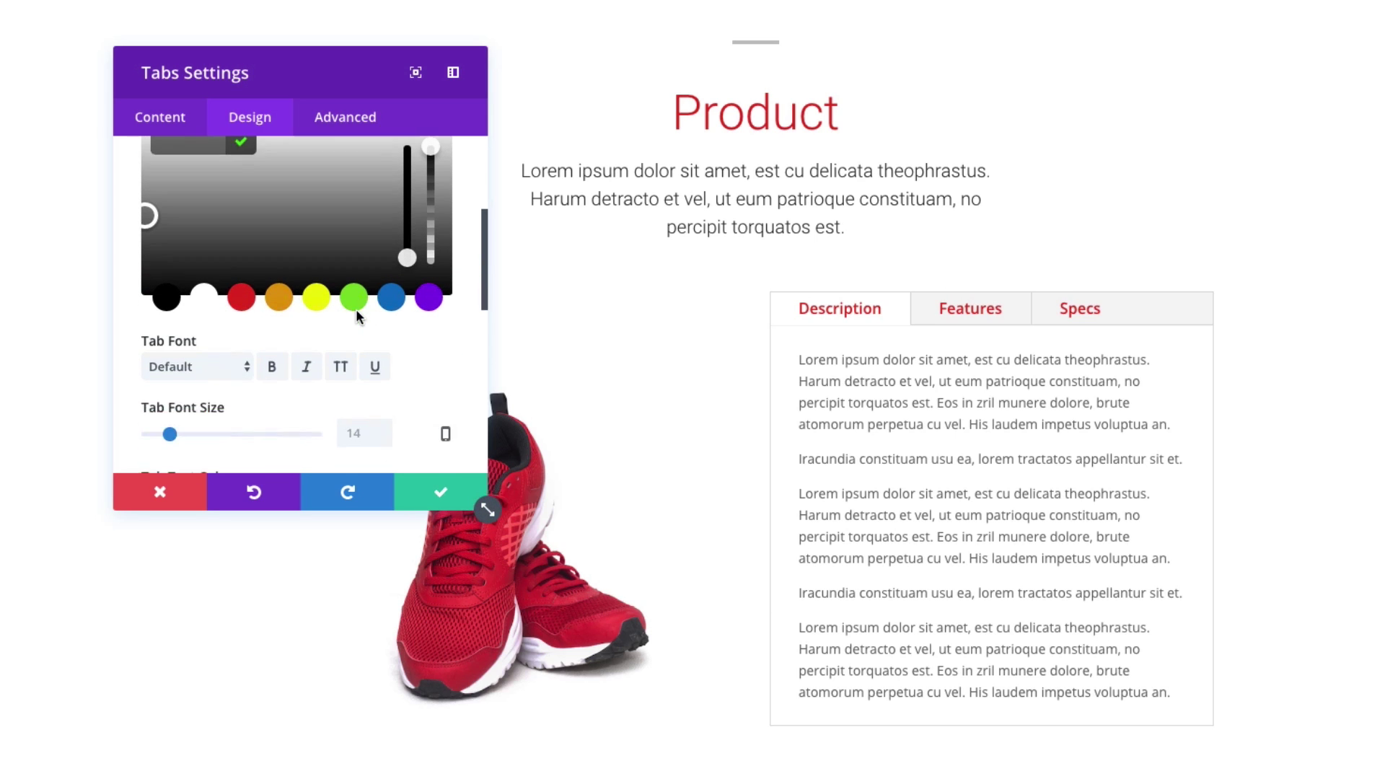
{"action": "scroll", "coordinate": [359, 318], "scroll_direction": "up", "scroll_amount": 2}
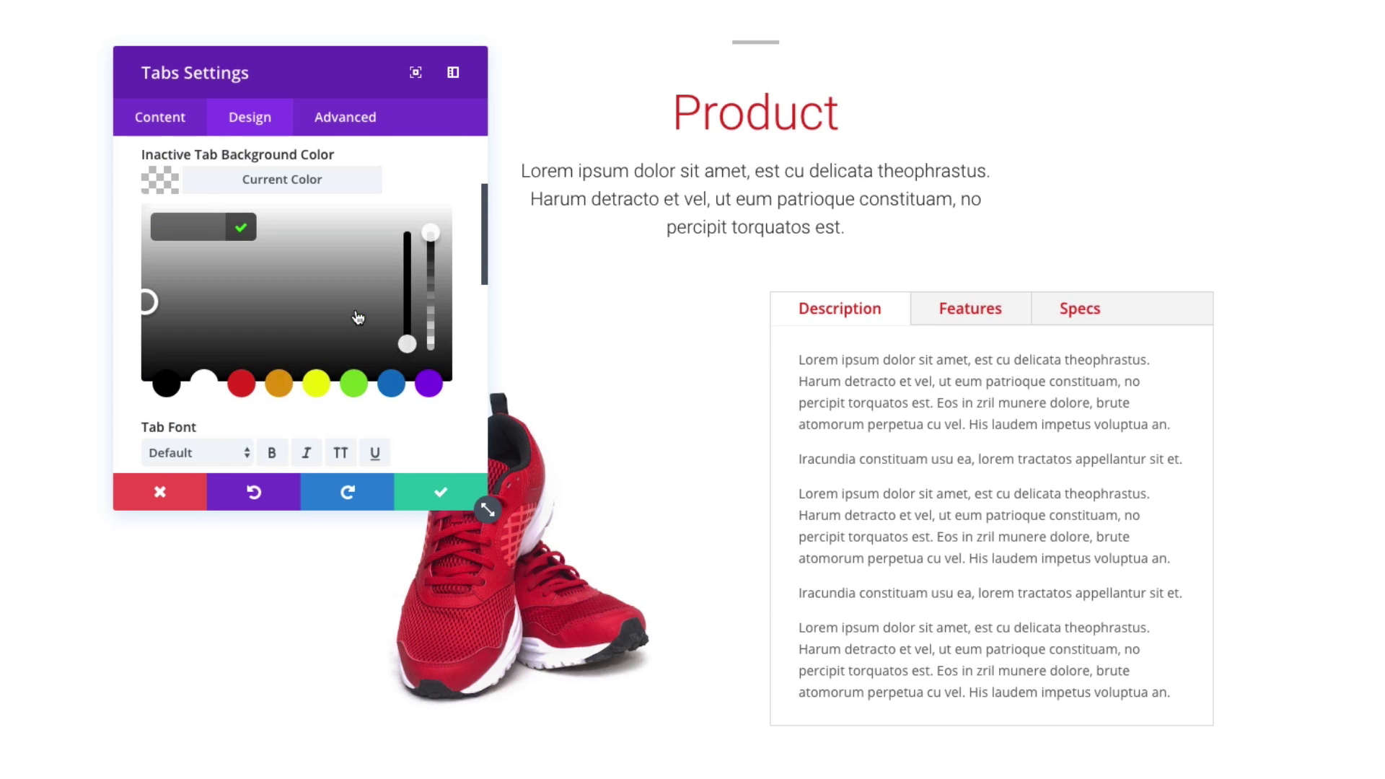
{"action": "left_click", "coordinate": [203, 386]}
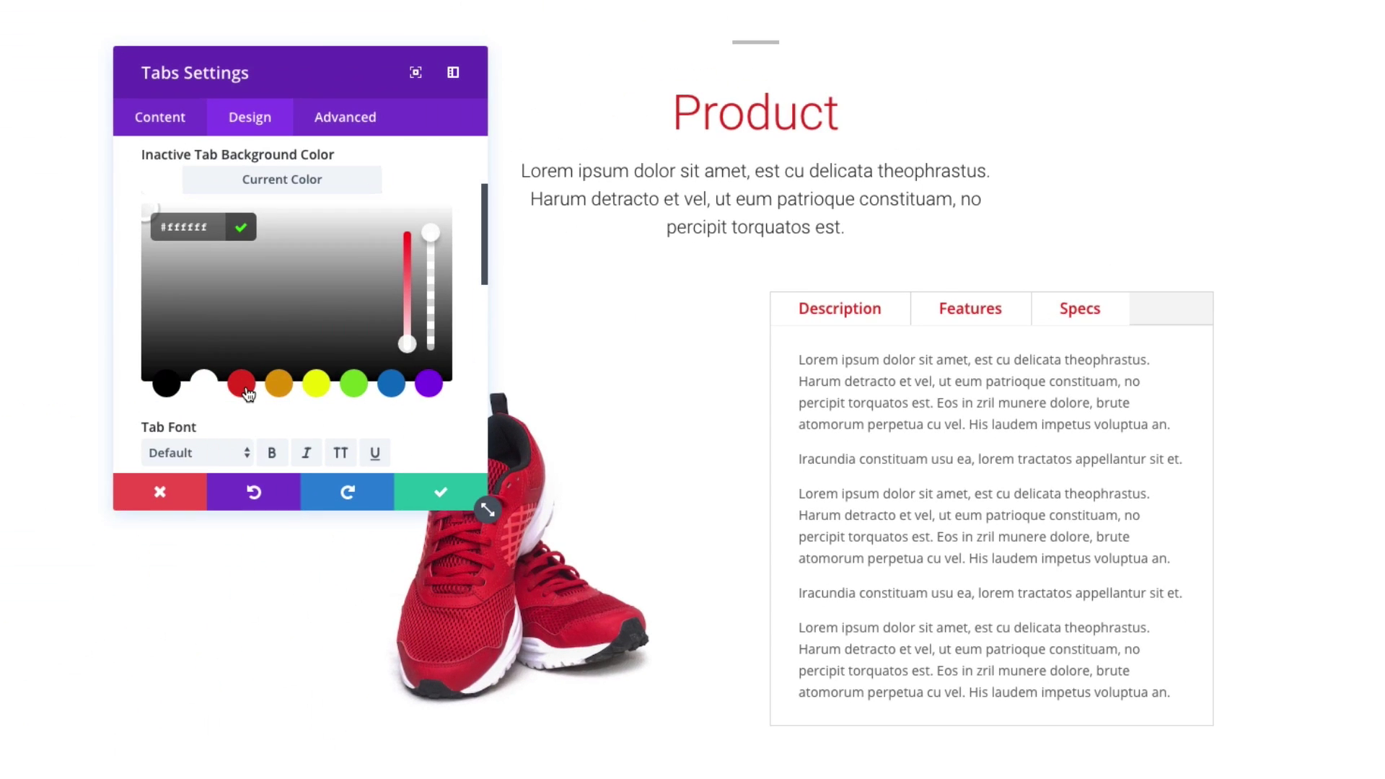
{"action": "left_click", "coordinate": [241, 388]}
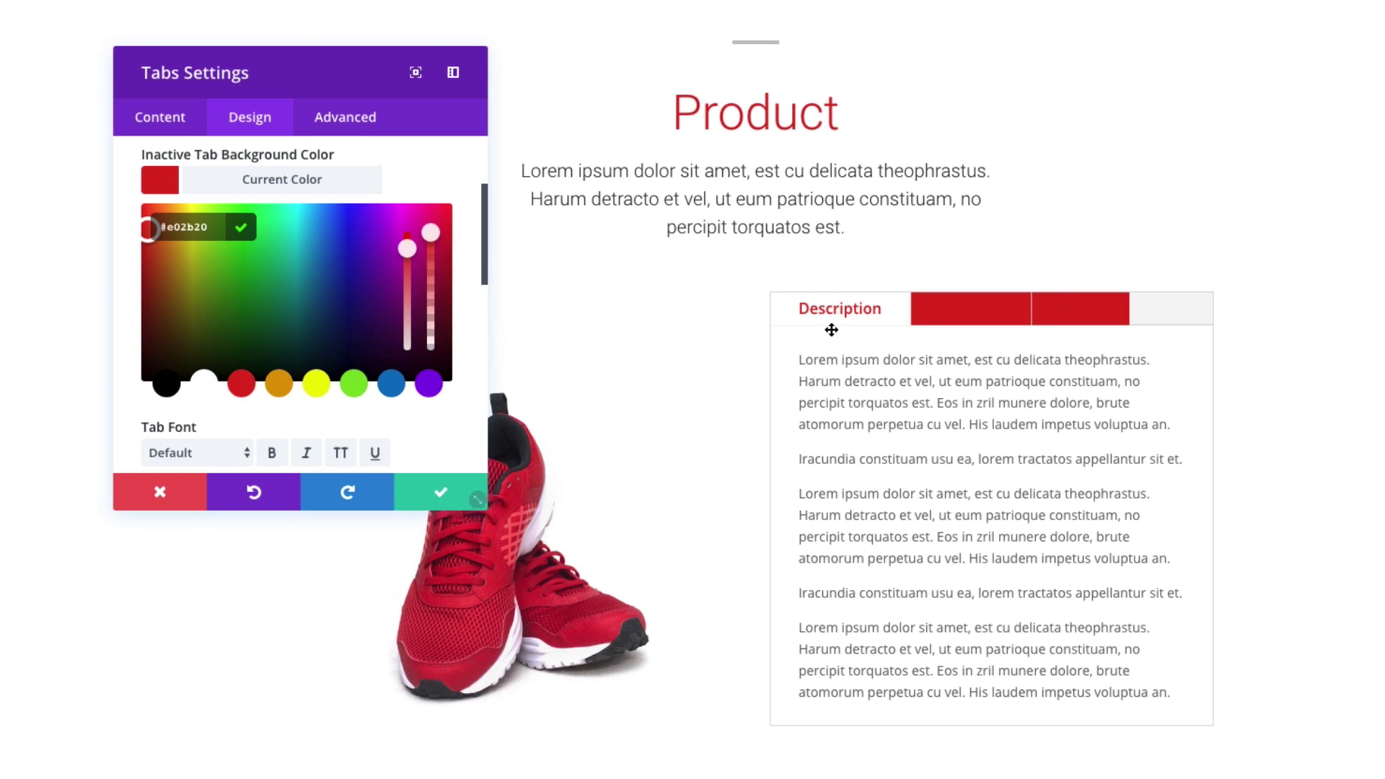
{"action": "left_click", "coordinate": [213, 391]}
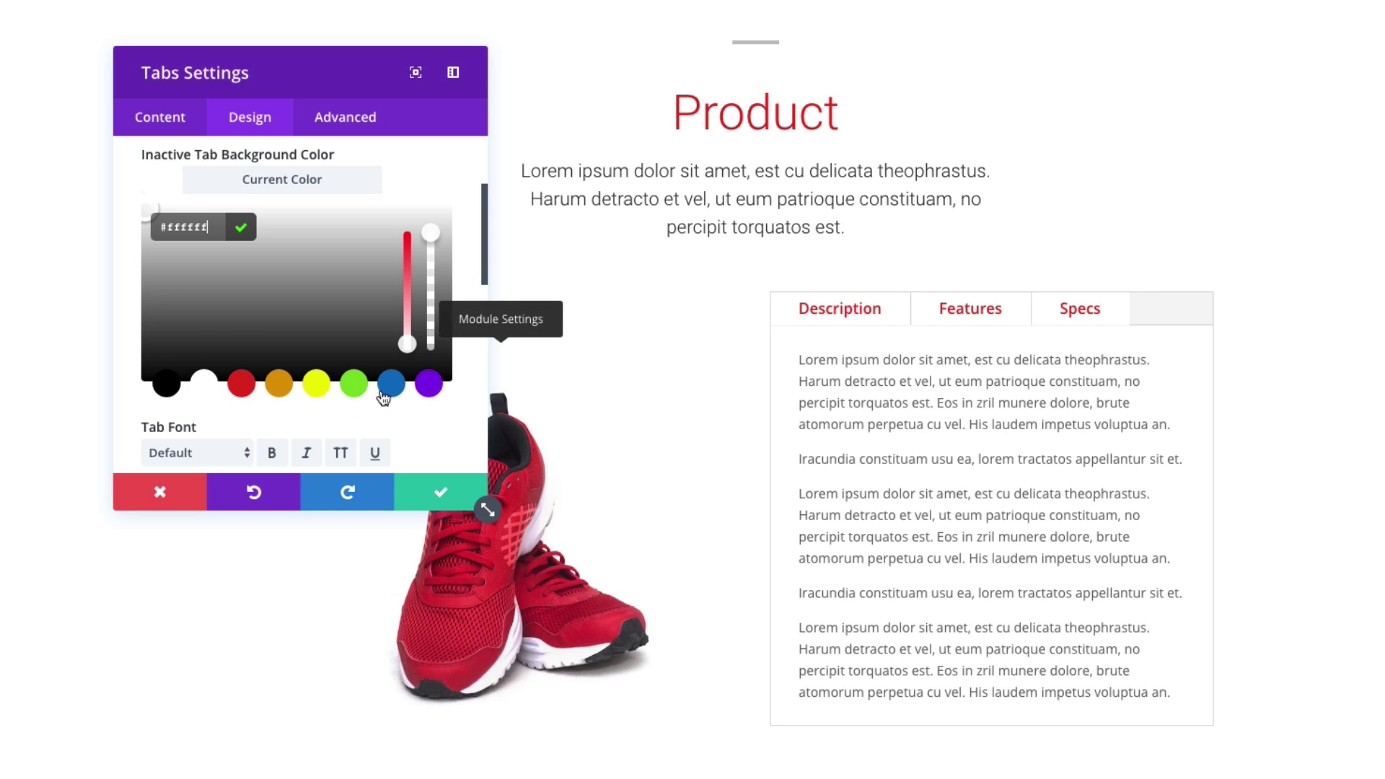
{"action": "scroll", "coordinate": [252, 336], "scroll_direction": "up", "scroll_amount": 2}
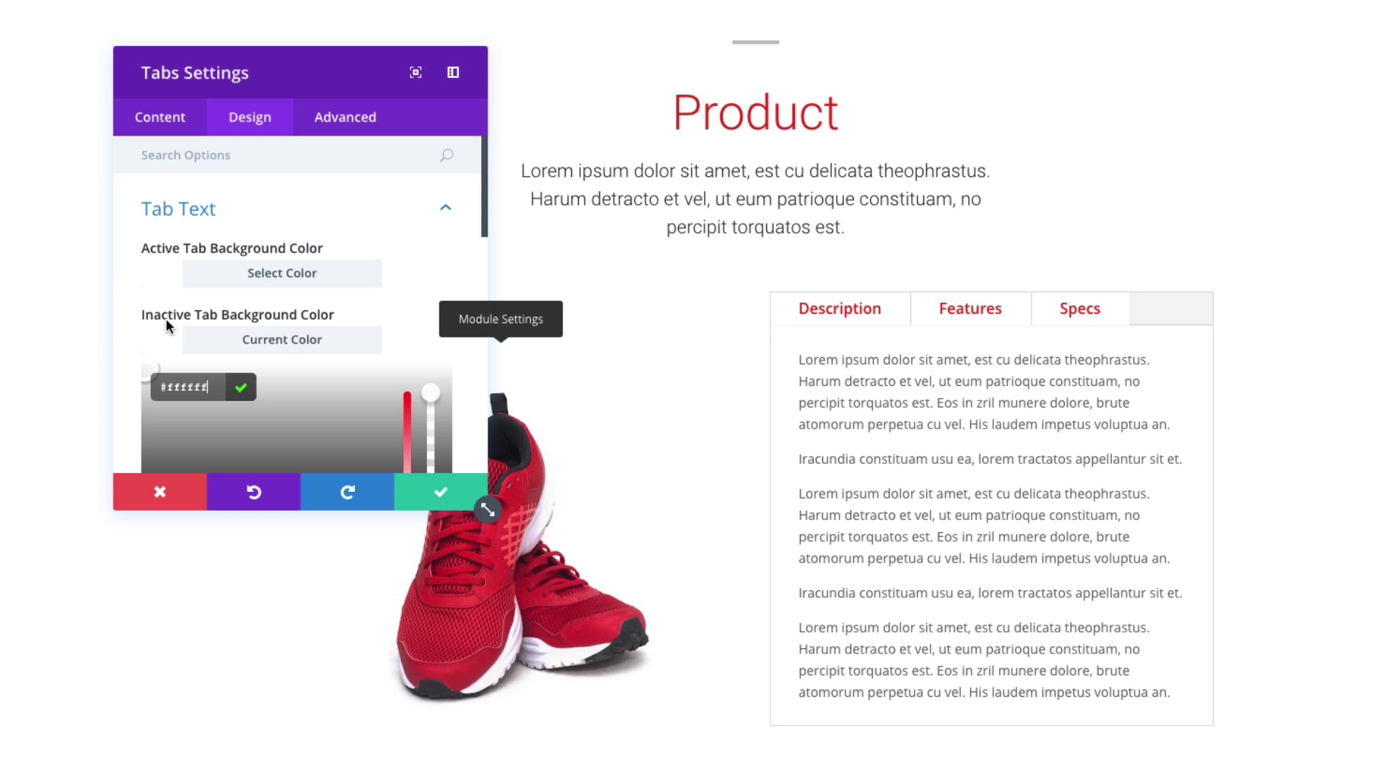
{"action": "left_click", "coordinate": [345, 349]}
{"action": "scroll", "coordinate": [323, 349], "scroll_direction": "down", "scroll_amount": 2}
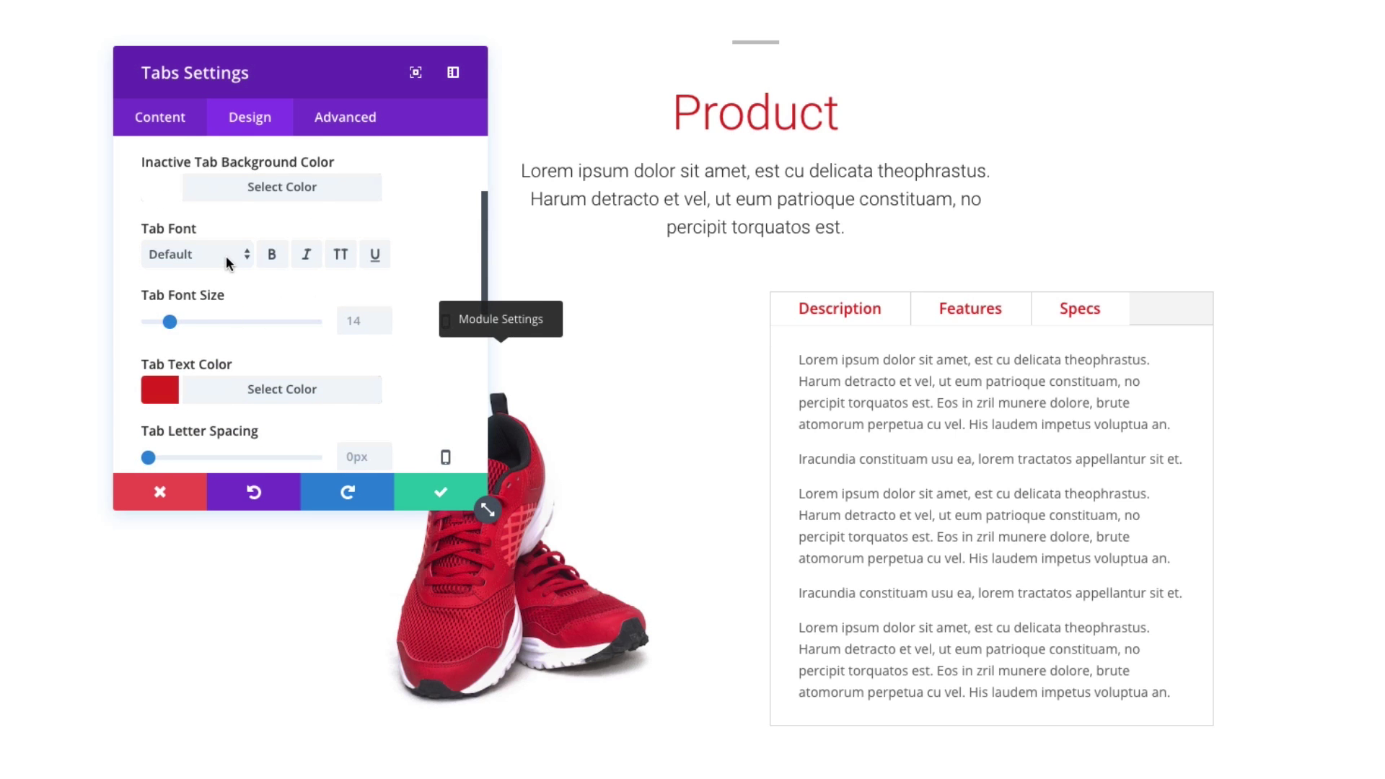
Set the tab font size to 23px and scroll down to the Body Text options.
{"action": "left_click_drag", "start_coordinate": [176, 323], "coordinate": [183, 321]}
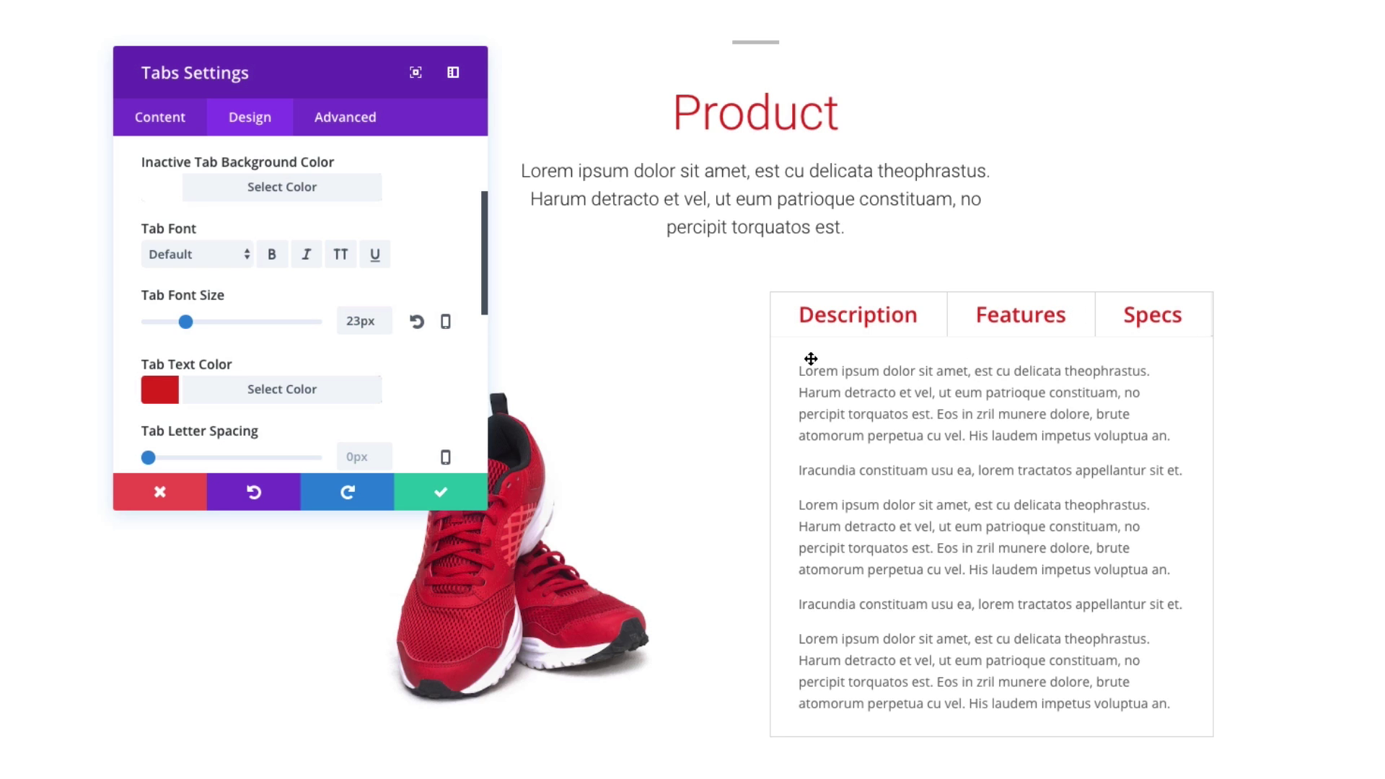
{"action": "scroll", "coordinate": [456, 387], "scroll_direction": "down", "scroll_amount": 3}
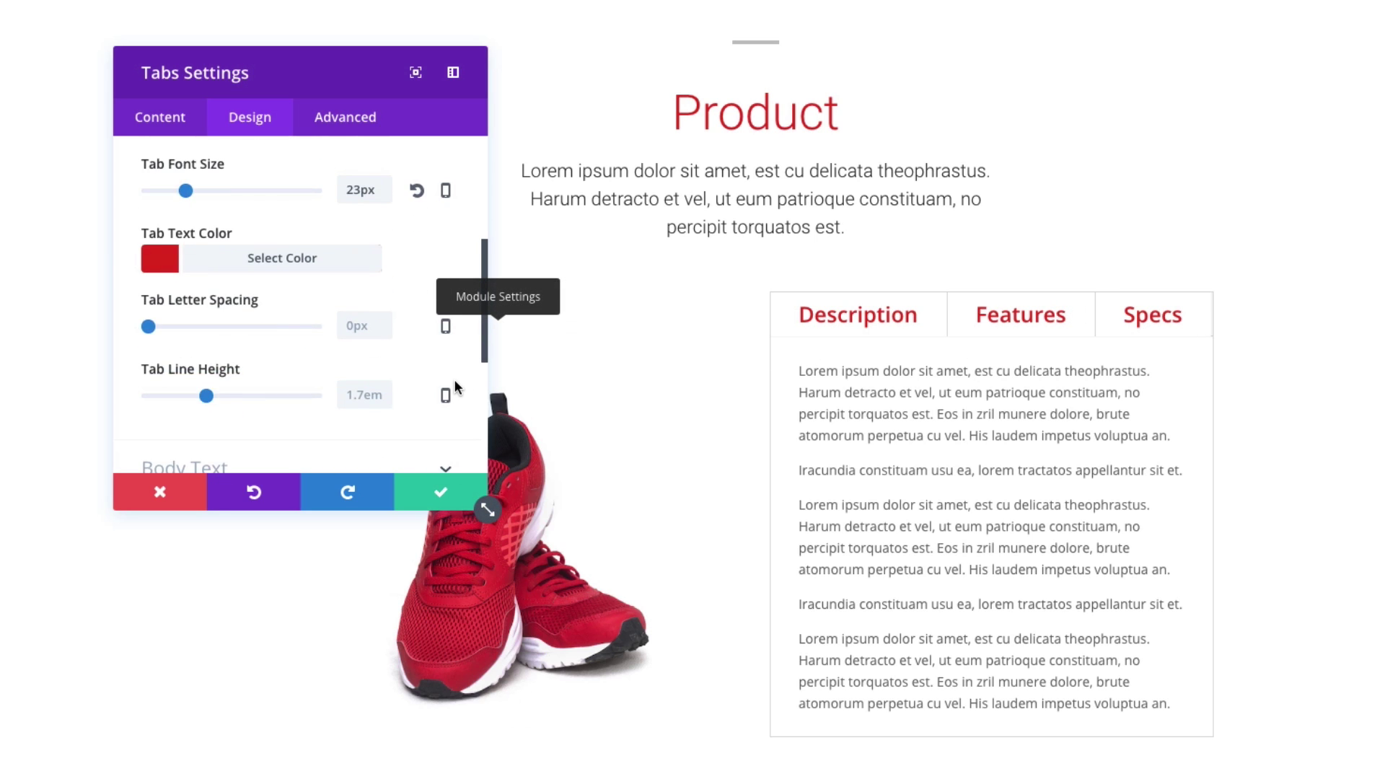
{"action": "scroll", "coordinate": [362, 377], "scroll_direction": "up", "scroll_amount": 1}
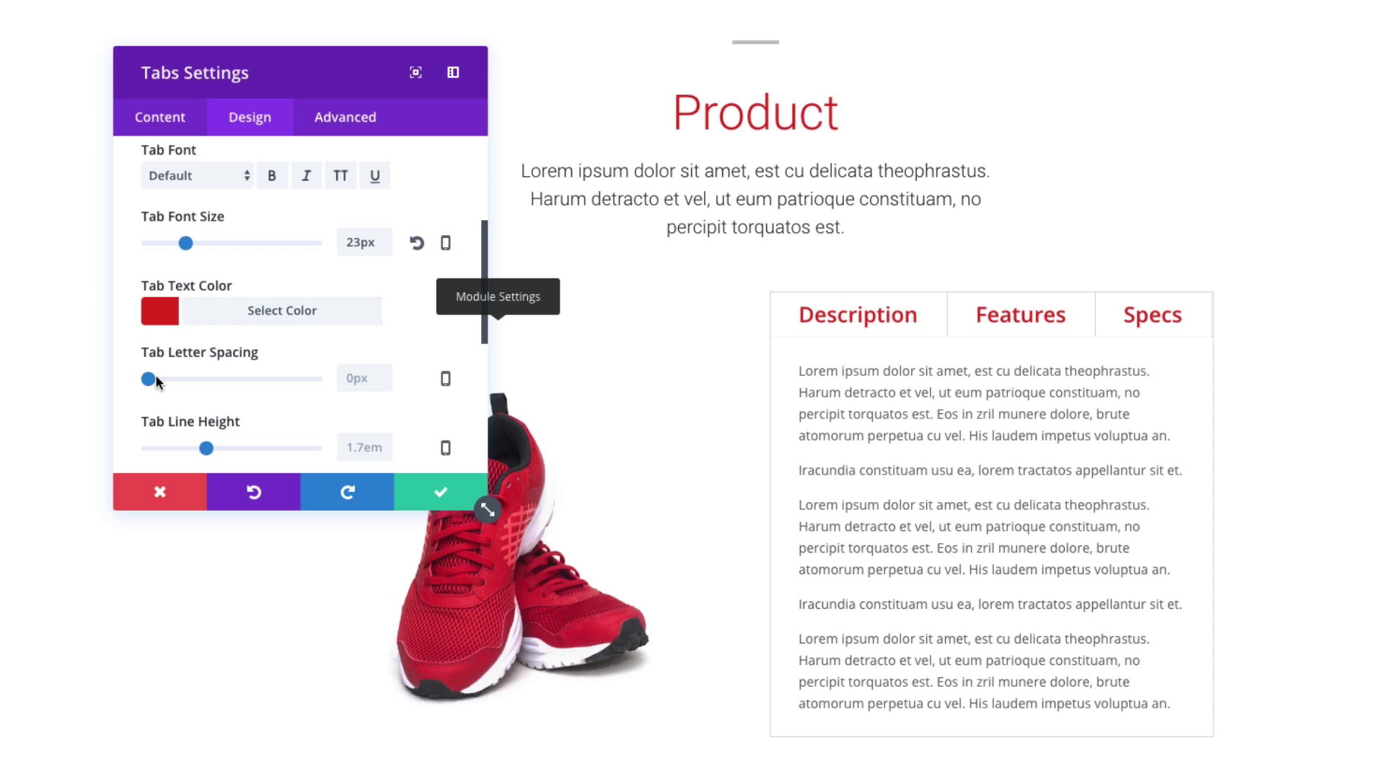
{"action": "scroll", "coordinate": [223, 392], "scroll_direction": "down", "scroll_amount": 3}
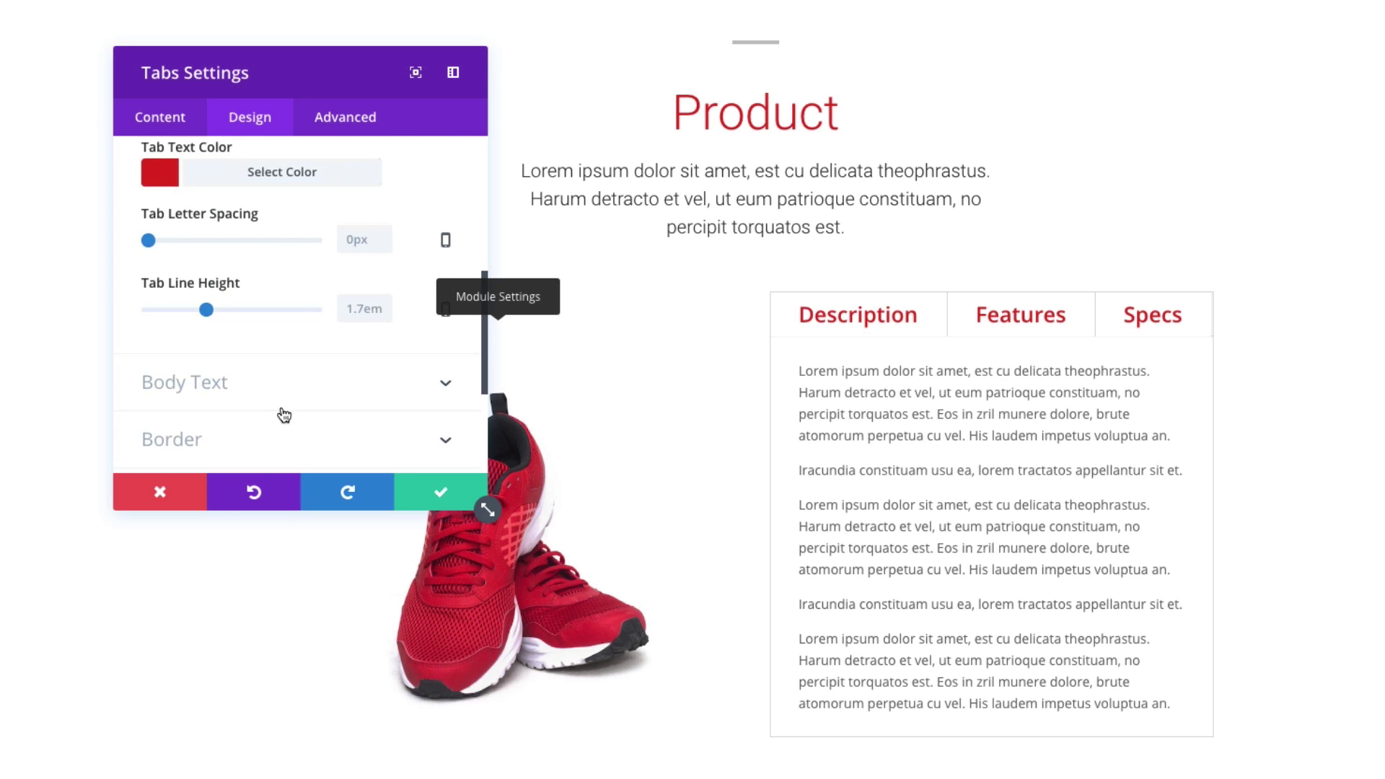
{"action": "scroll", "coordinate": [253, 404], "scroll_direction": "down", "scroll_amount": 1}
{"action": "left_click", "coordinate": [215, 326]}
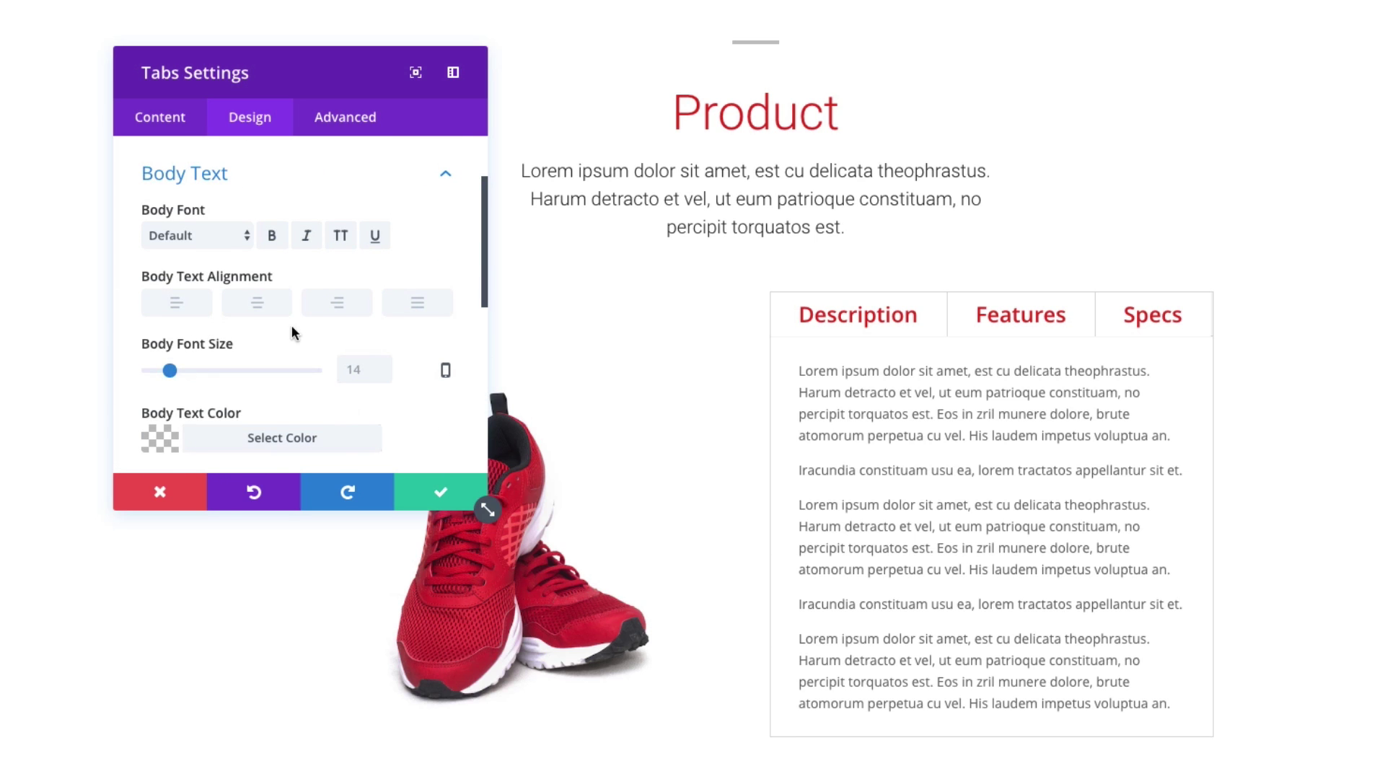
{"action": "scroll", "coordinate": [253, 261], "scroll_direction": "down", "scroll_amount": 1}
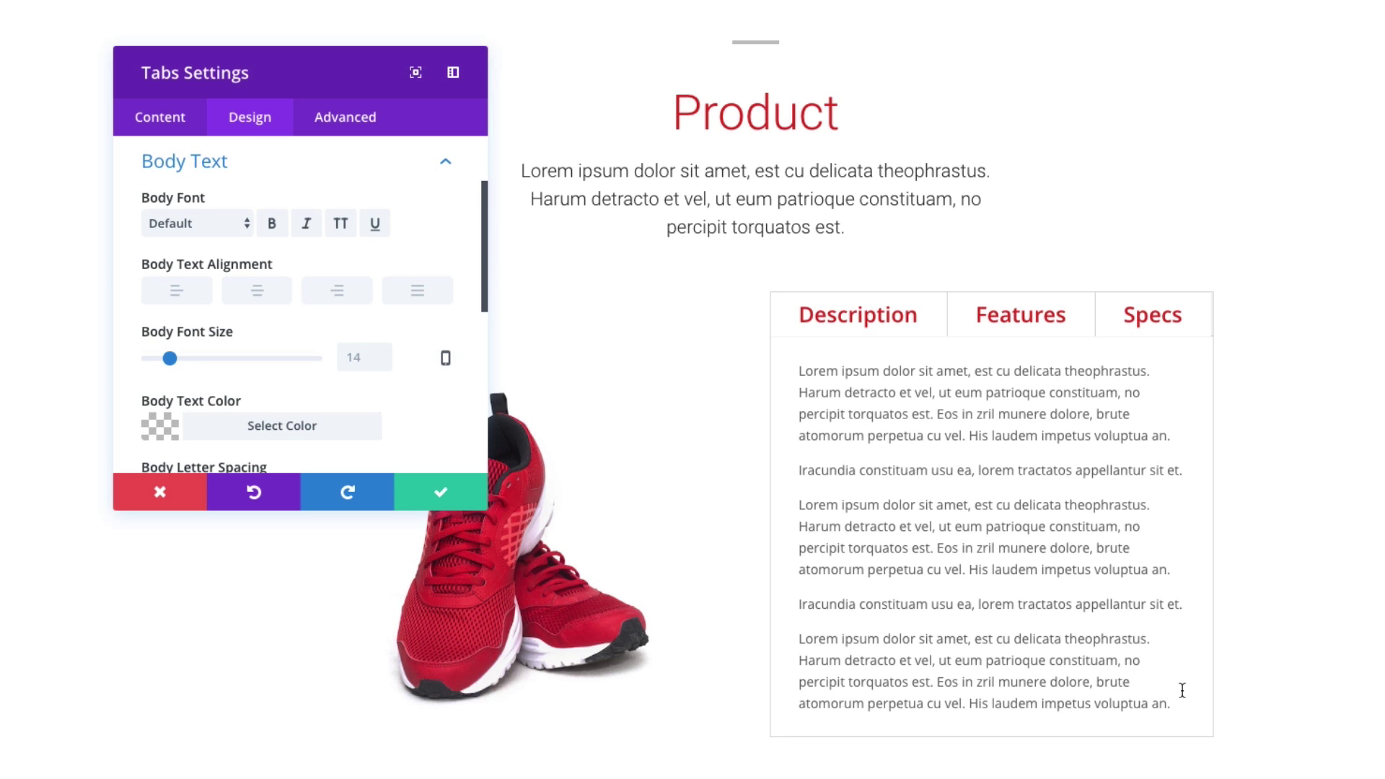
{"action": "left_click_drag", "start_coordinate": [1174, 703], "coordinate": [783, 375]}
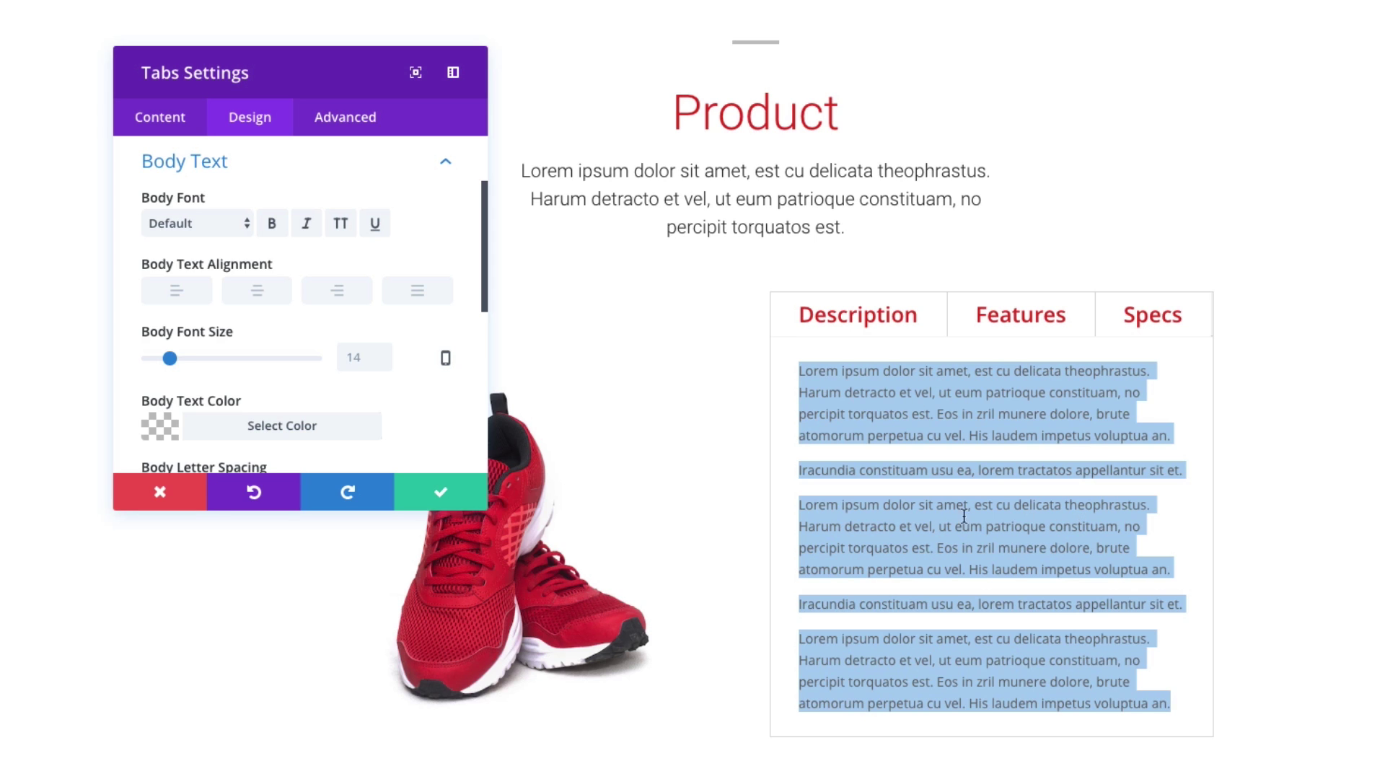
{"action": "left_click", "coordinate": [439, 254]}
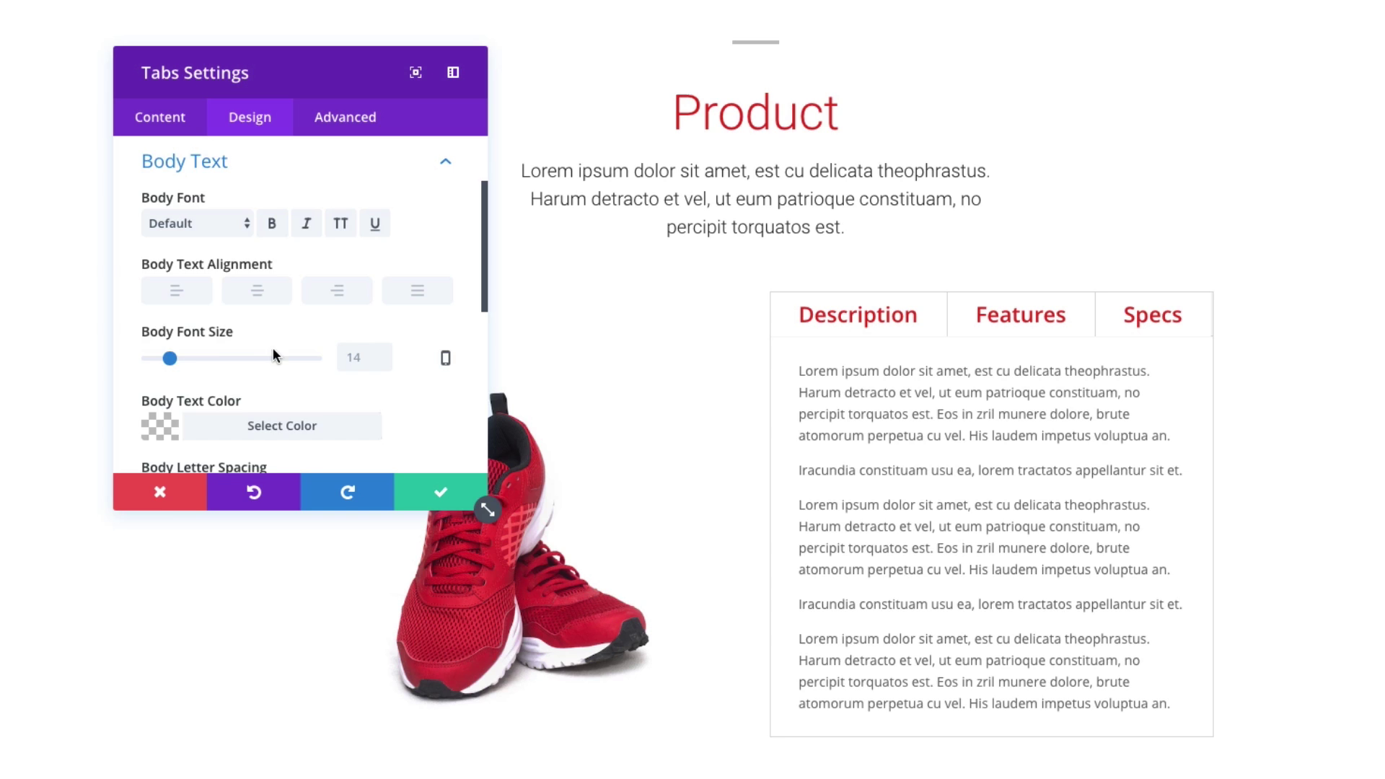
{"action": "scroll", "coordinate": [272, 348], "scroll_direction": "down", "scroll_amount": 5}
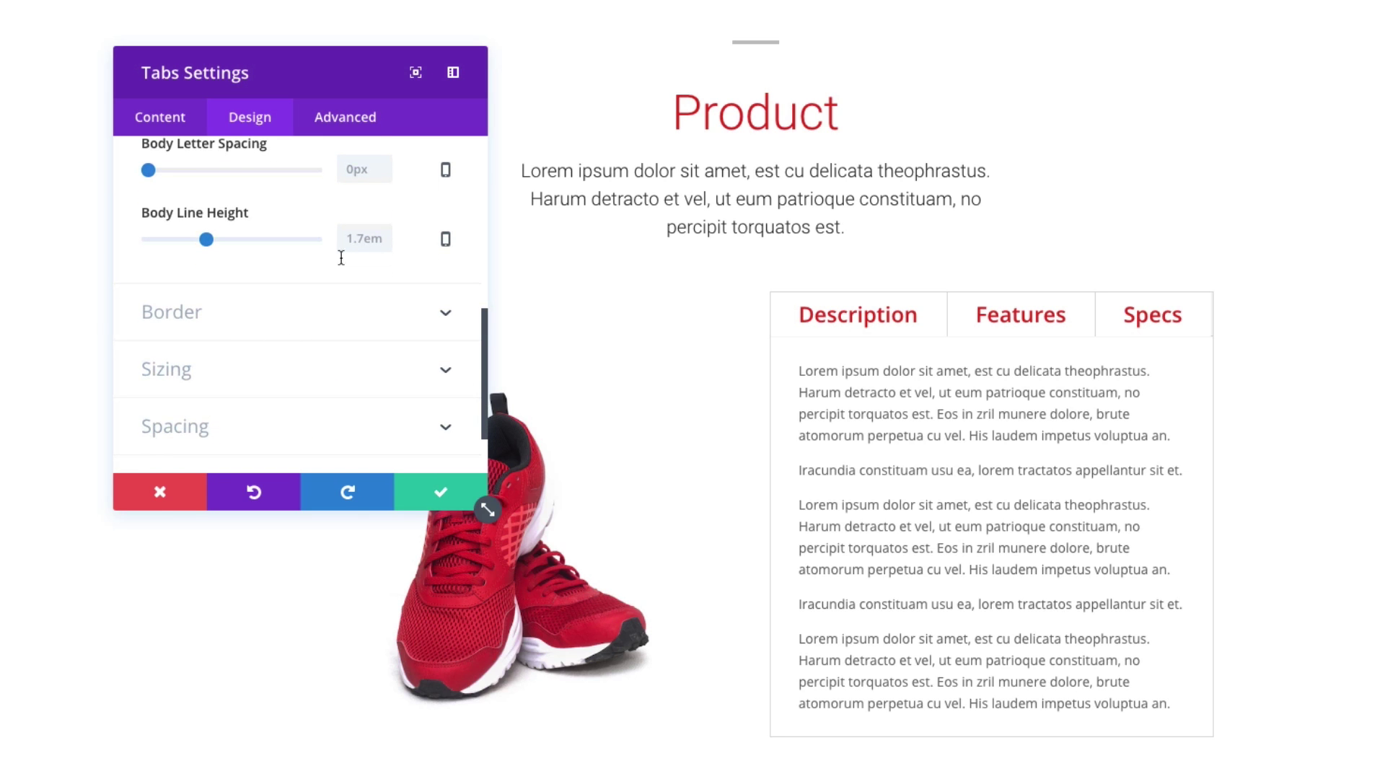
Expand the Border options and toggle Use Border on, then back off.
{"action": "left_click", "coordinate": [218, 318]}
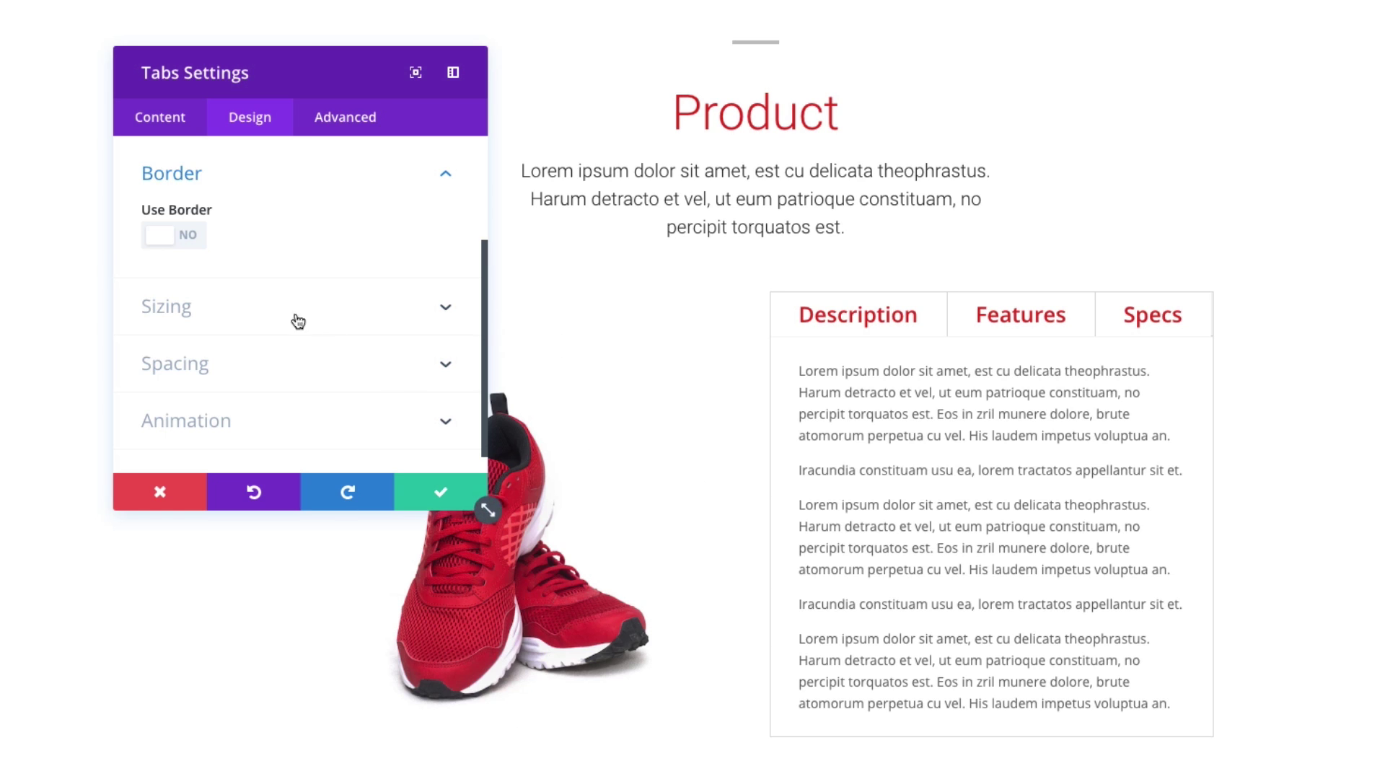
{"action": "left_click", "coordinate": [190, 239]}
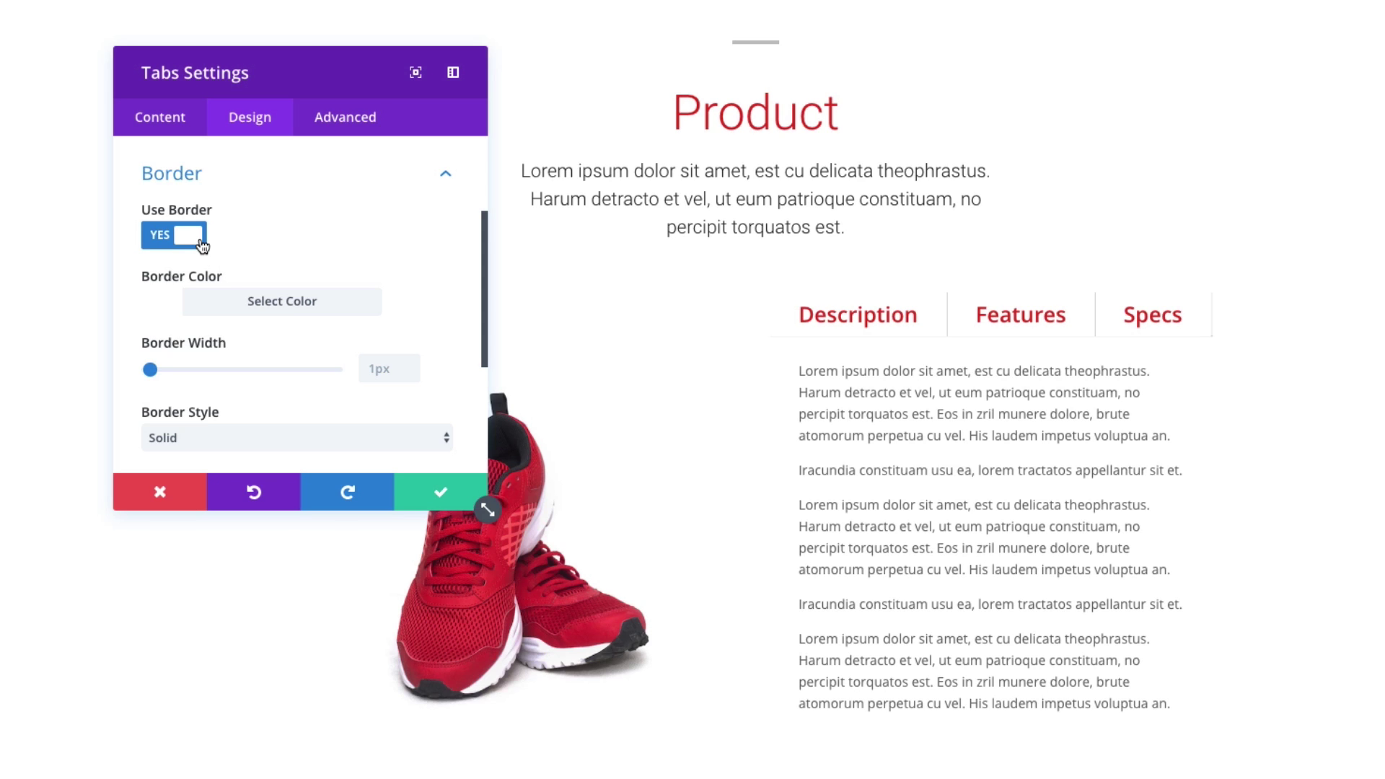
{"action": "scroll", "coordinate": [343, 273], "scroll_direction": "down", "scroll_amount": 1}
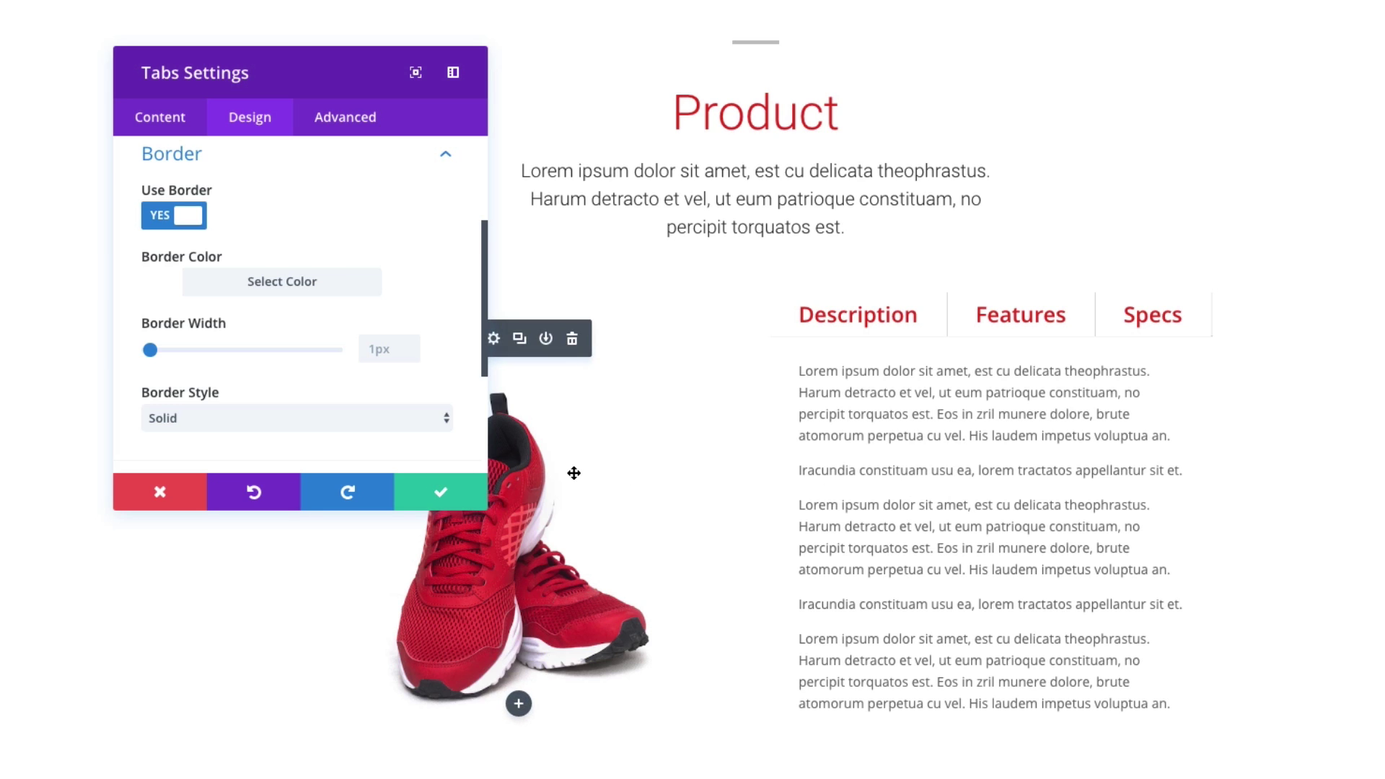
{"action": "left_click", "coordinate": [196, 225]}
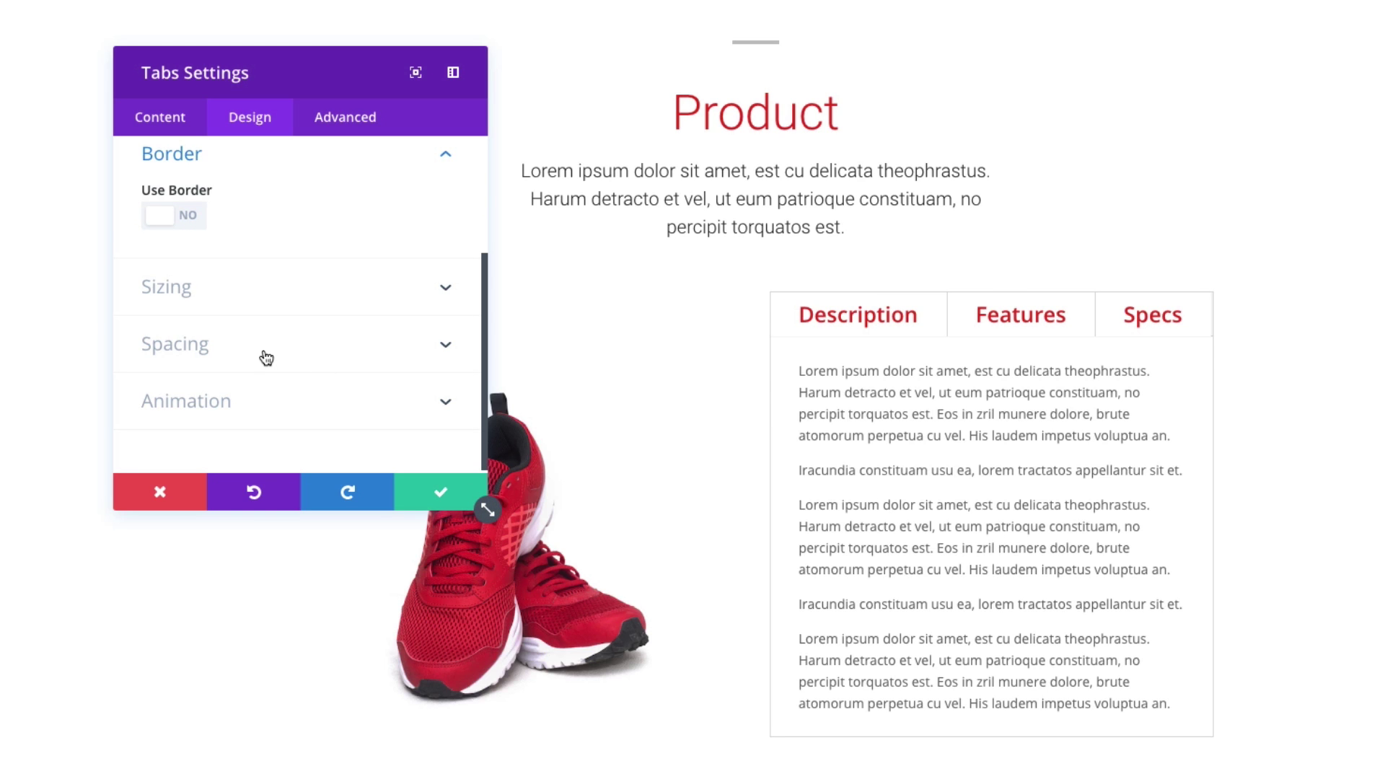
Keep the module width at 100% and enter 20px custom padding on top, right, bottom and left.
{"action": "left_click", "coordinate": [240, 293]}
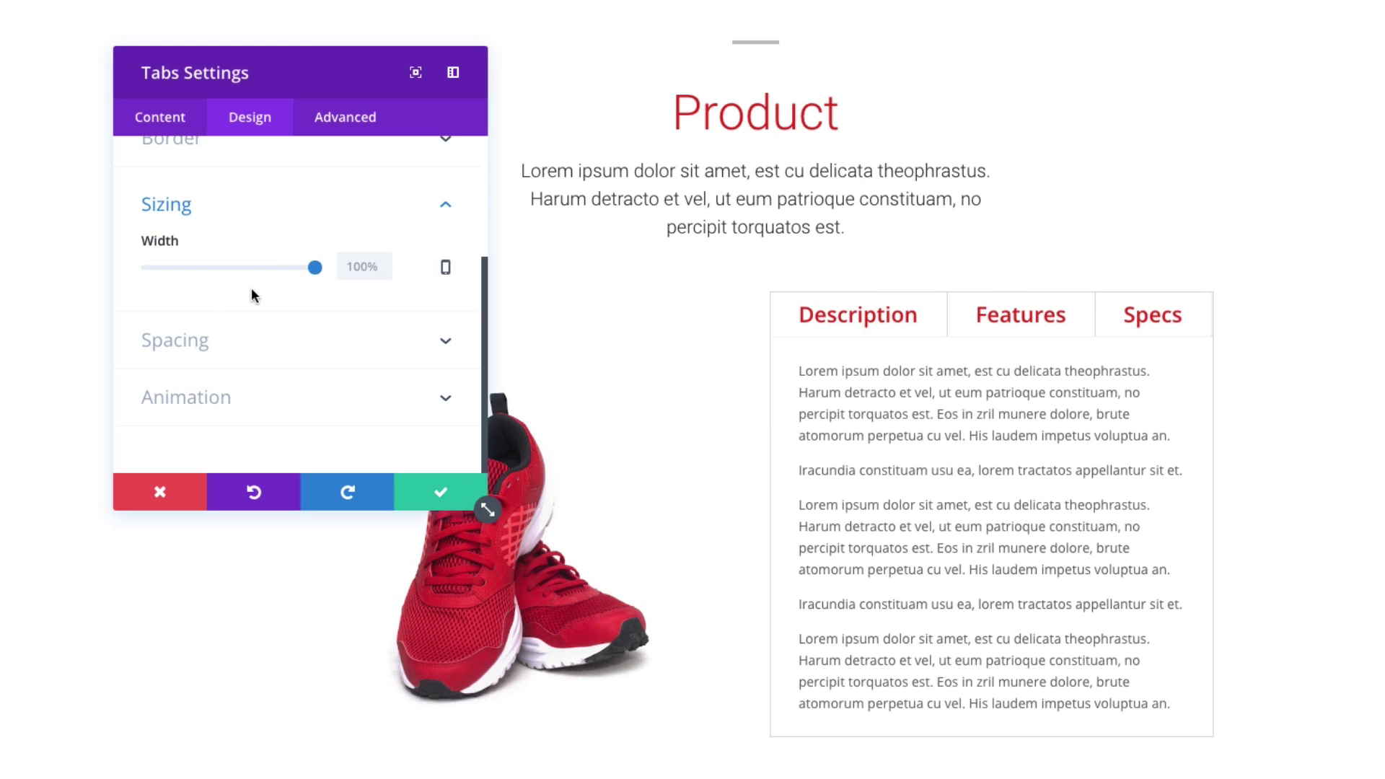
{"action": "mouse_move", "coordinate": [315, 274]}
{"action": "left_mouse_down"}
{"action": "mouse_move", "coordinate": [261, 279]}
{"action": "mouse_move", "coordinate": [319, 272]}
{"action": "left_mouse_up"}
{"action": "left_click", "coordinate": [293, 359]}
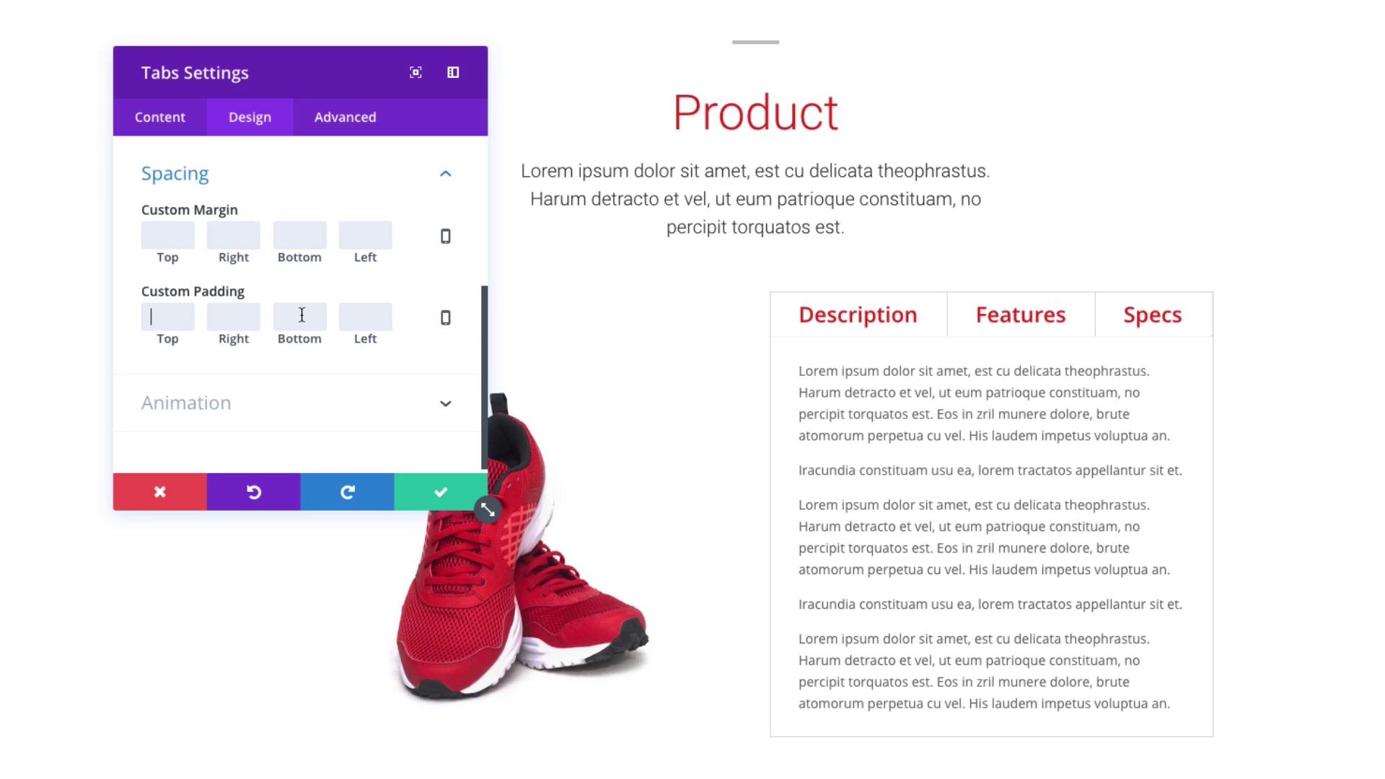
{"action": "type", "text": "20"}
{"action": "key", "text": "Tab"}
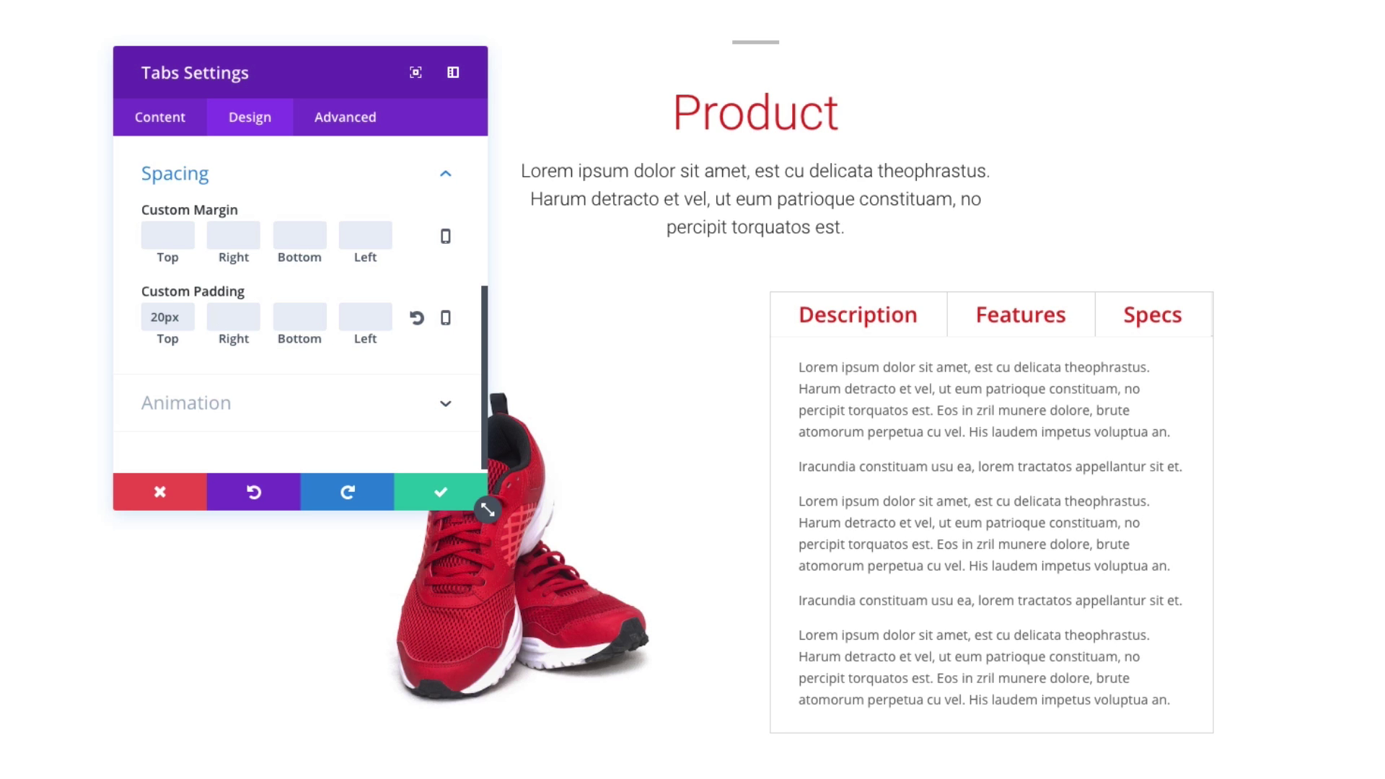
{"action": "type", "text": "20"}
{"action": "key", "text": "Tab"}
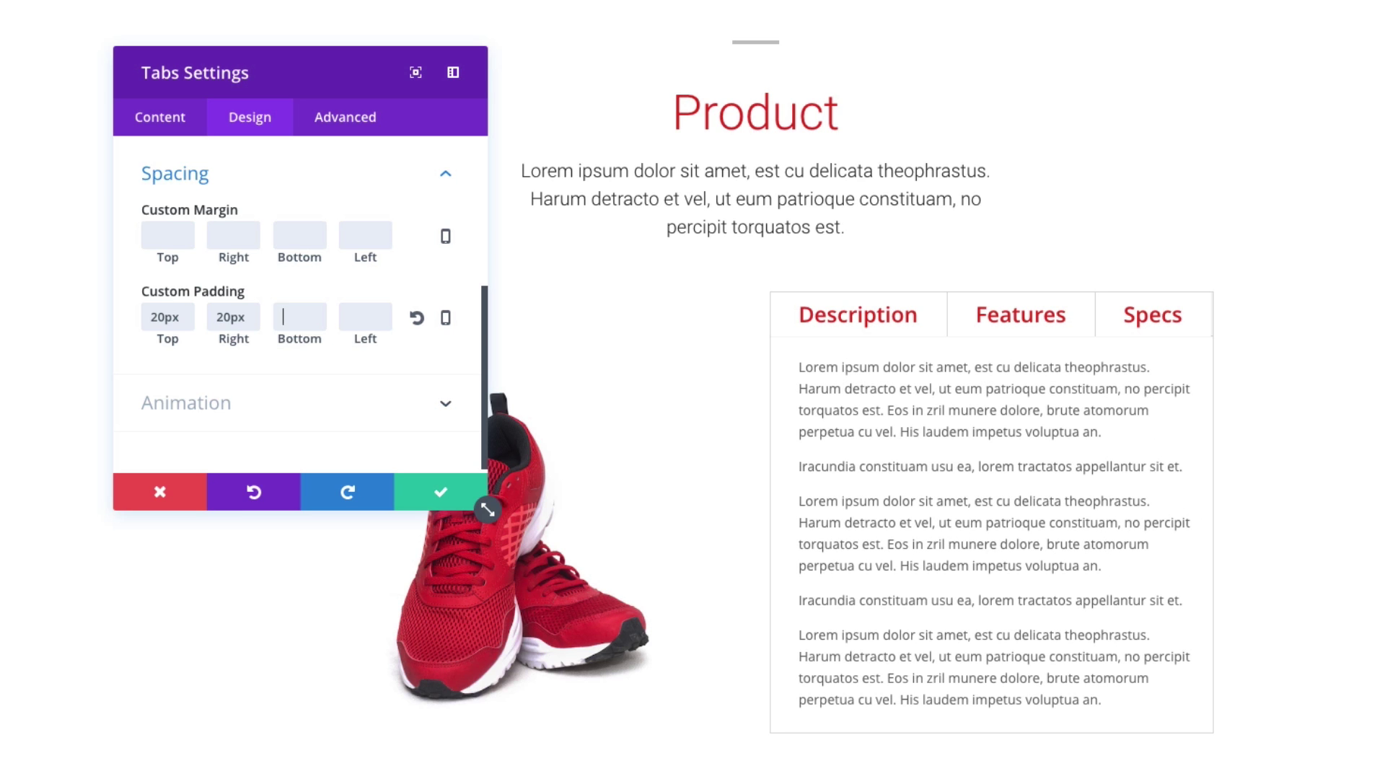
{"action": "type", "text": "20"}
{"action": "key", "text": "Tab"}
{"action": "type", "text": "20"}
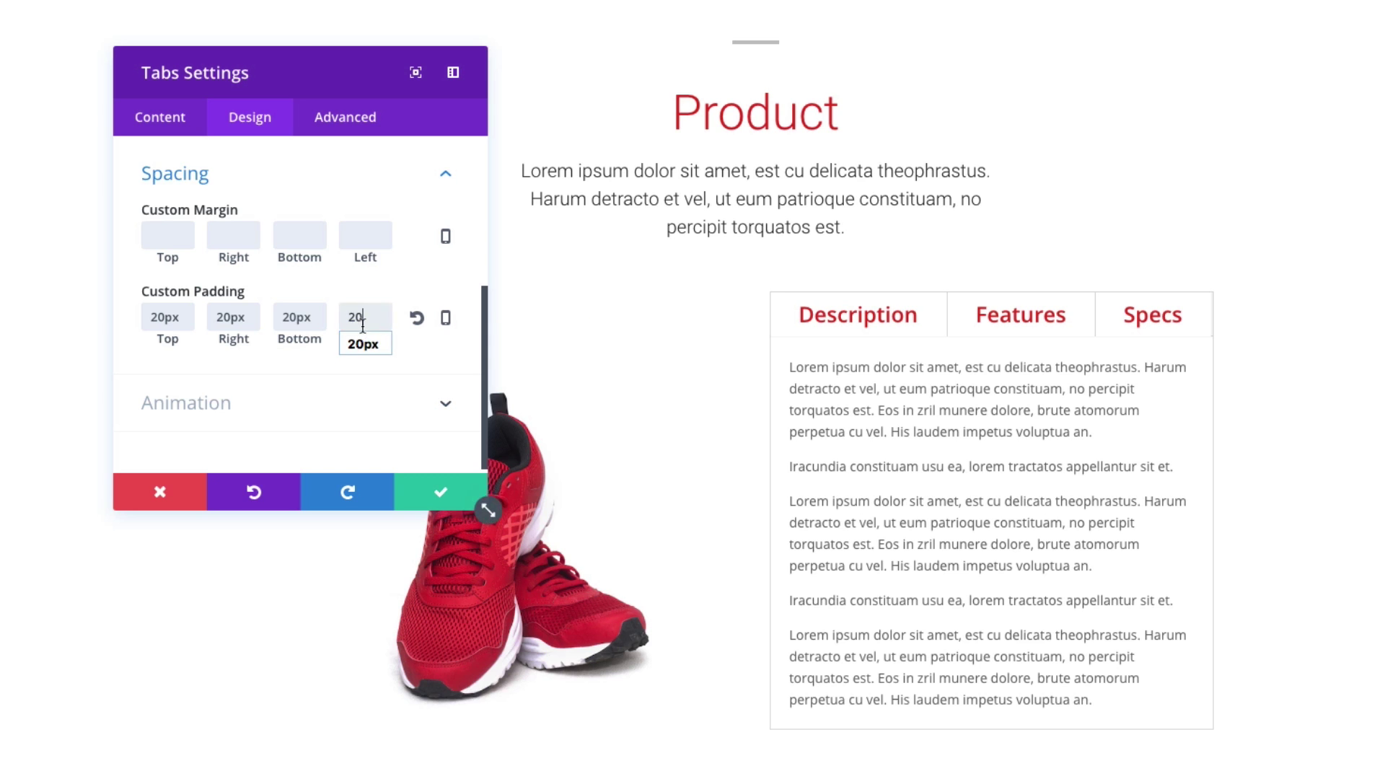
Clear the custom padding and set the entrance animation to Slide after trying Fade.
{"action": "left_click", "coordinate": [418, 320]}
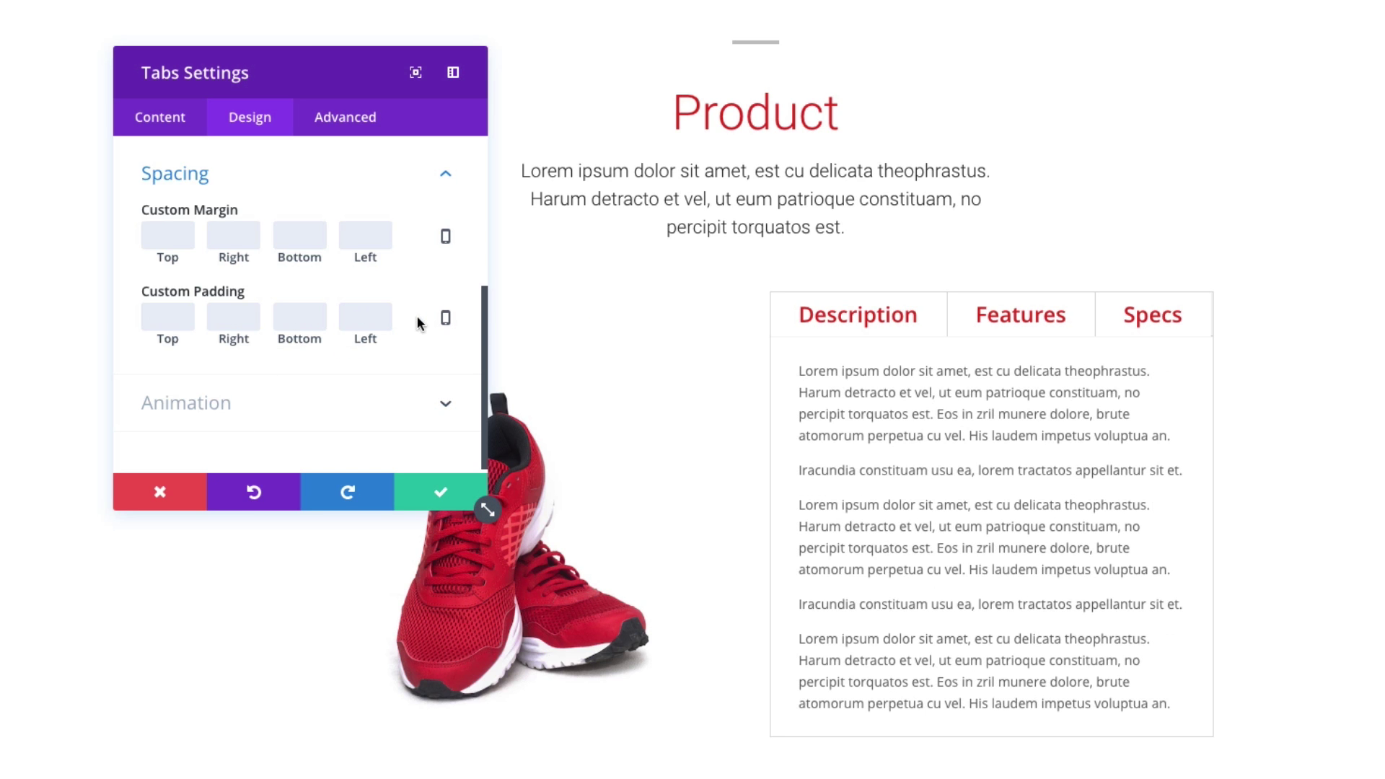
{"action": "left_click", "coordinate": [261, 406]}
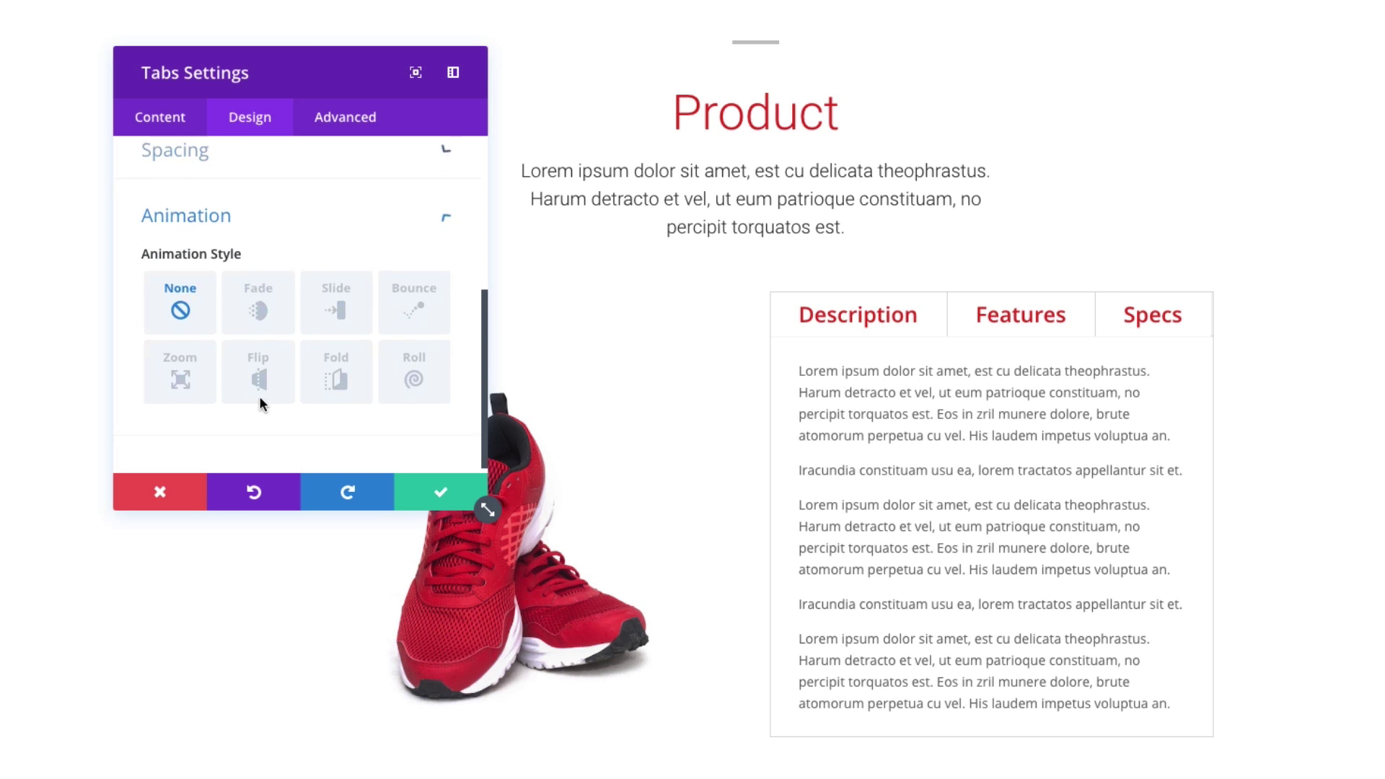
{"action": "left_click", "coordinate": [258, 296]}
{"action": "left_click", "coordinate": [344, 311]}
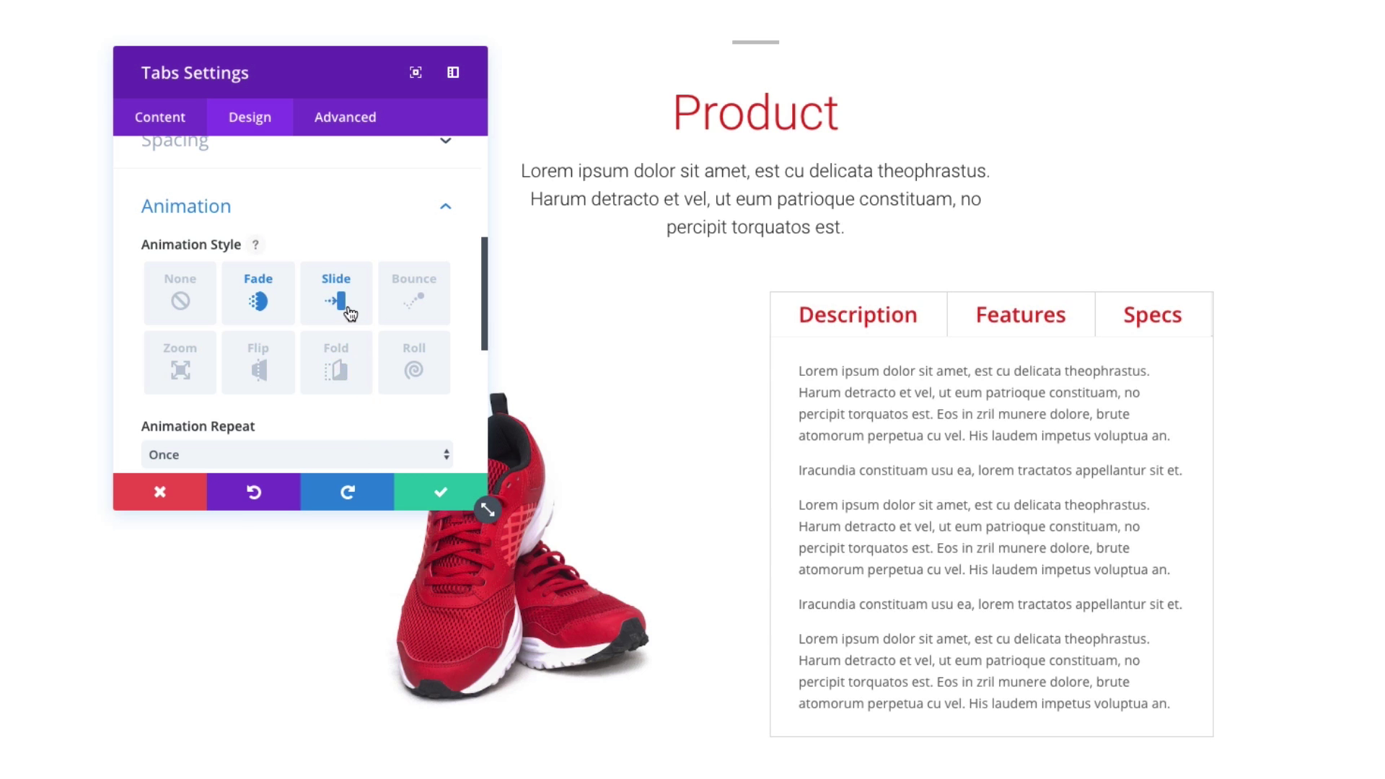
Return to the Content tab listing the Description, Features and Specs items.
{"action": "scroll", "coordinate": [357, 317], "scroll_direction": "down", "scroll_amount": 3}
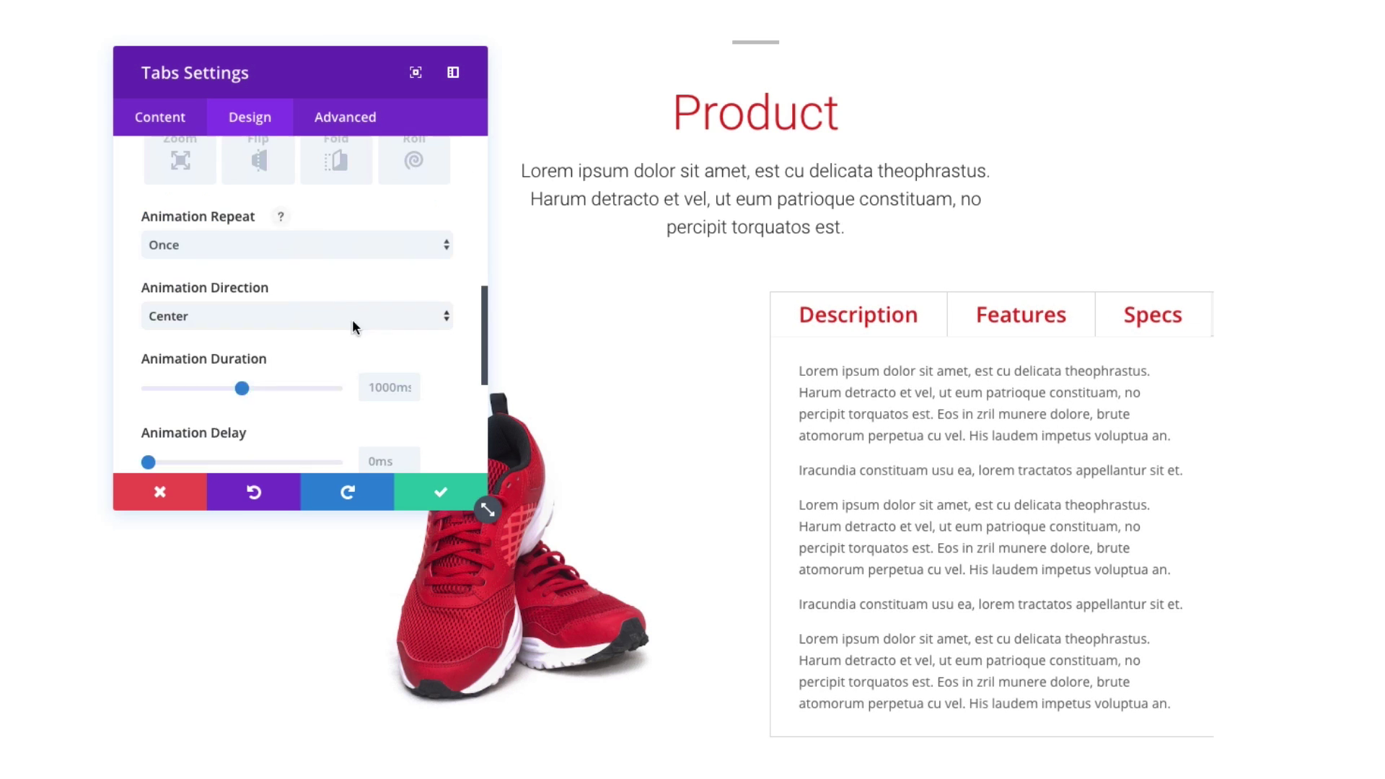
{"action": "scroll", "coordinate": [248, 368], "scroll_direction": "down", "scroll_amount": 3}
{"action": "scroll", "coordinate": [267, 310], "scroll_direction": "up", "scroll_amount": 15}
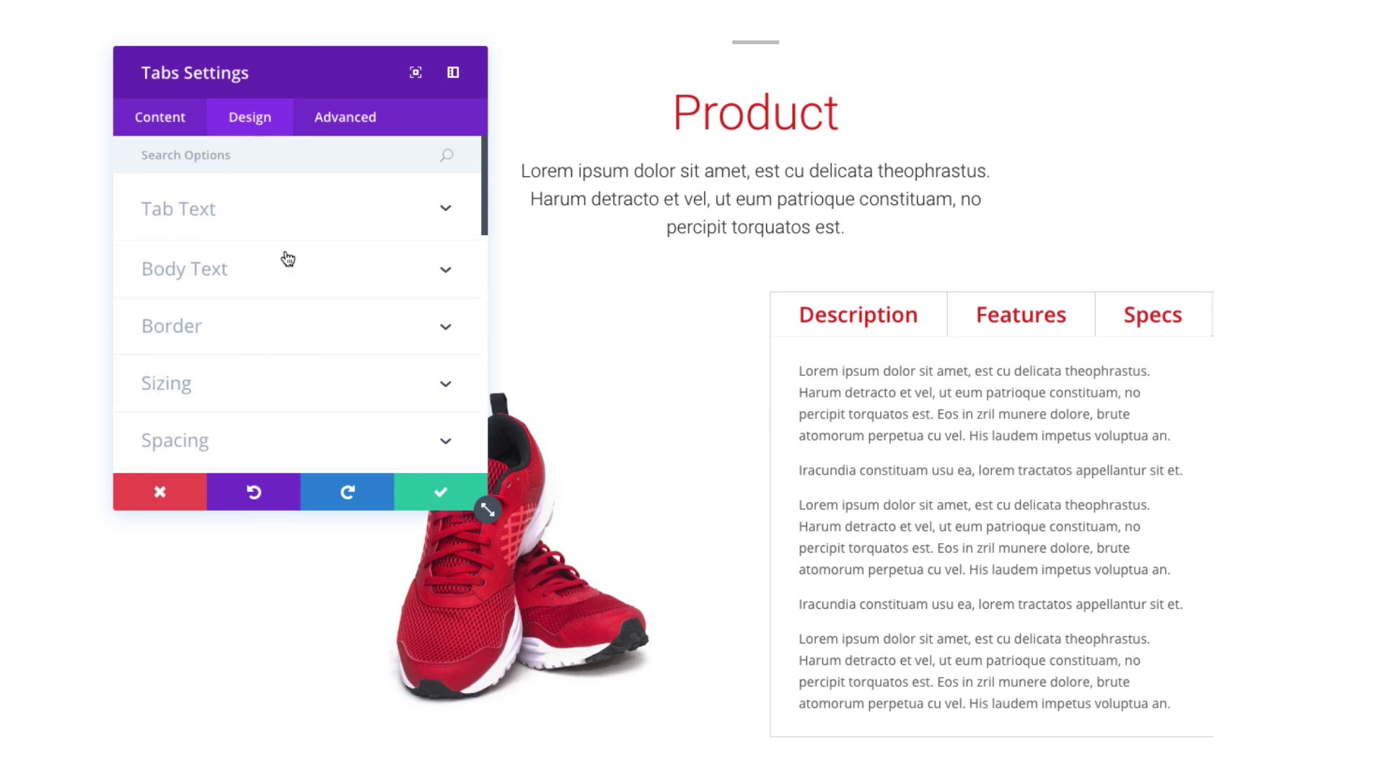
{"action": "left_click", "coordinate": [342, 134]}
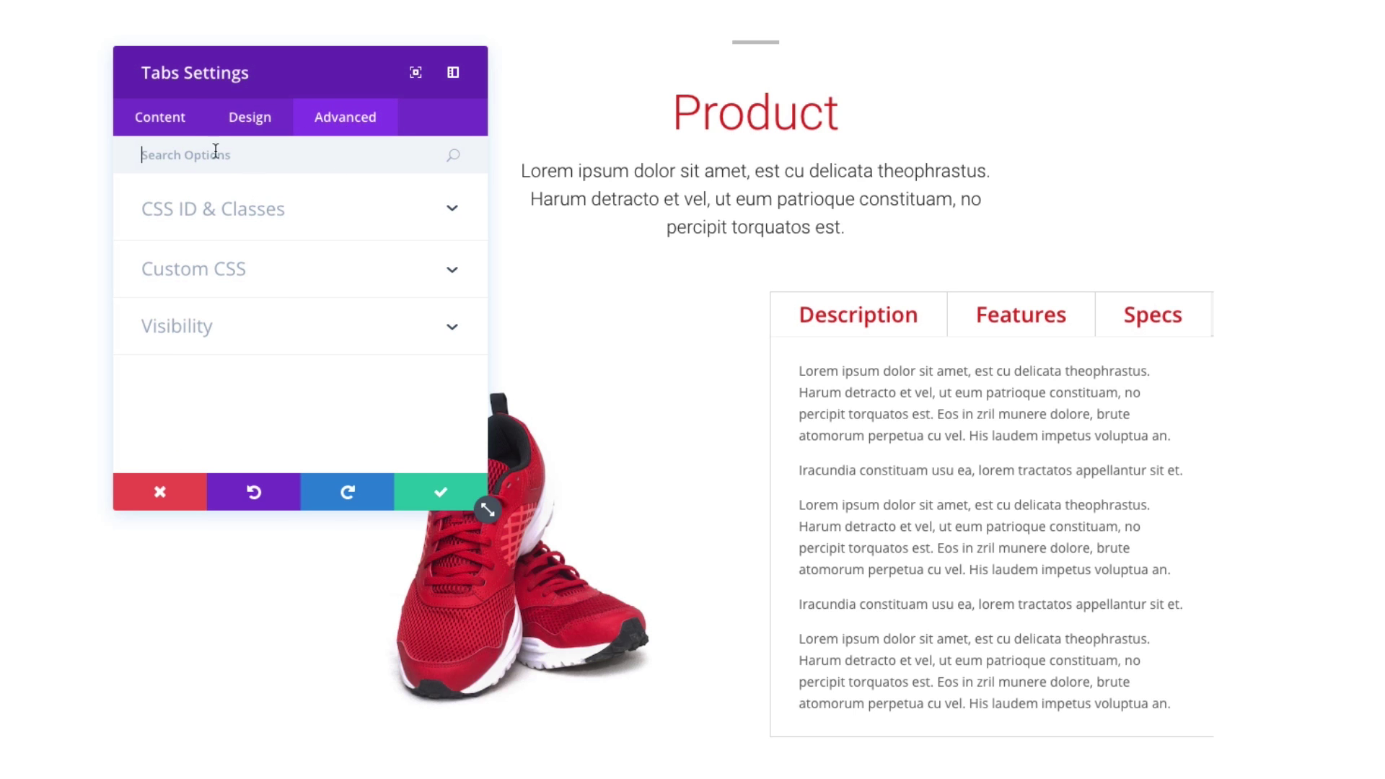
{"action": "left_click", "coordinate": [162, 130]}
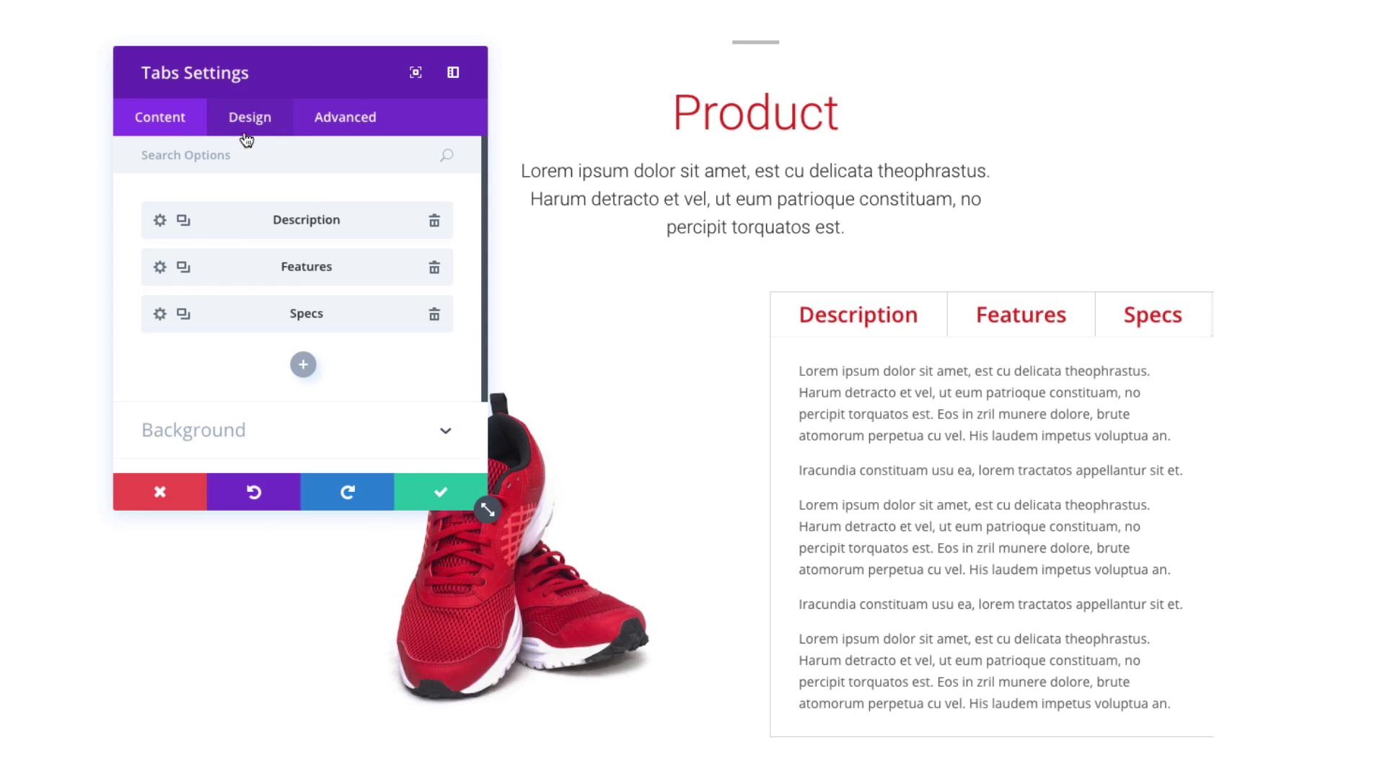
Show the Description tab's settings, select its title and scroll through its lorem ipsum content.
{"action": "left_click", "coordinate": [160, 221]}
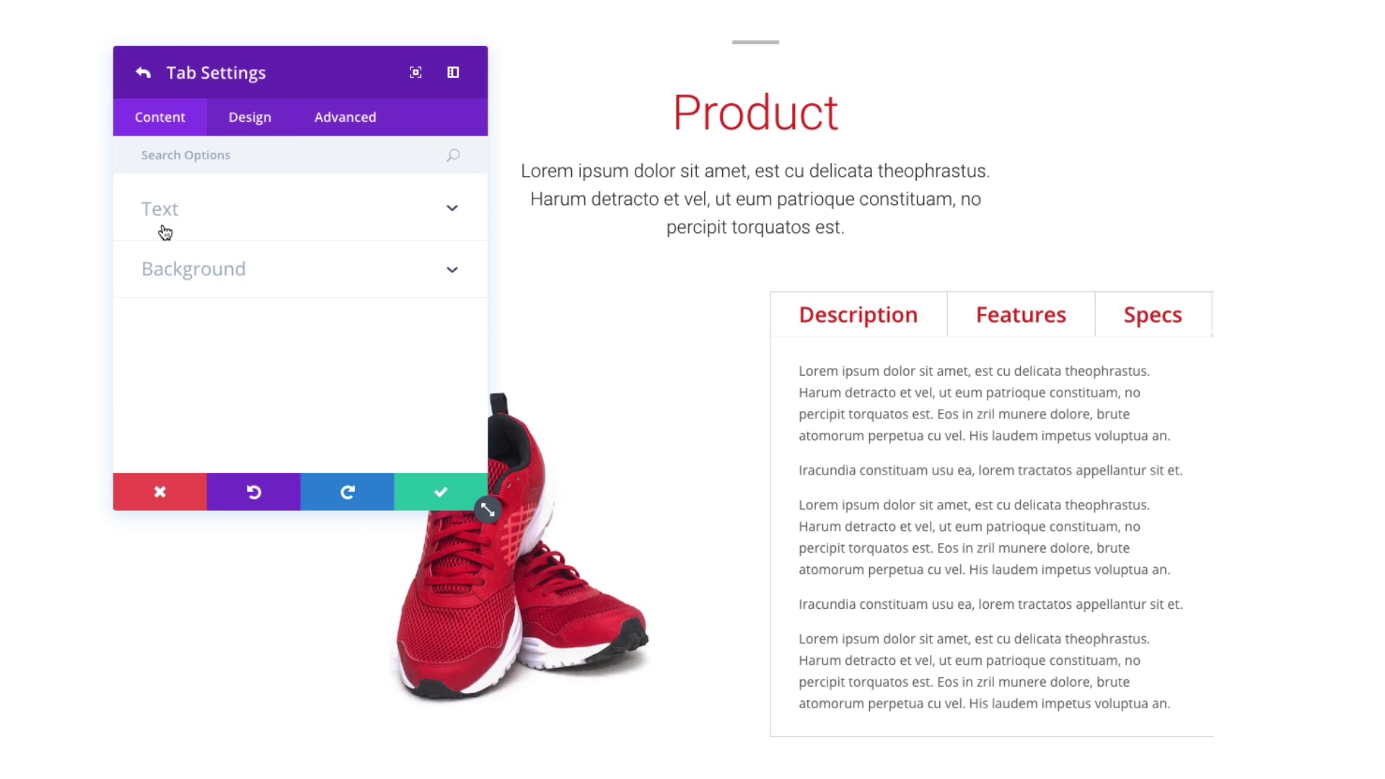
{"action": "left_click", "coordinate": [424, 231]}
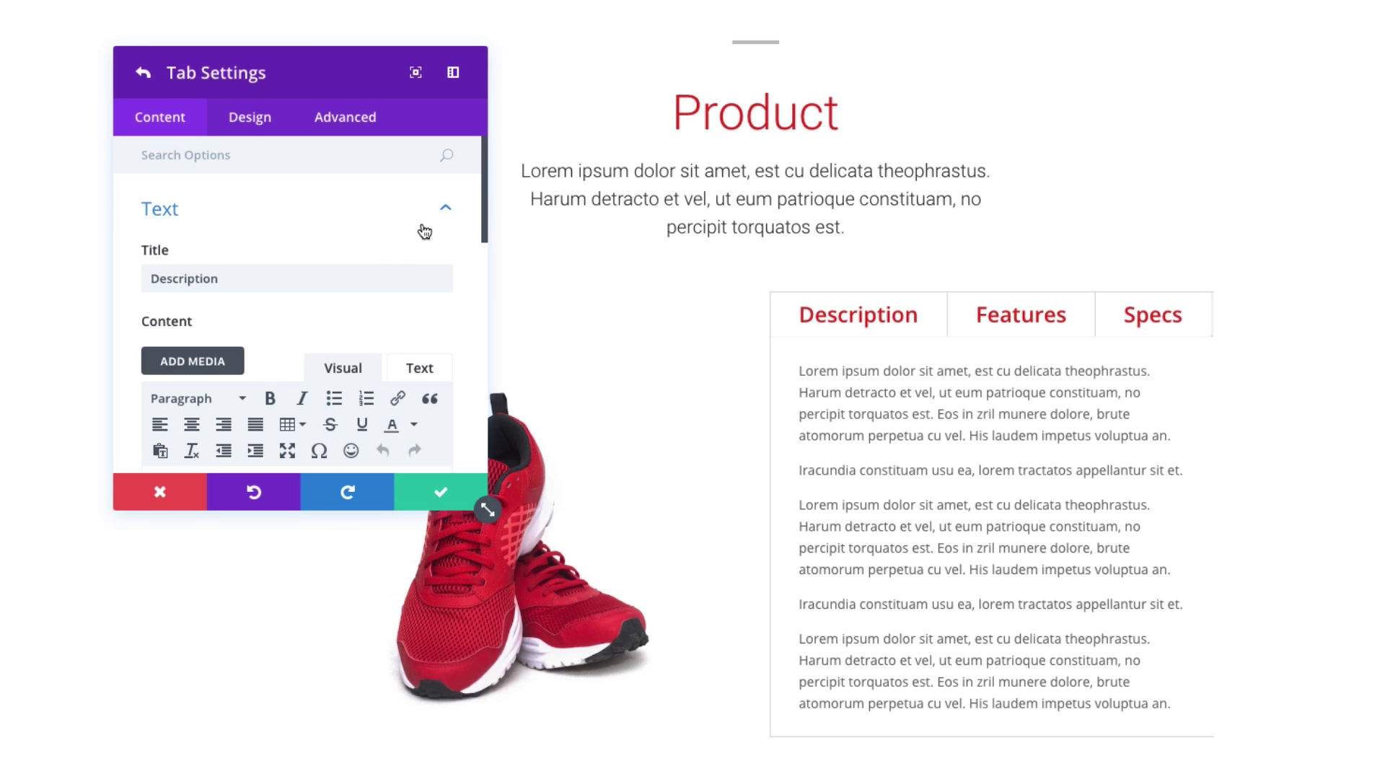
{"action": "left_click", "coordinate": [424, 230]}
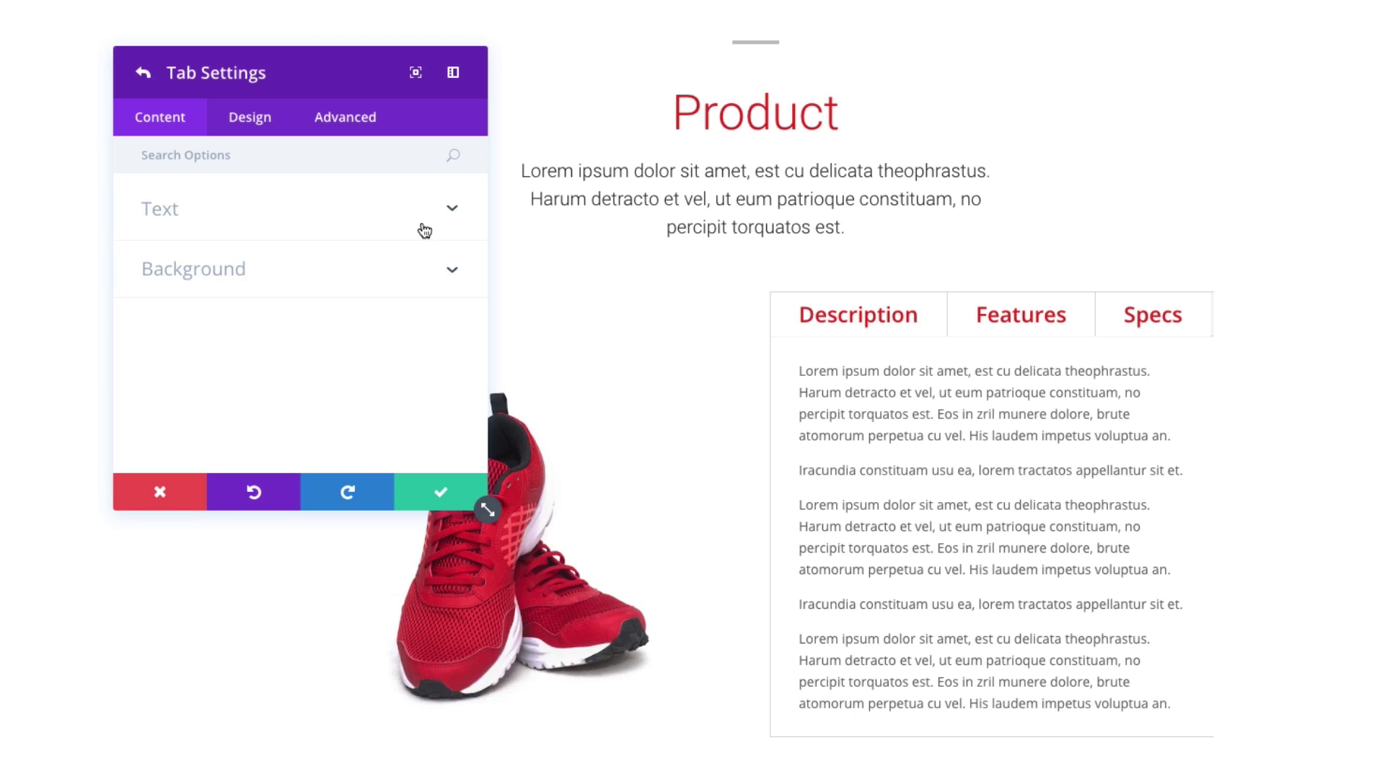
{"action": "left_click", "coordinate": [440, 217]}
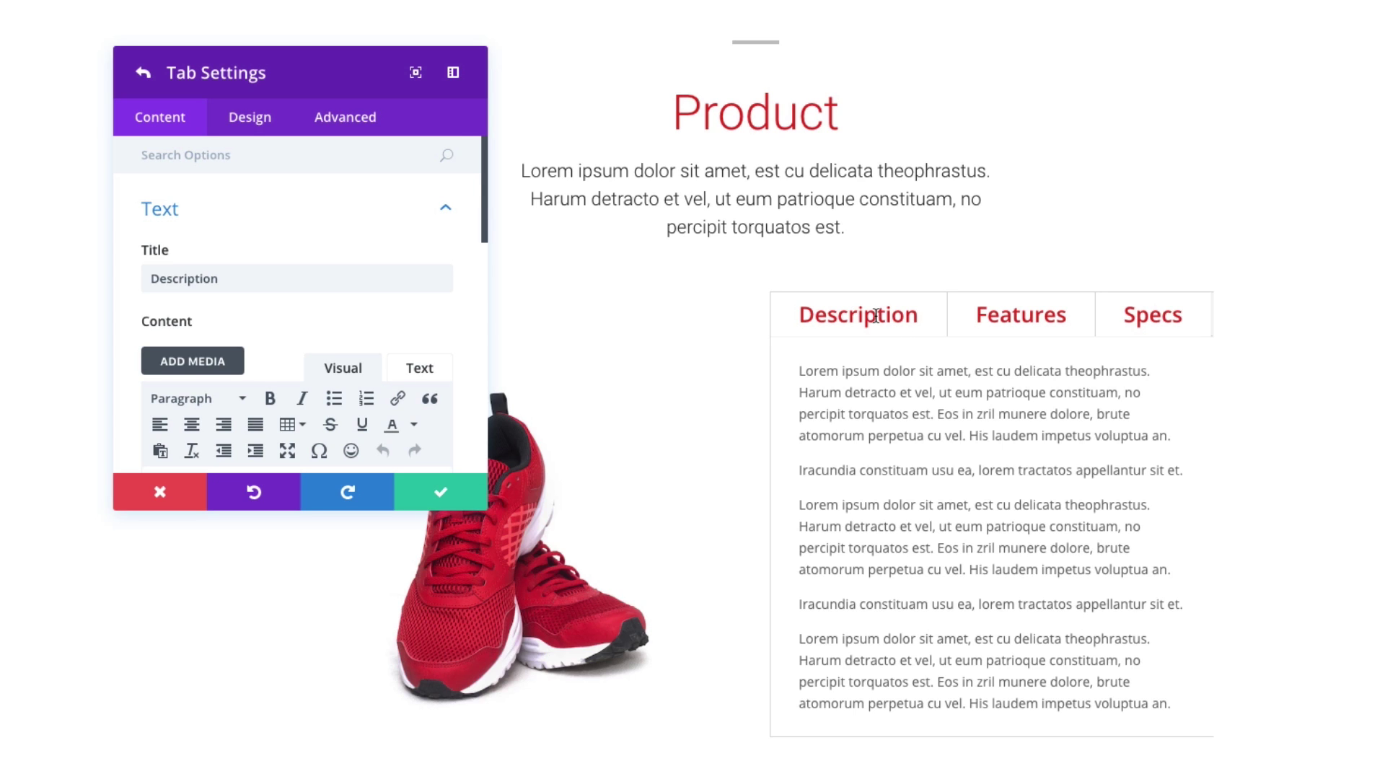
{"action": "left_click_drag", "start_coordinate": [256, 284], "coordinate": [124, 283]}
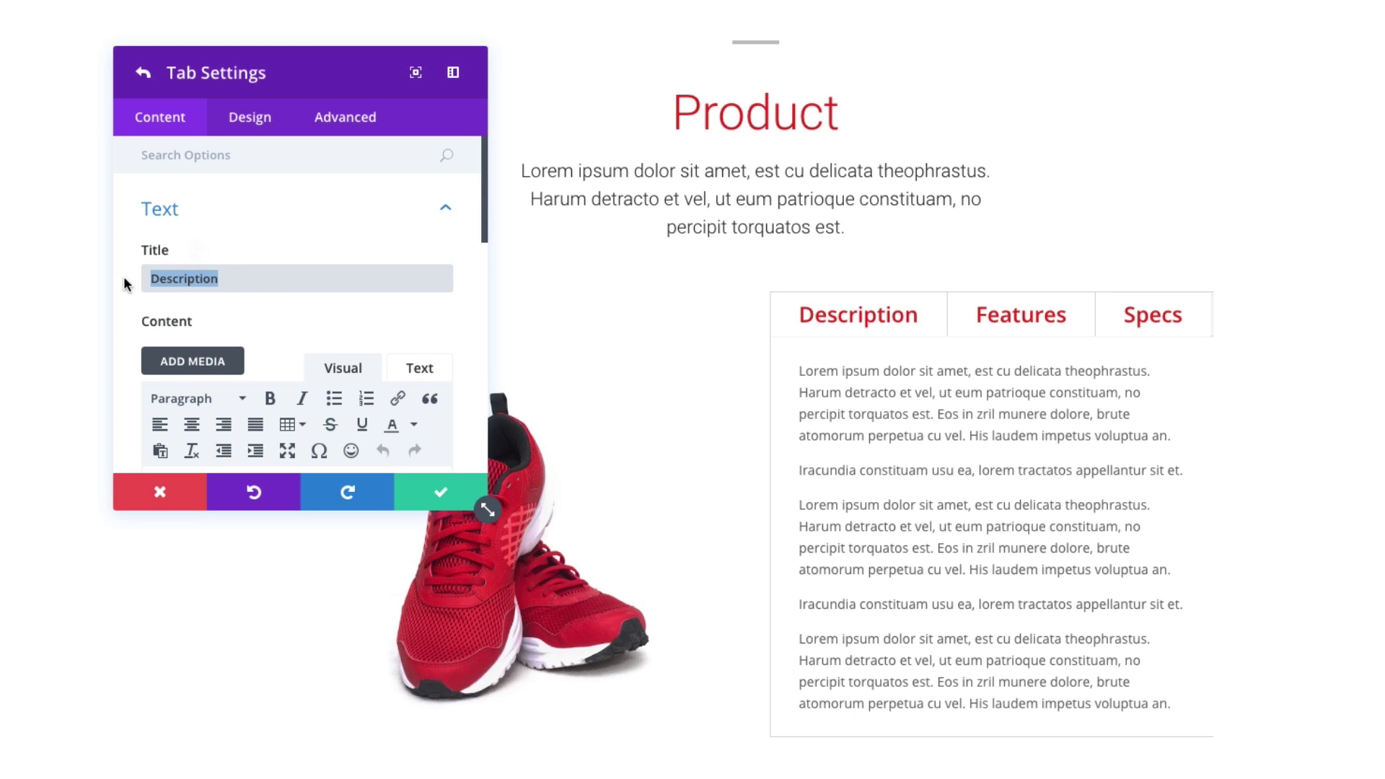
{"action": "scroll", "coordinate": [345, 285], "scroll_direction": "down", "scroll_amount": 6}
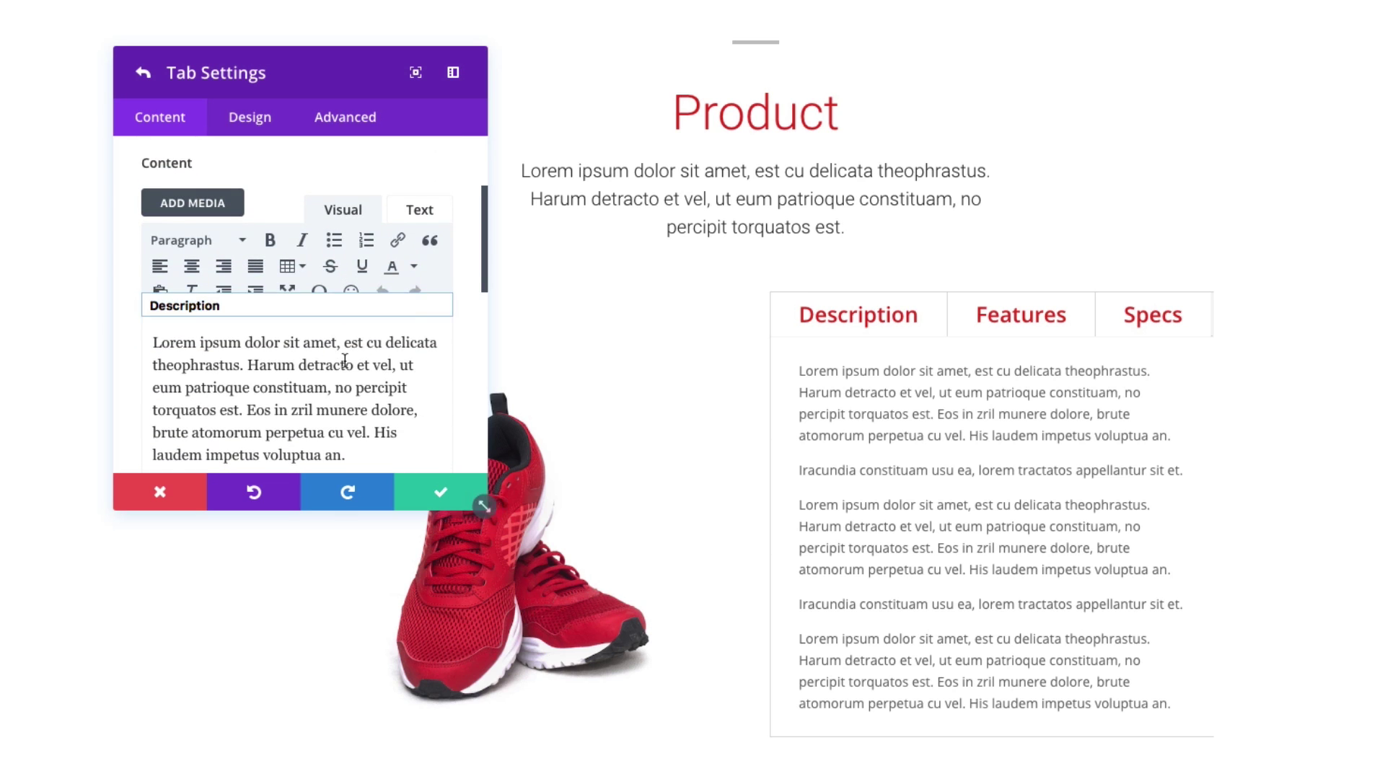
{"action": "scroll", "coordinate": [289, 360], "scroll_direction": "down", "scroll_amount": 3}
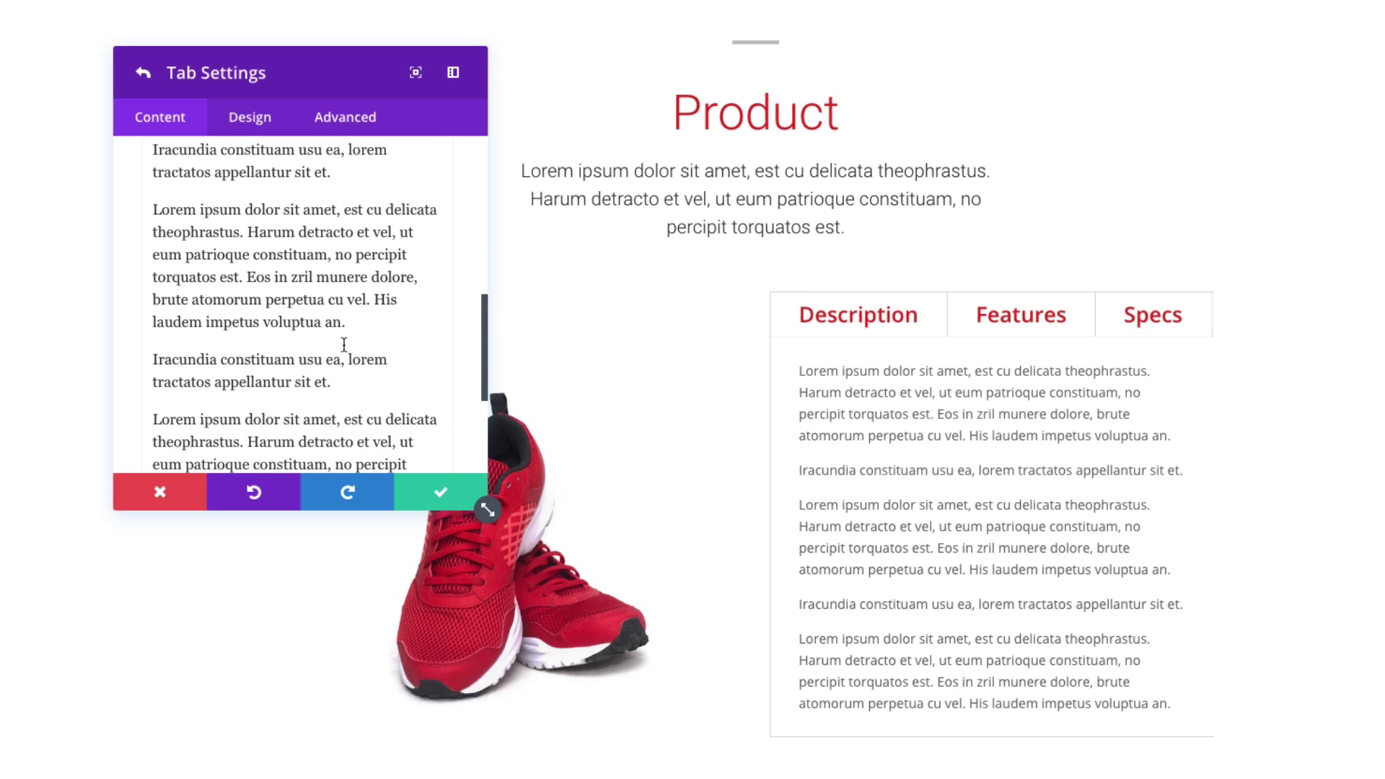
{"action": "scroll", "coordinate": [312, 337], "scroll_direction": "down", "scroll_amount": 2}
{"action": "scroll", "coordinate": [311, 336], "scroll_direction": "down", "scroll_amount": 2}
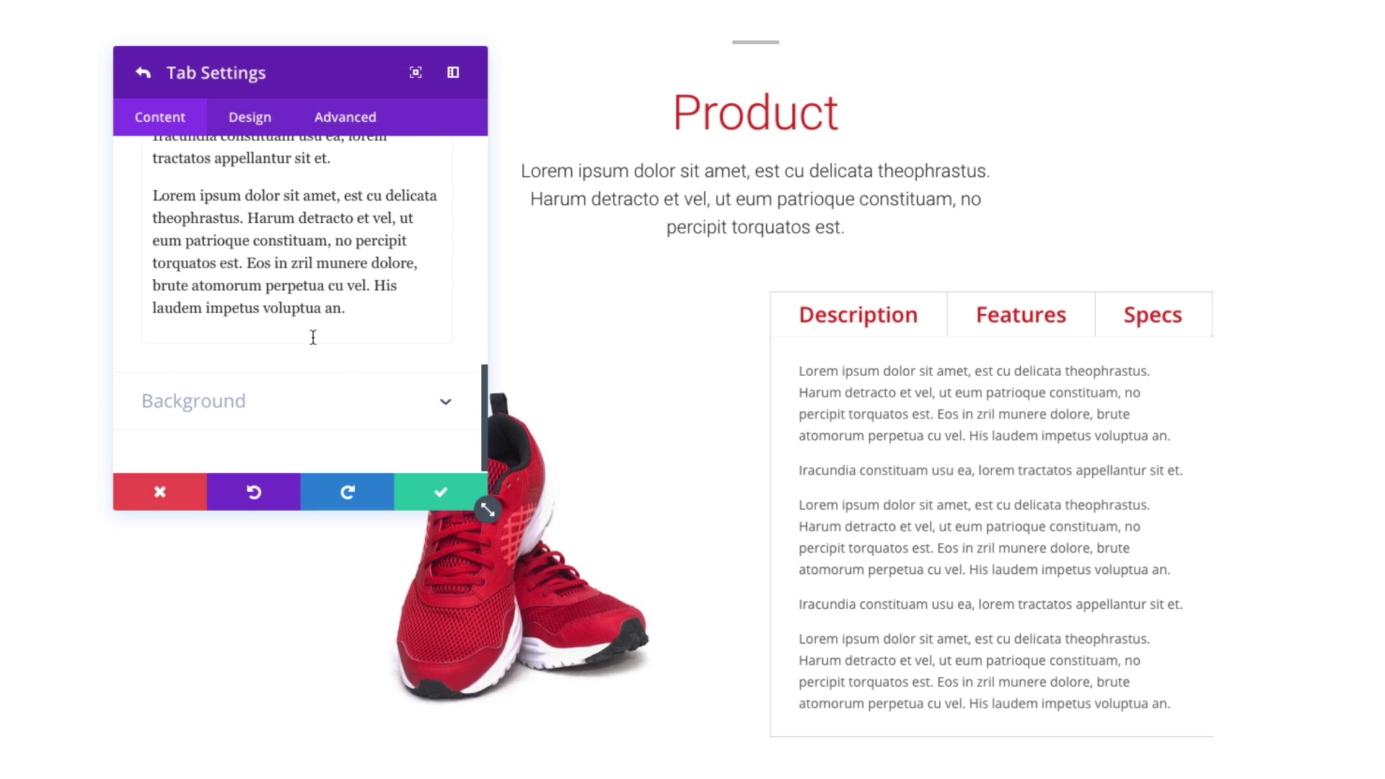
Preview a #dddddd background on the Description tab, compare with Features, then clear the colour.
{"action": "left_click", "coordinate": [436, 401]}
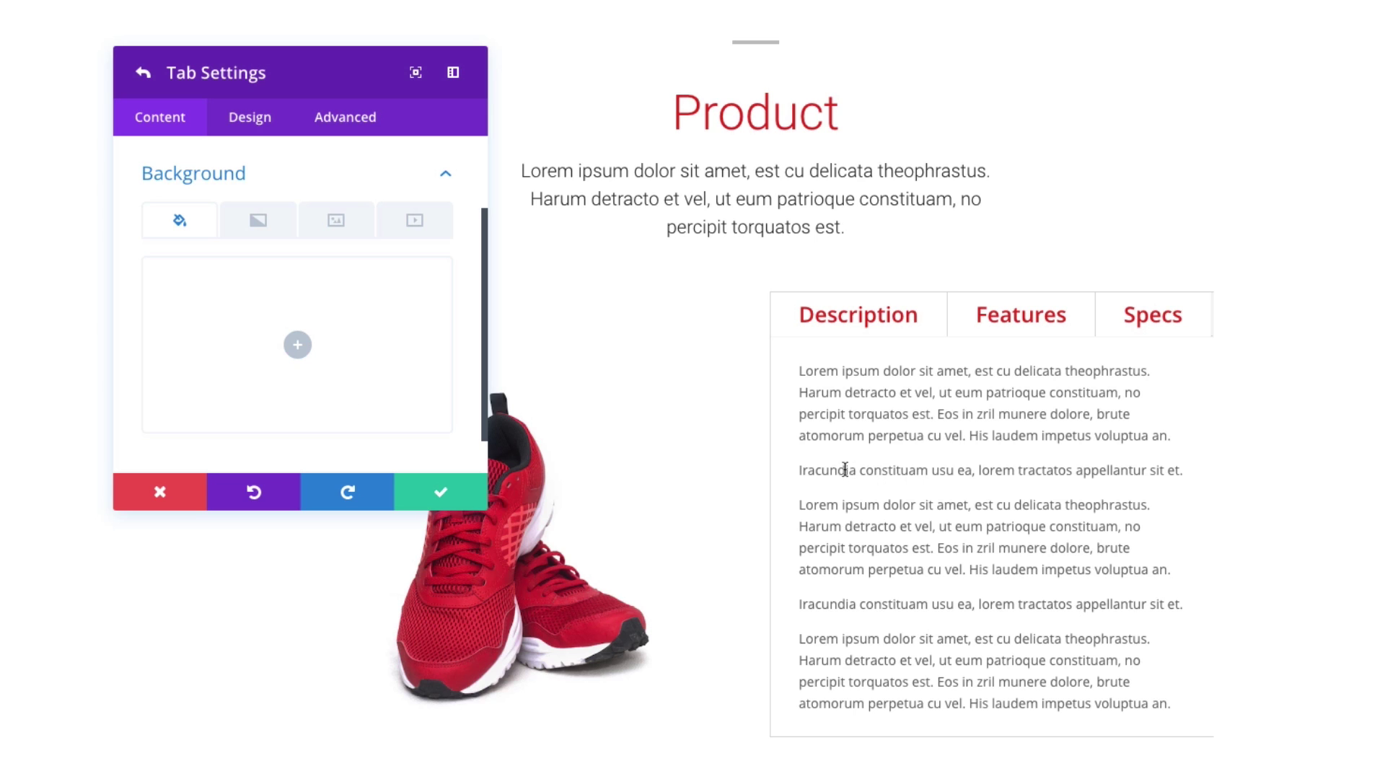
{"action": "left_click", "coordinate": [296, 346]}
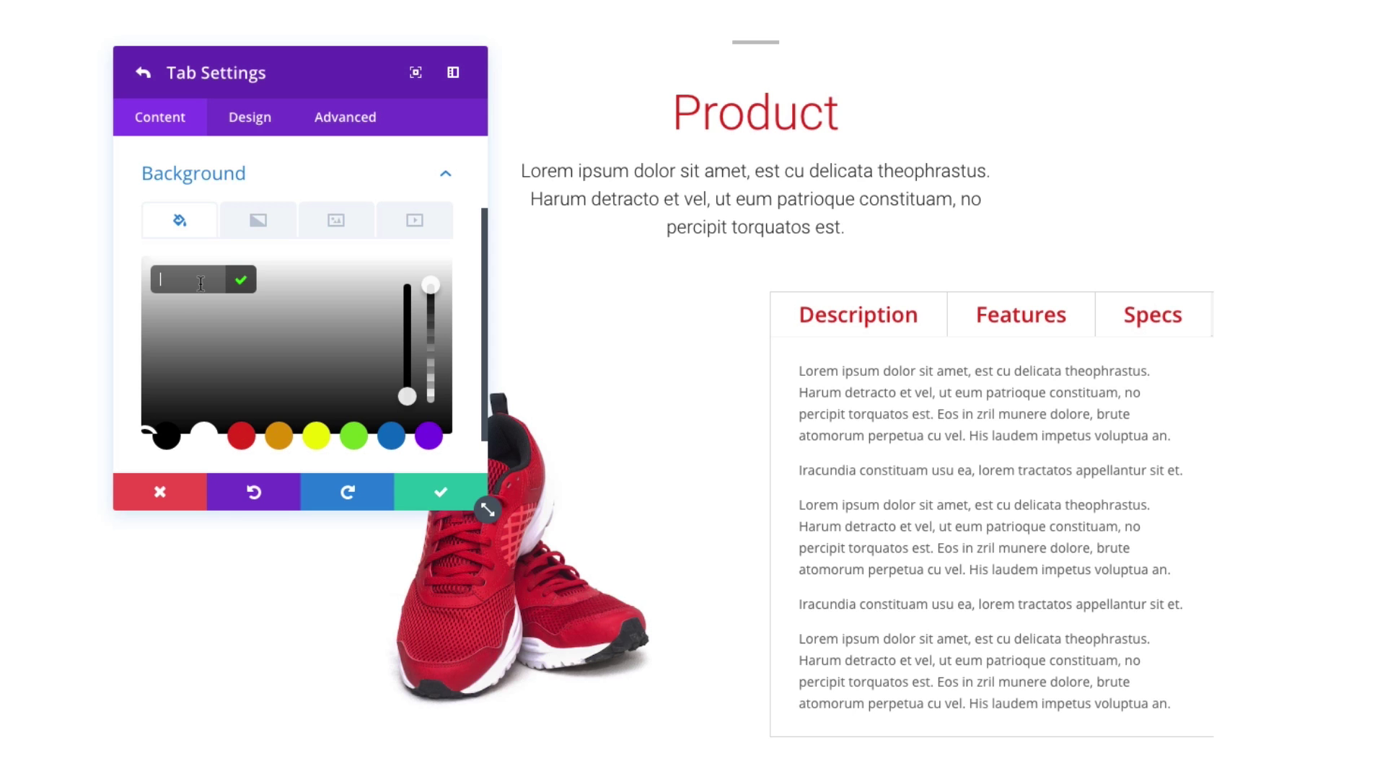
{"action": "type", "text": "dddddd"}
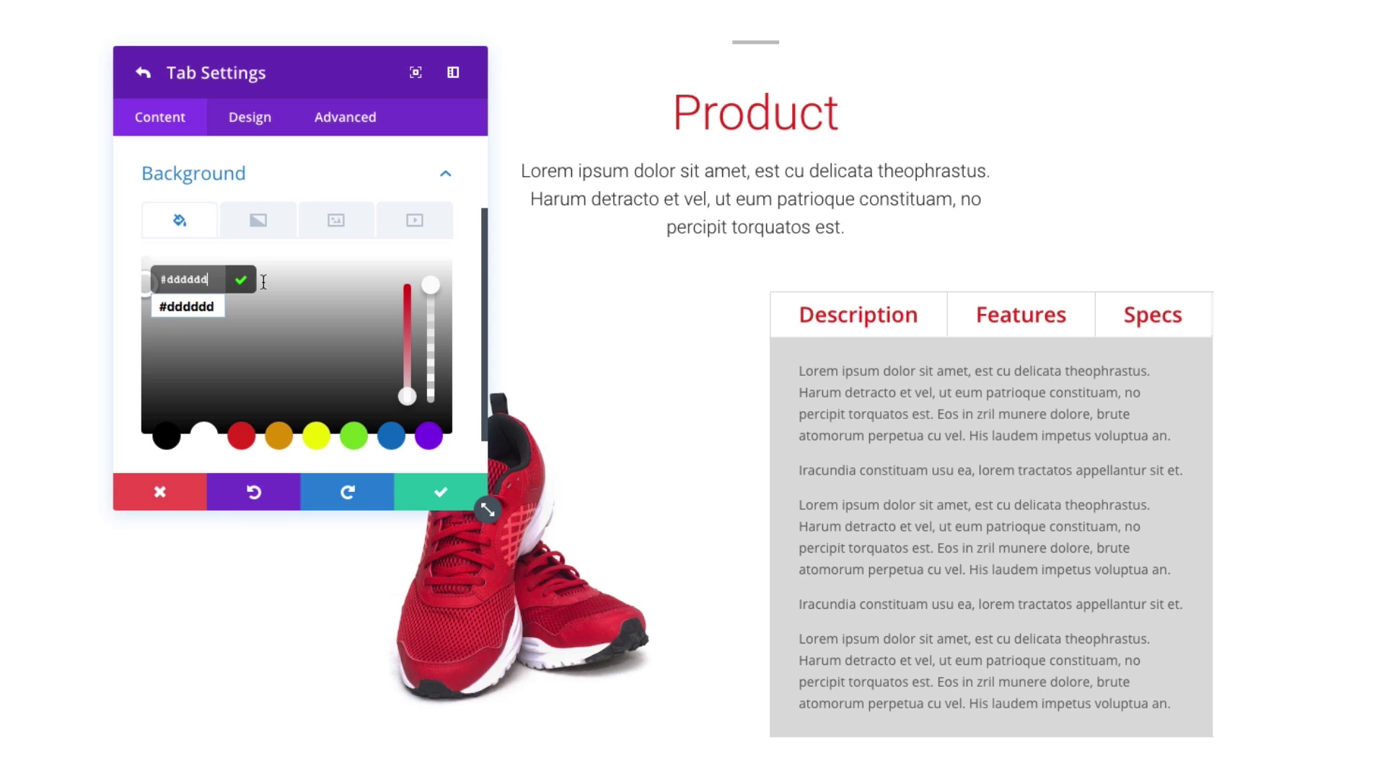
{"action": "left_click", "coordinate": [1066, 314]}
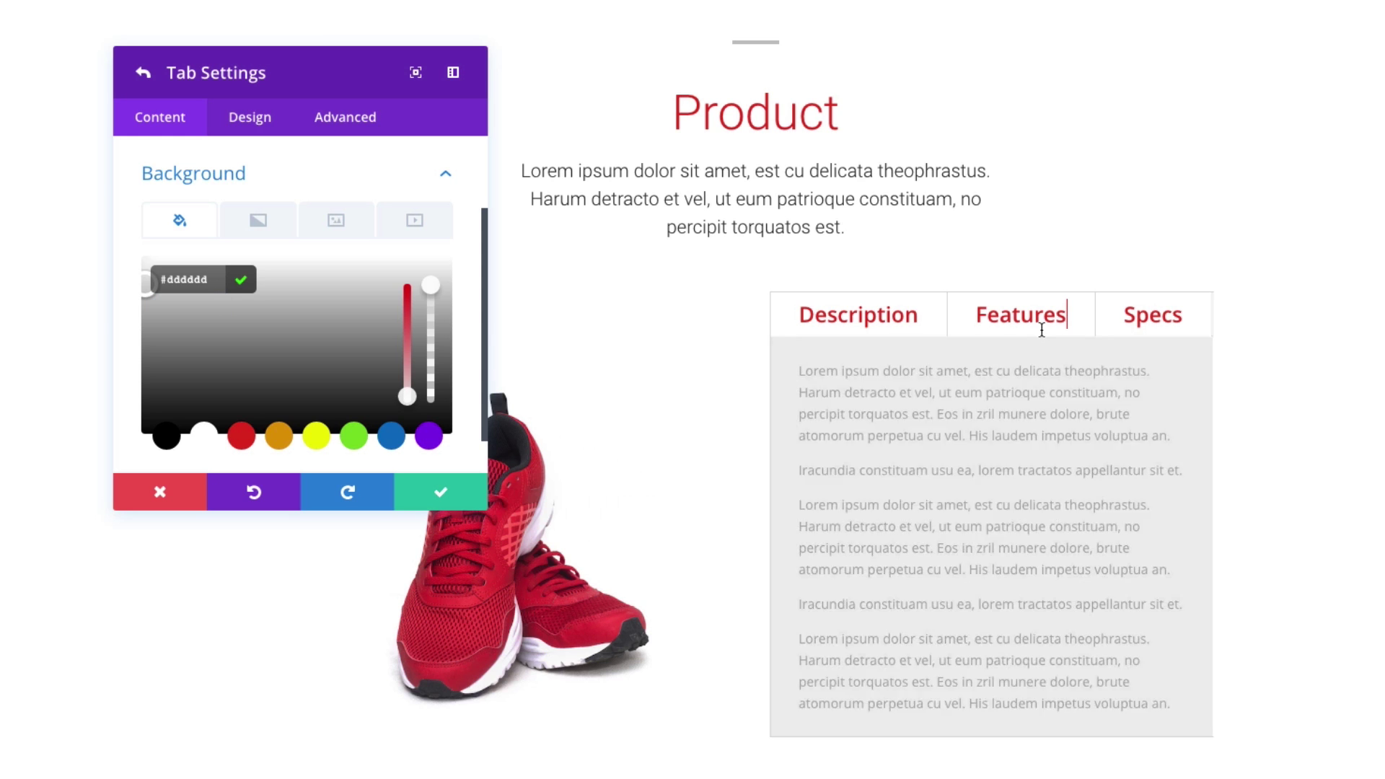
{"action": "left_click", "coordinate": [904, 314]}
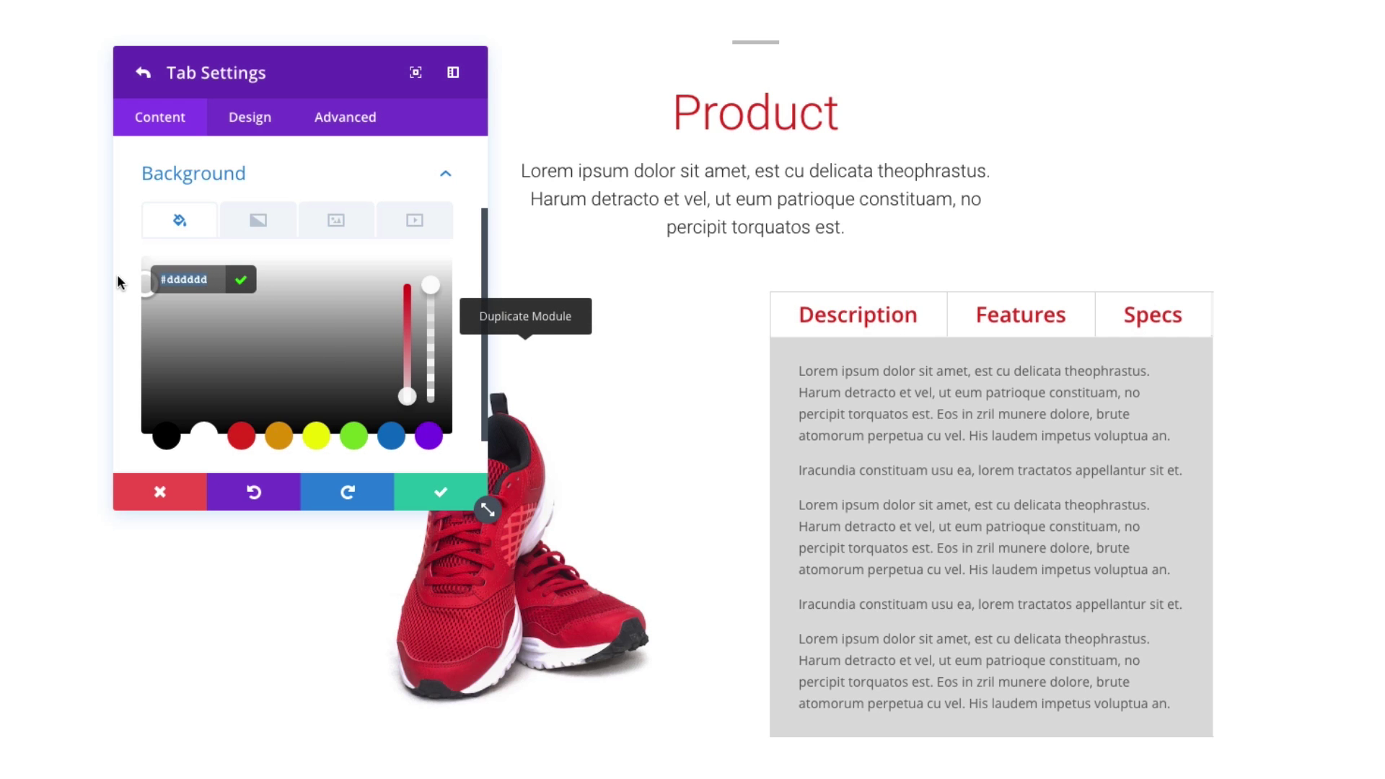
{"action": "key", "text": "BackSpace"}
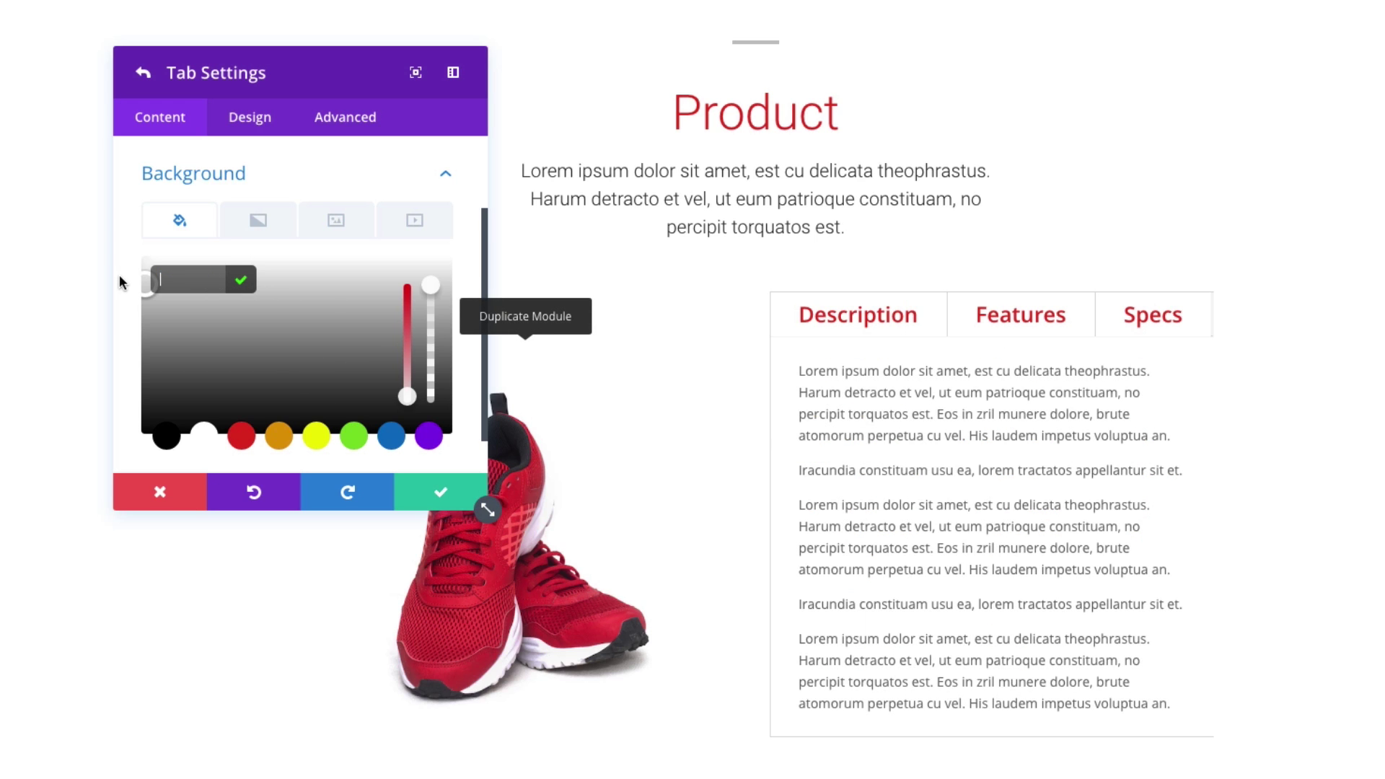
Review the red 23px Tab Text styling in the tab's Design options.
{"action": "left_click", "coordinate": [476, 269]}
{"action": "left_click", "coordinate": [249, 117]}
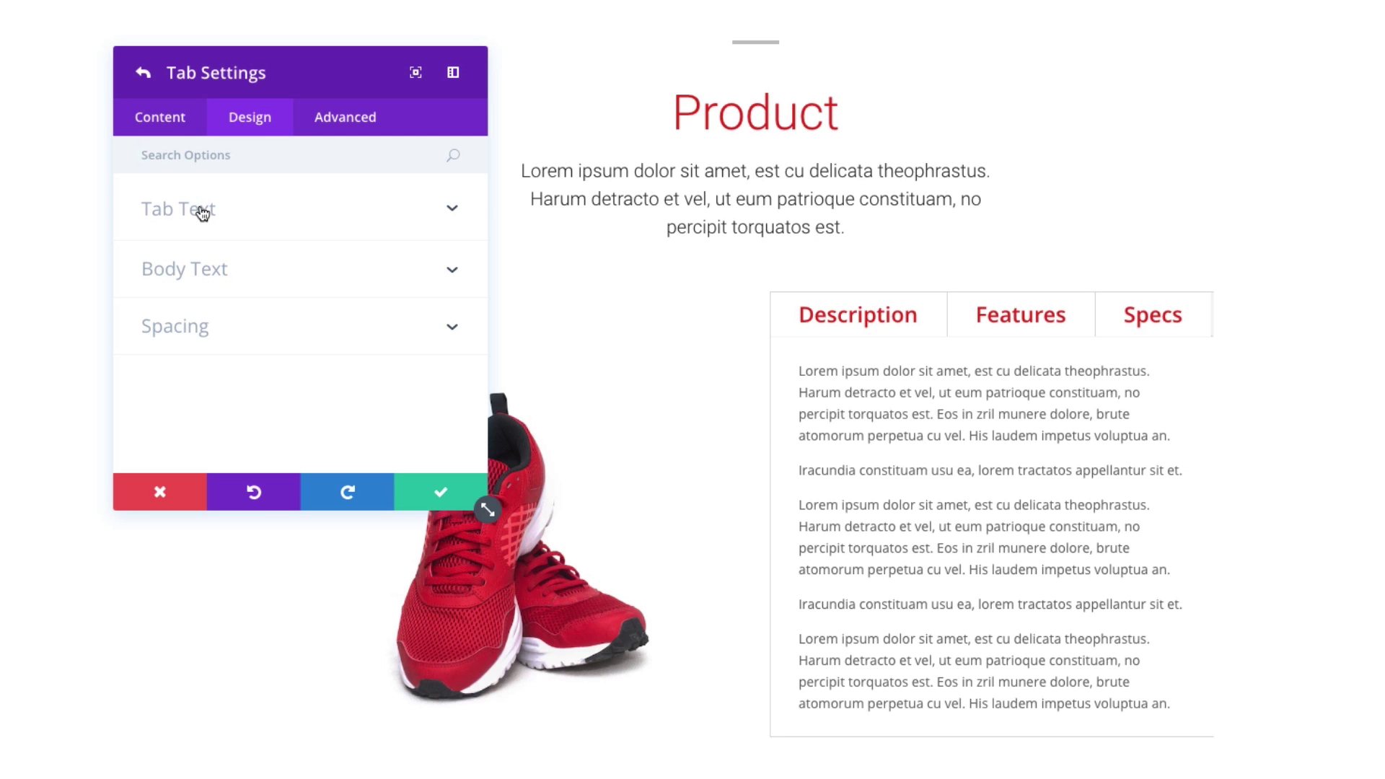
{"action": "left_click", "coordinate": [269, 220]}
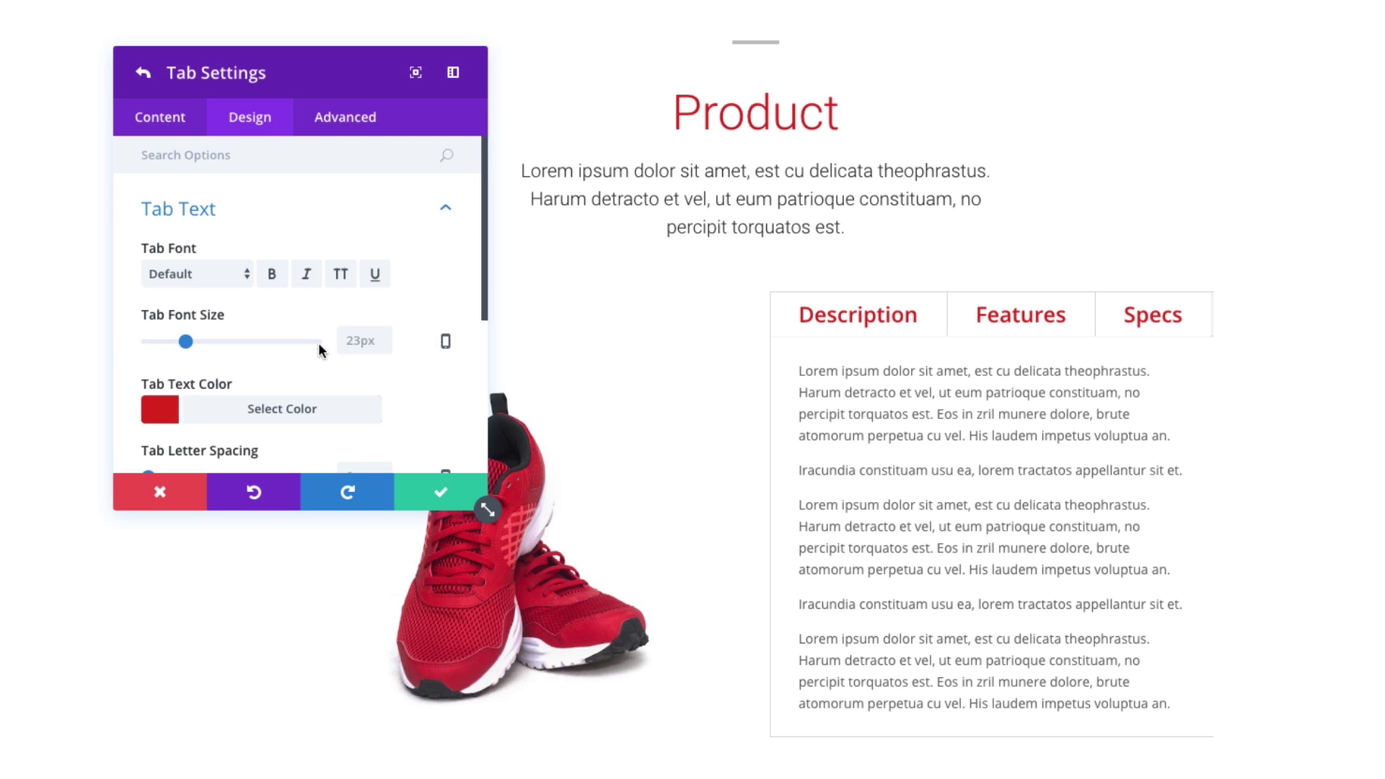
{"action": "scroll", "coordinate": [318, 343], "scroll_direction": "down", "scroll_amount": 4}
{"action": "scroll", "coordinate": [310, 347], "scroll_direction": "up", "scroll_amount": 2}
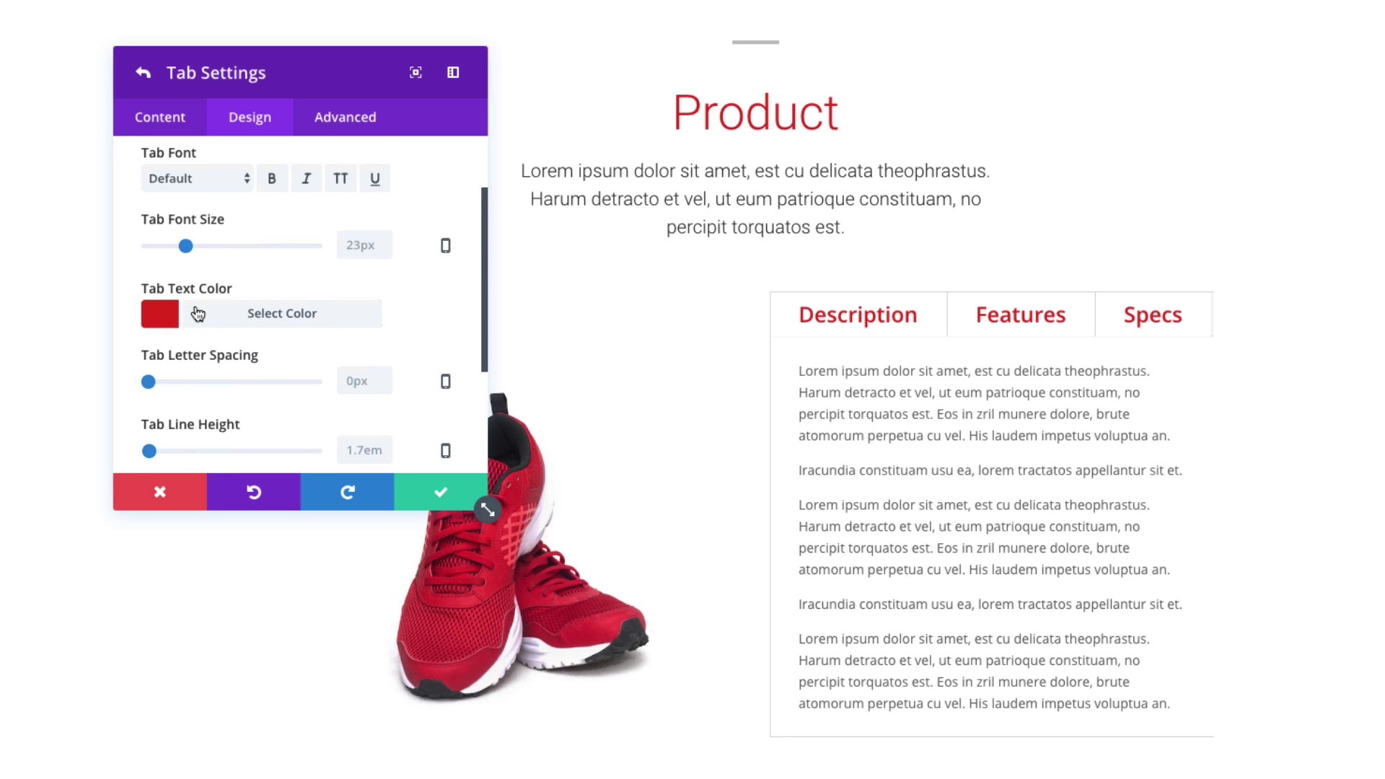
{"action": "scroll", "coordinate": [242, 296], "scroll_direction": "down", "scroll_amount": 2}
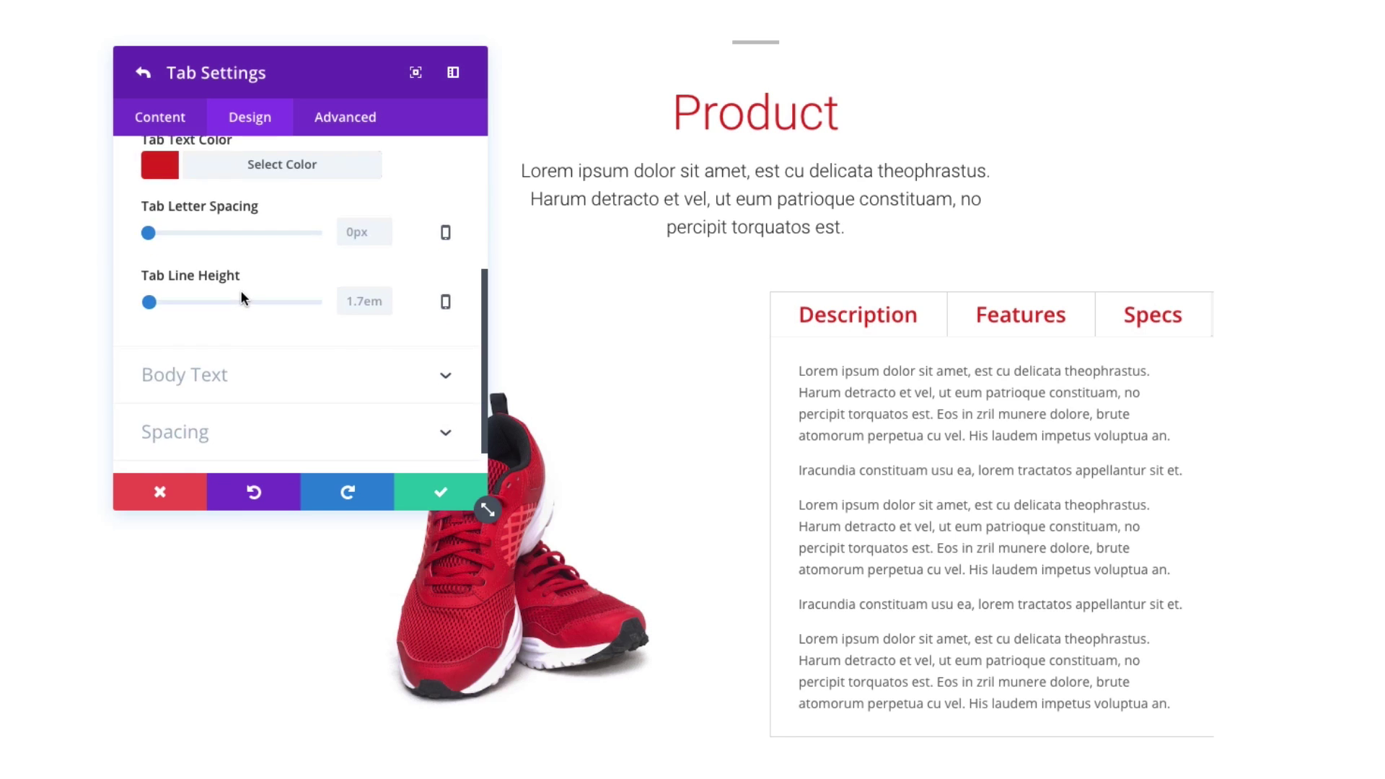
{"action": "scroll", "coordinate": [241, 292], "scroll_direction": "up", "scroll_amount": 3}
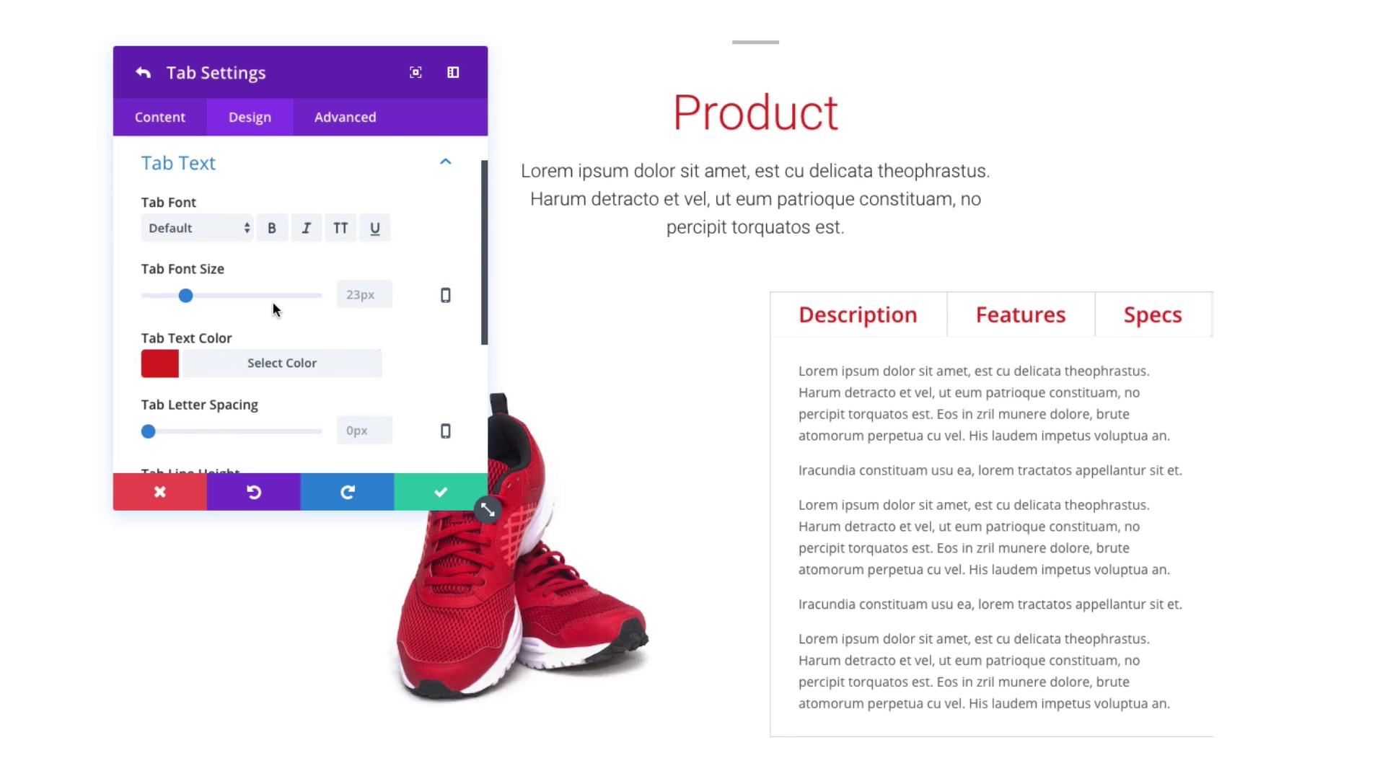
{"action": "scroll", "coordinate": [275, 309], "scroll_direction": "down", "scroll_amount": 3}
{"action": "scroll", "coordinate": [274, 308], "scroll_direction": "up", "scroll_amount": 3}
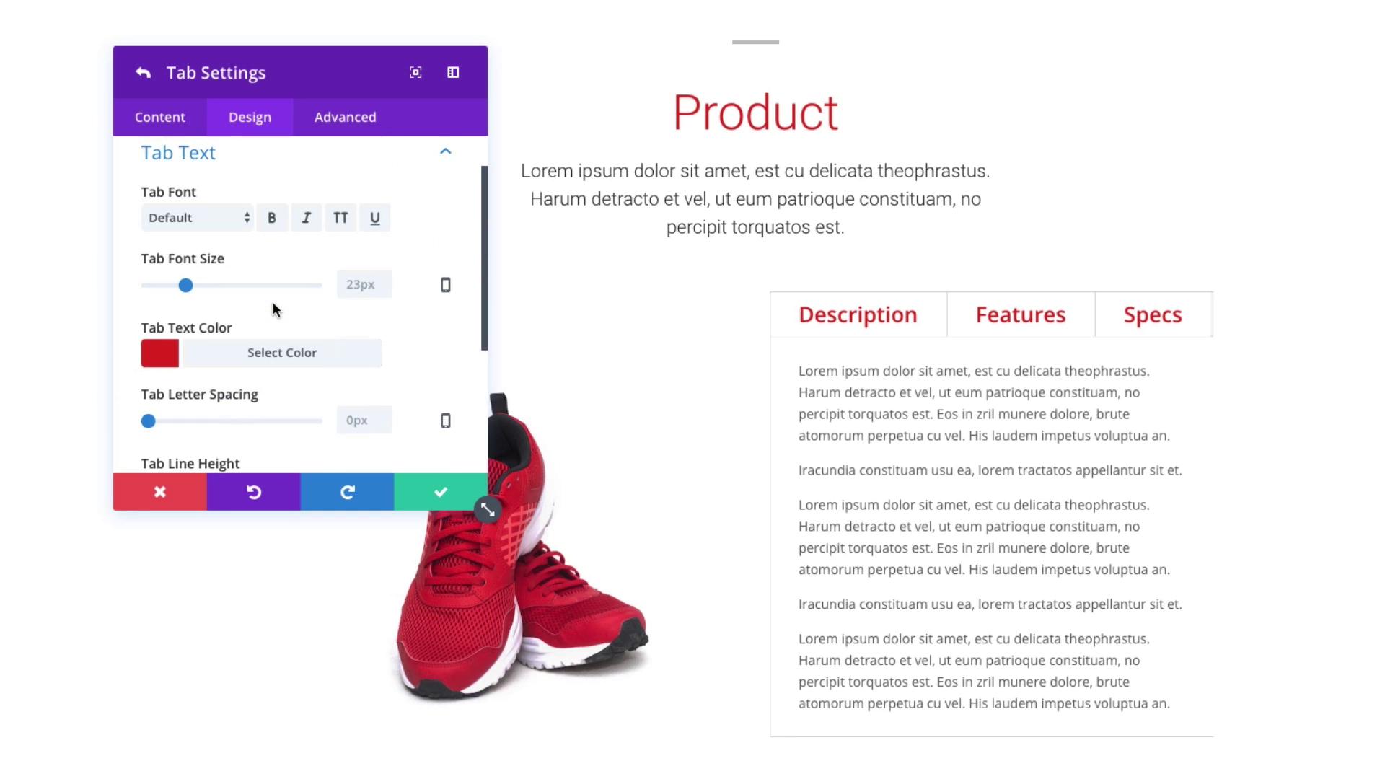
{"action": "scroll", "coordinate": [257, 349], "scroll_direction": "down", "scroll_amount": 3}
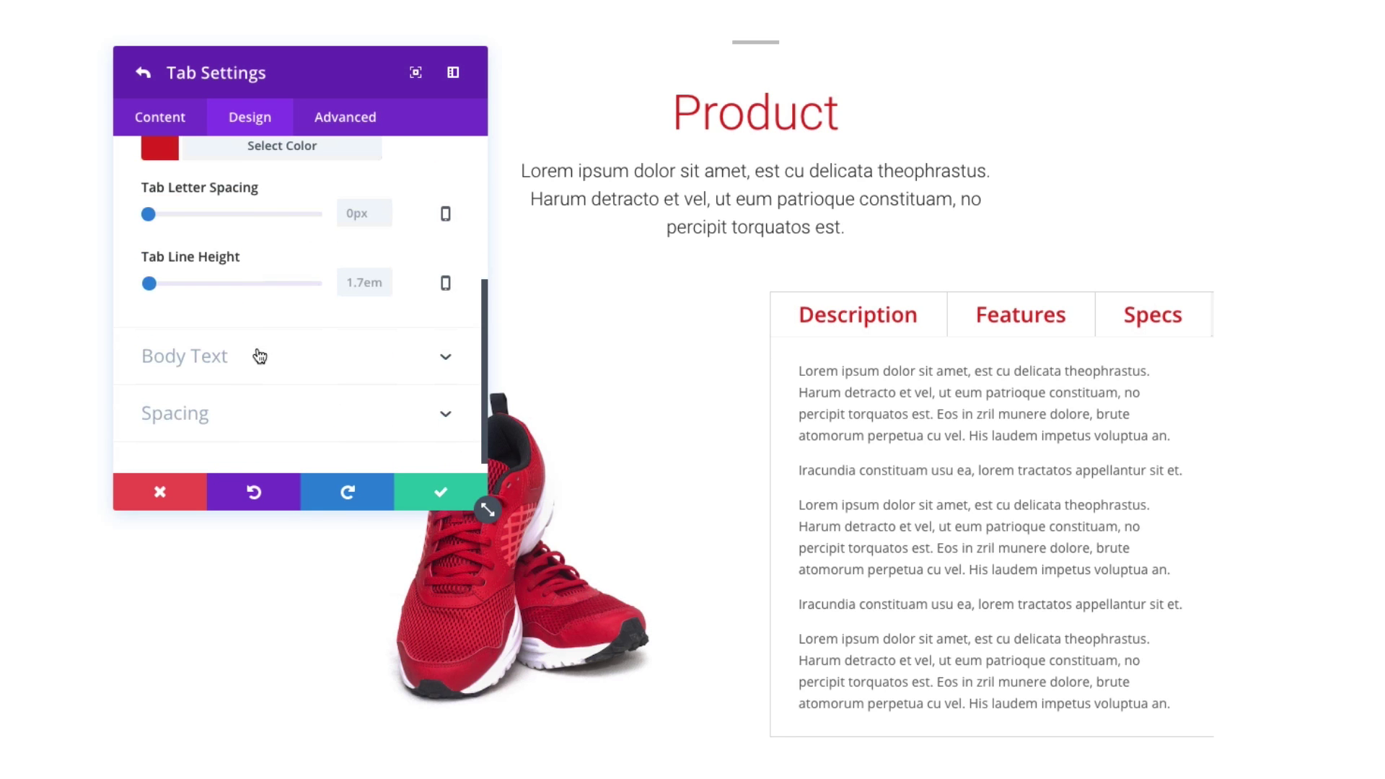
Inspect the tab's Body Text and Spacing settings.
{"action": "left_click", "coordinate": [262, 365]}
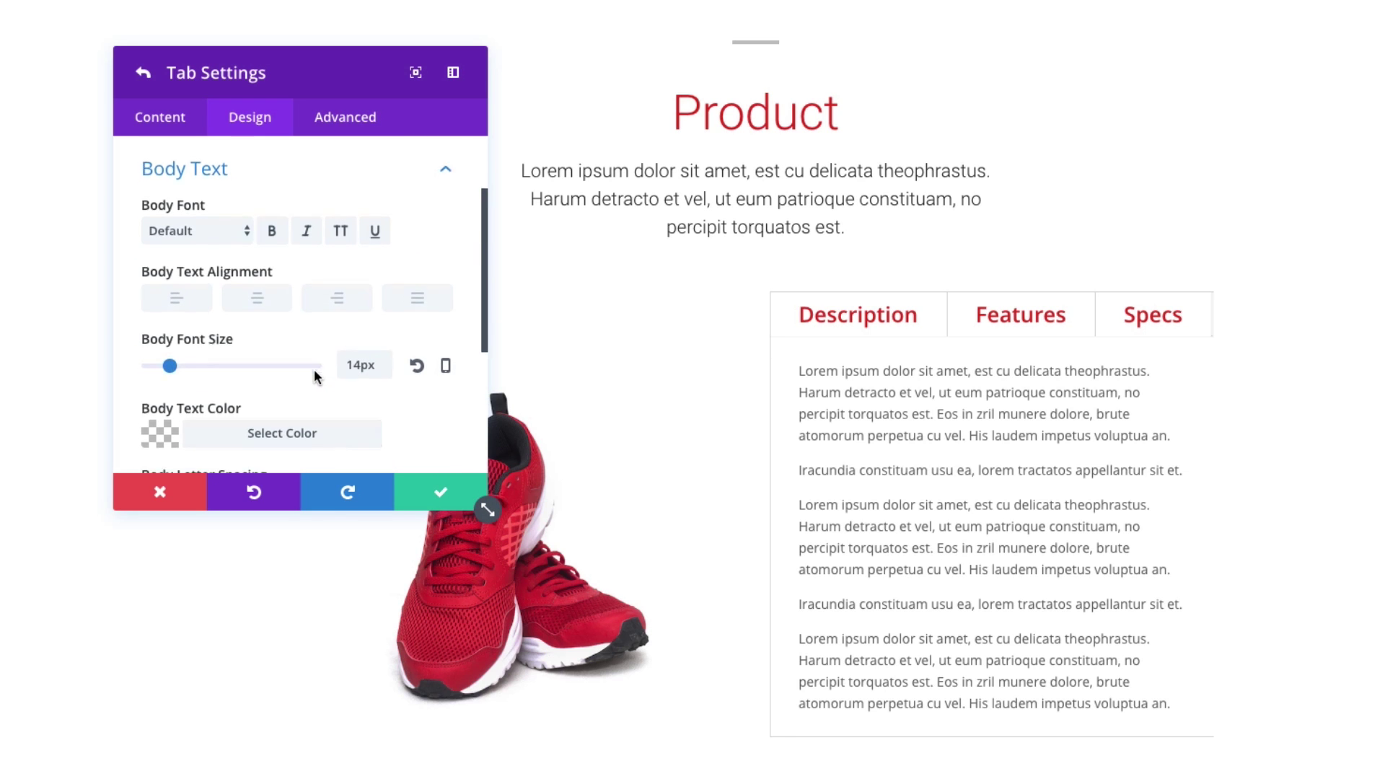
{"action": "scroll", "coordinate": [314, 369], "scroll_direction": "down", "scroll_amount": 3}
{"action": "left_click", "coordinate": [271, 412]}
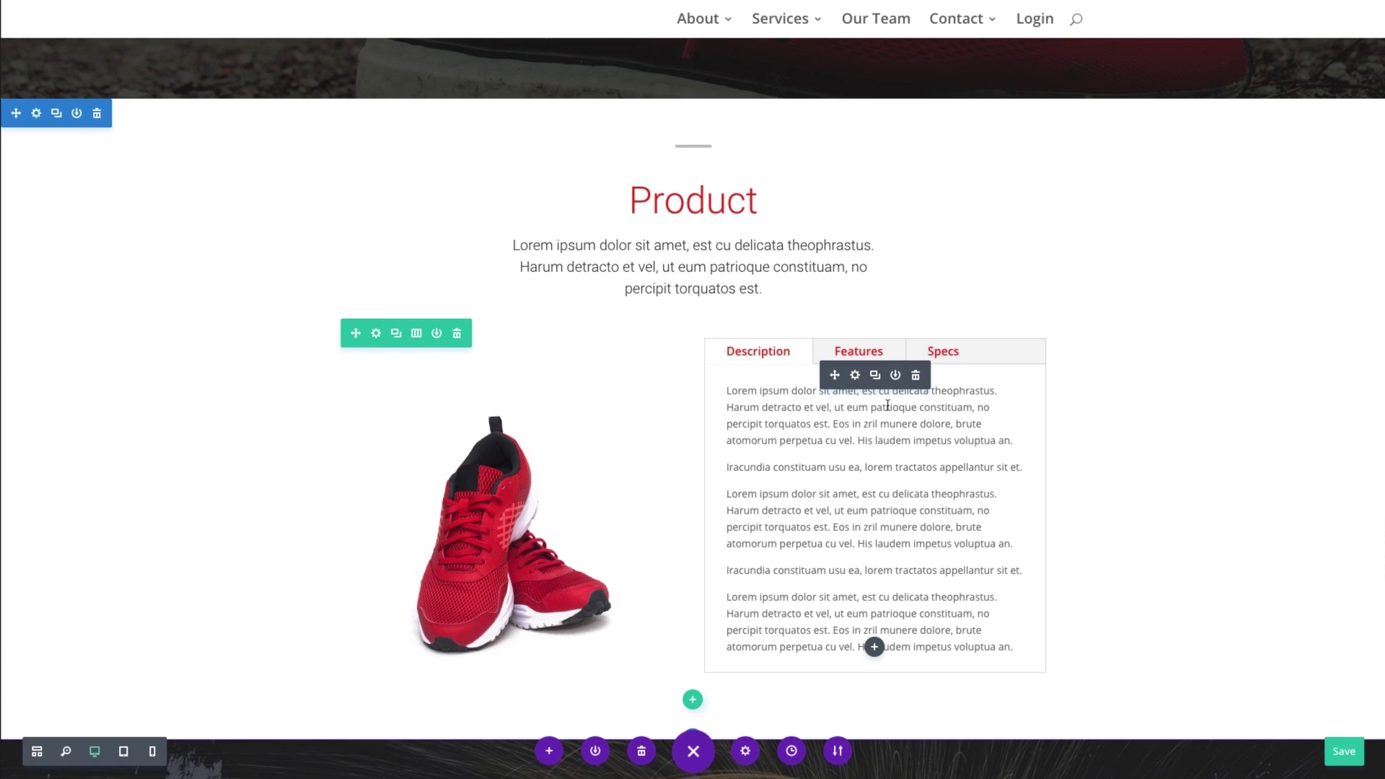
Delete the old tabs module and add a new Tabs module to the column beside the sneaker.
{"action": "left_click", "coordinate": [916, 376]}
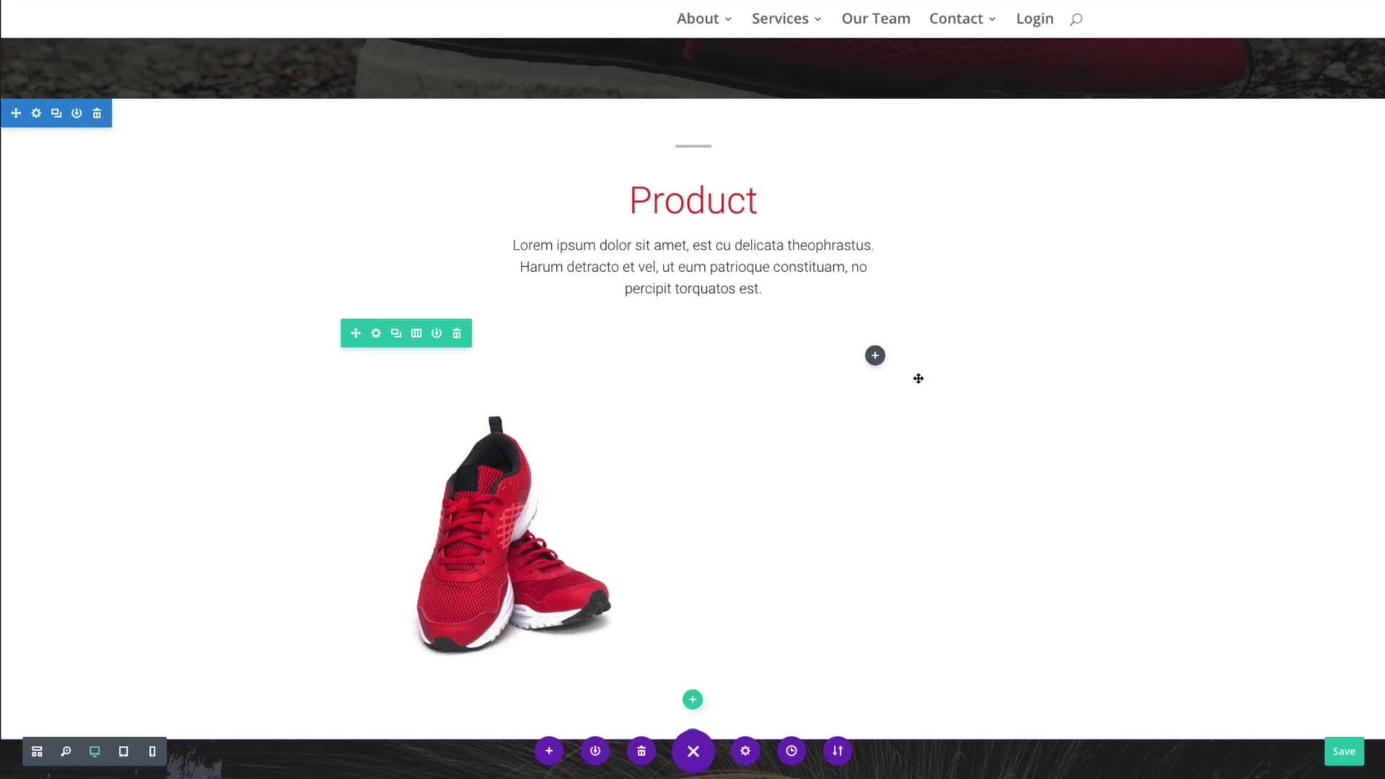
{"action": "left_click", "coordinate": [877, 357]}
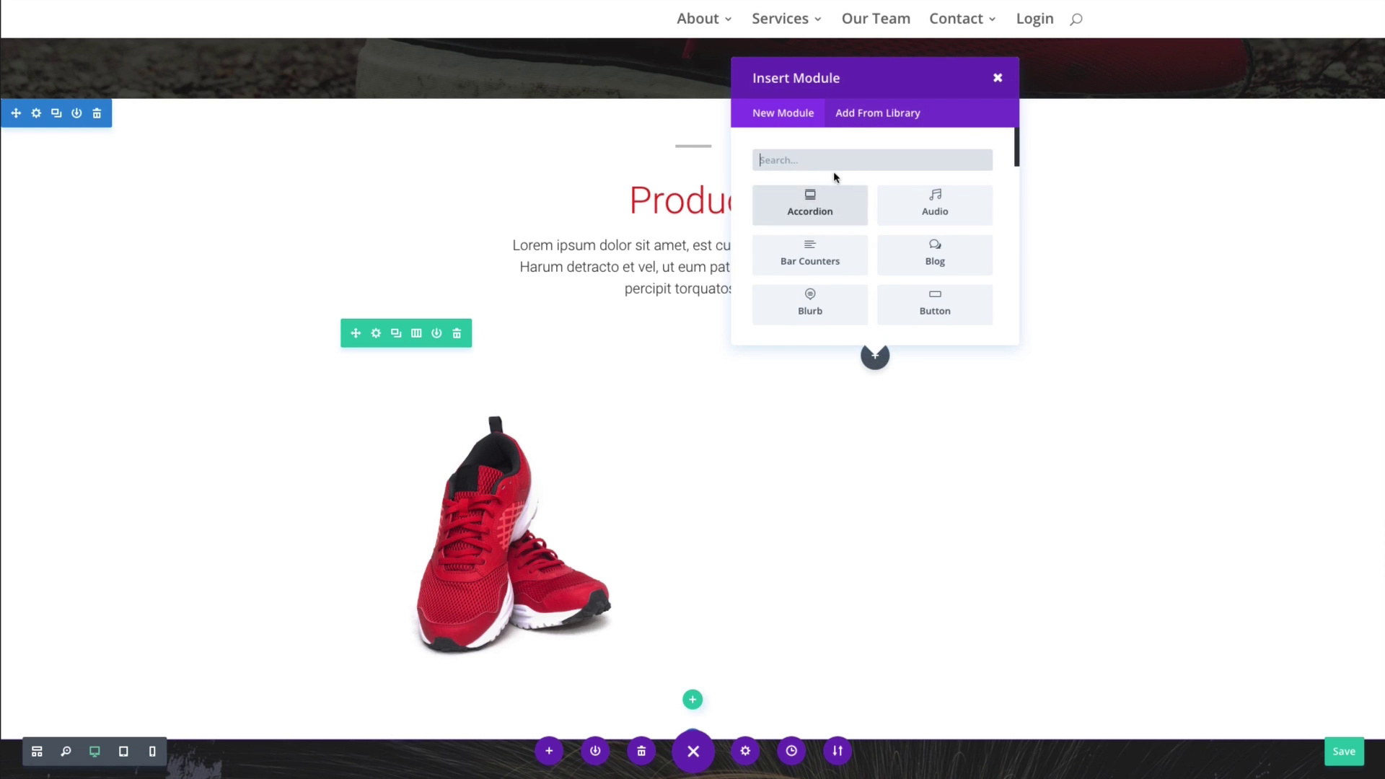
{"action": "type", "text": "tabs"}
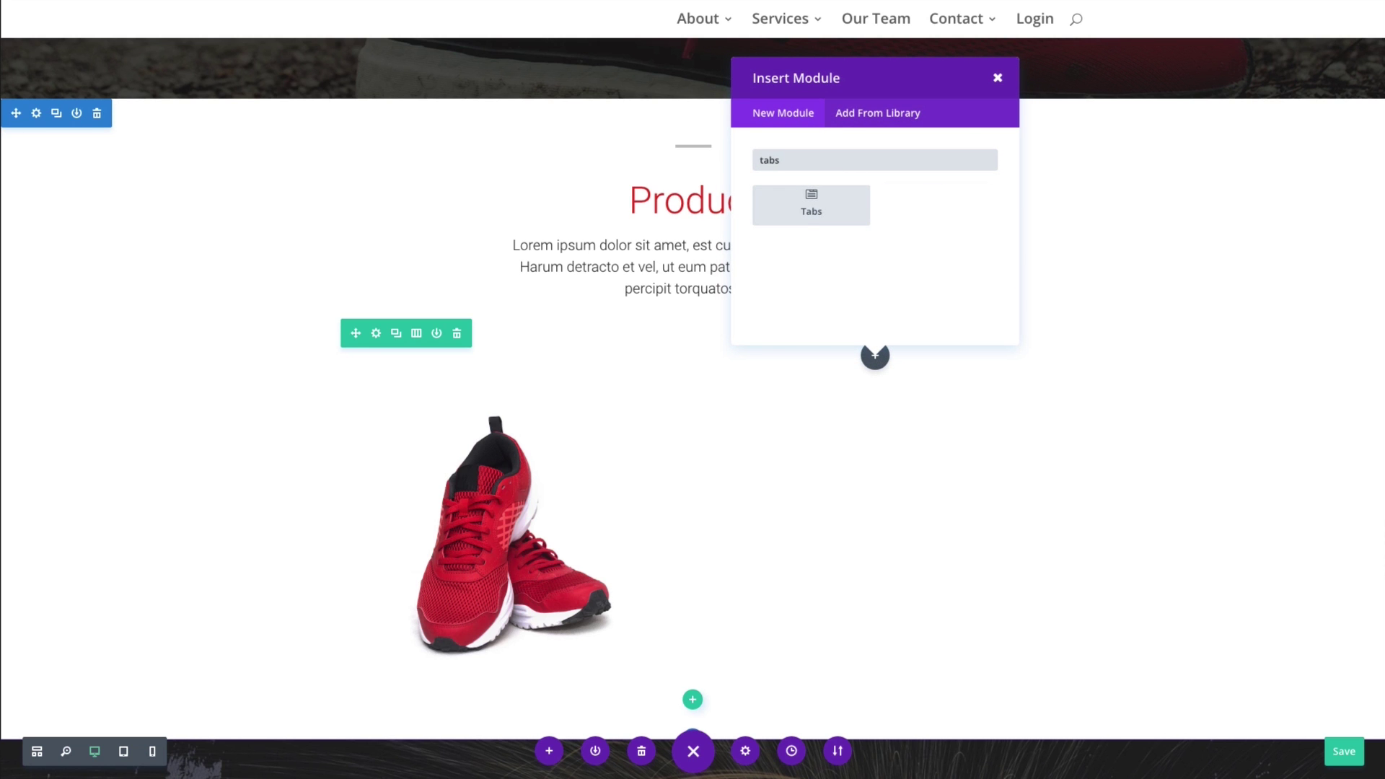
{"action": "left_click", "coordinate": [810, 204]}
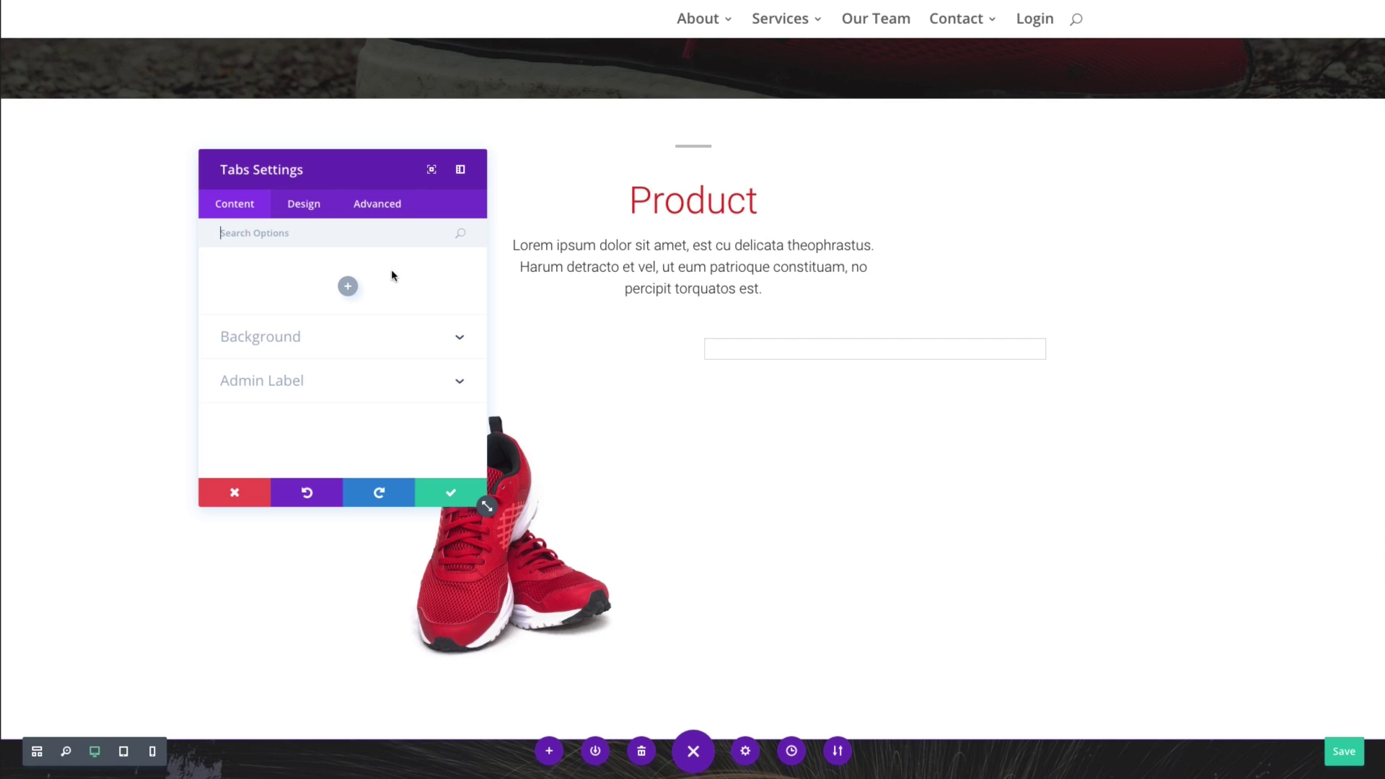
Add a first tab to the module titled 'Description'.
{"action": "left_click", "coordinate": [352, 292]}
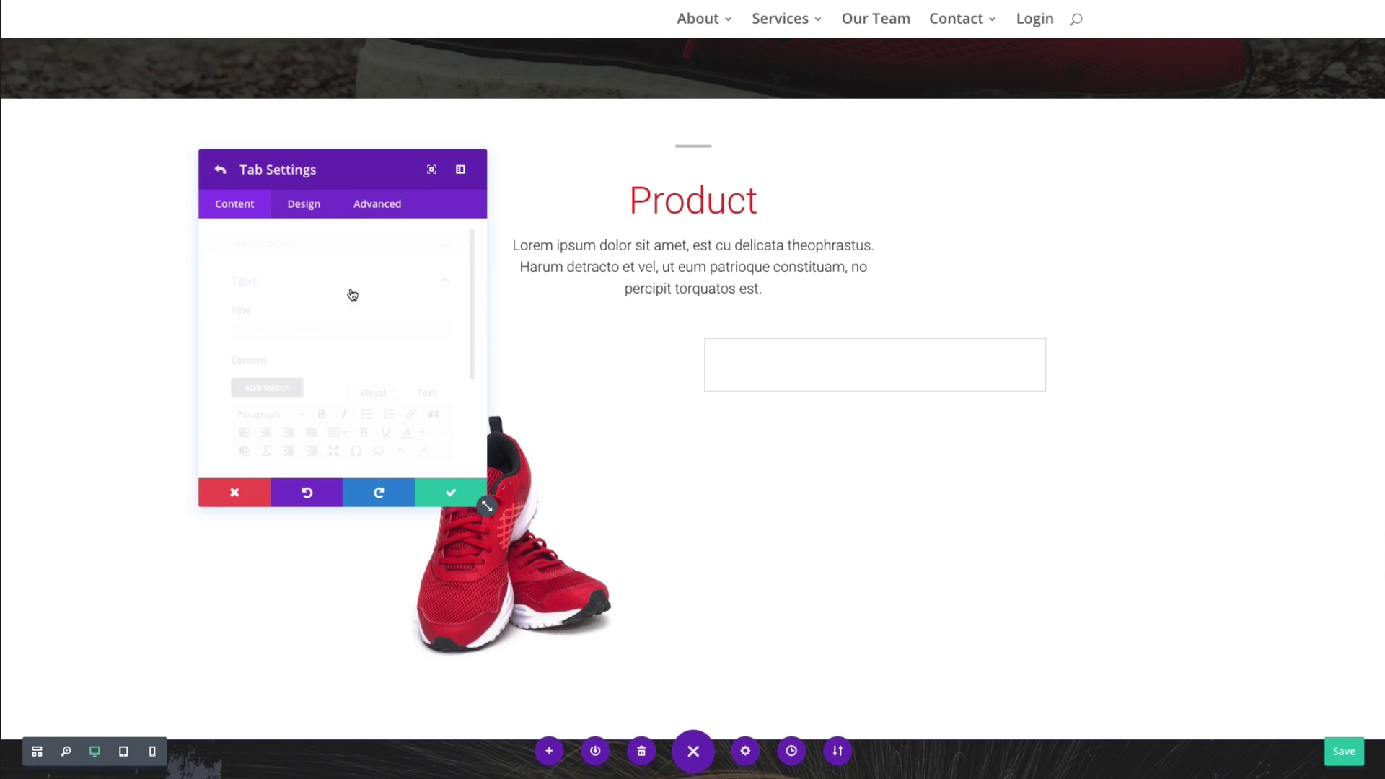
{"action": "left_click", "coordinate": [333, 327]}
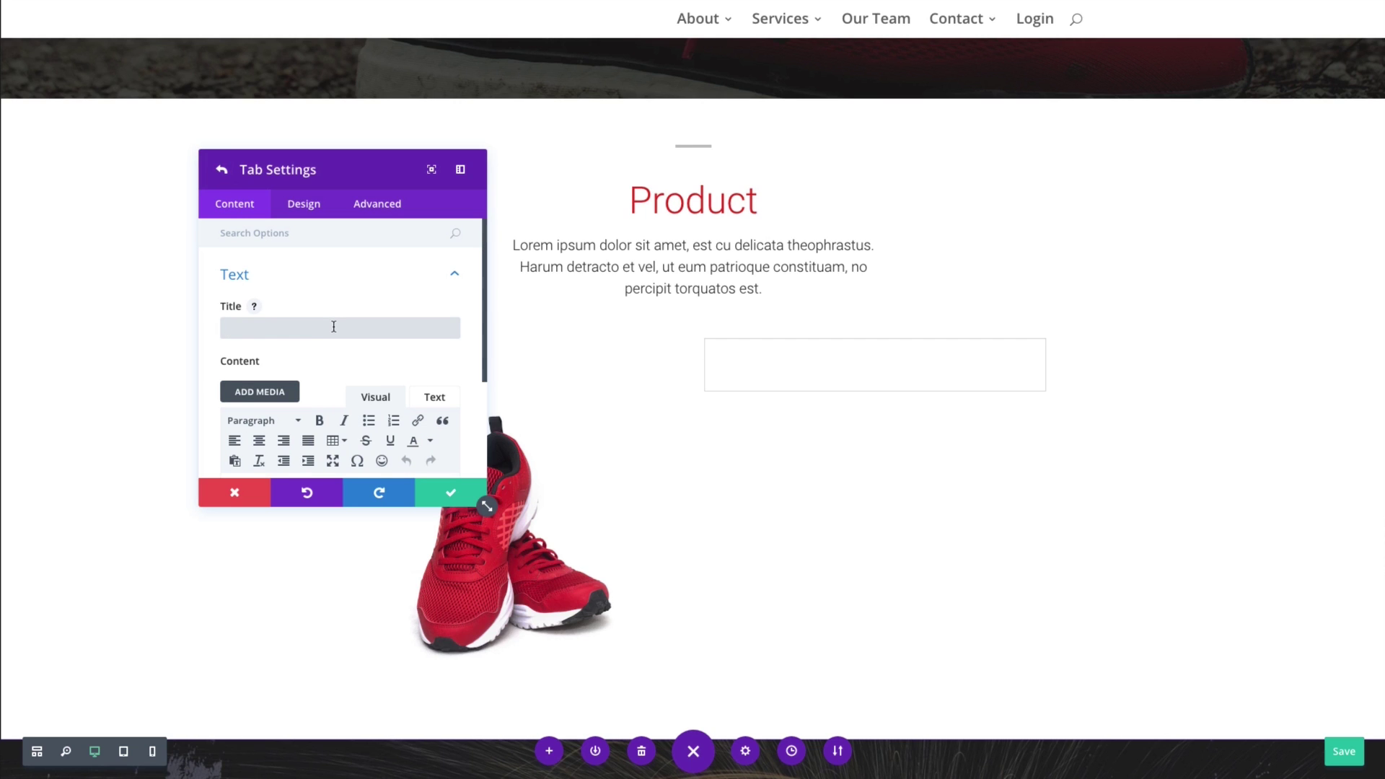
{"action": "type", "text": "De"}
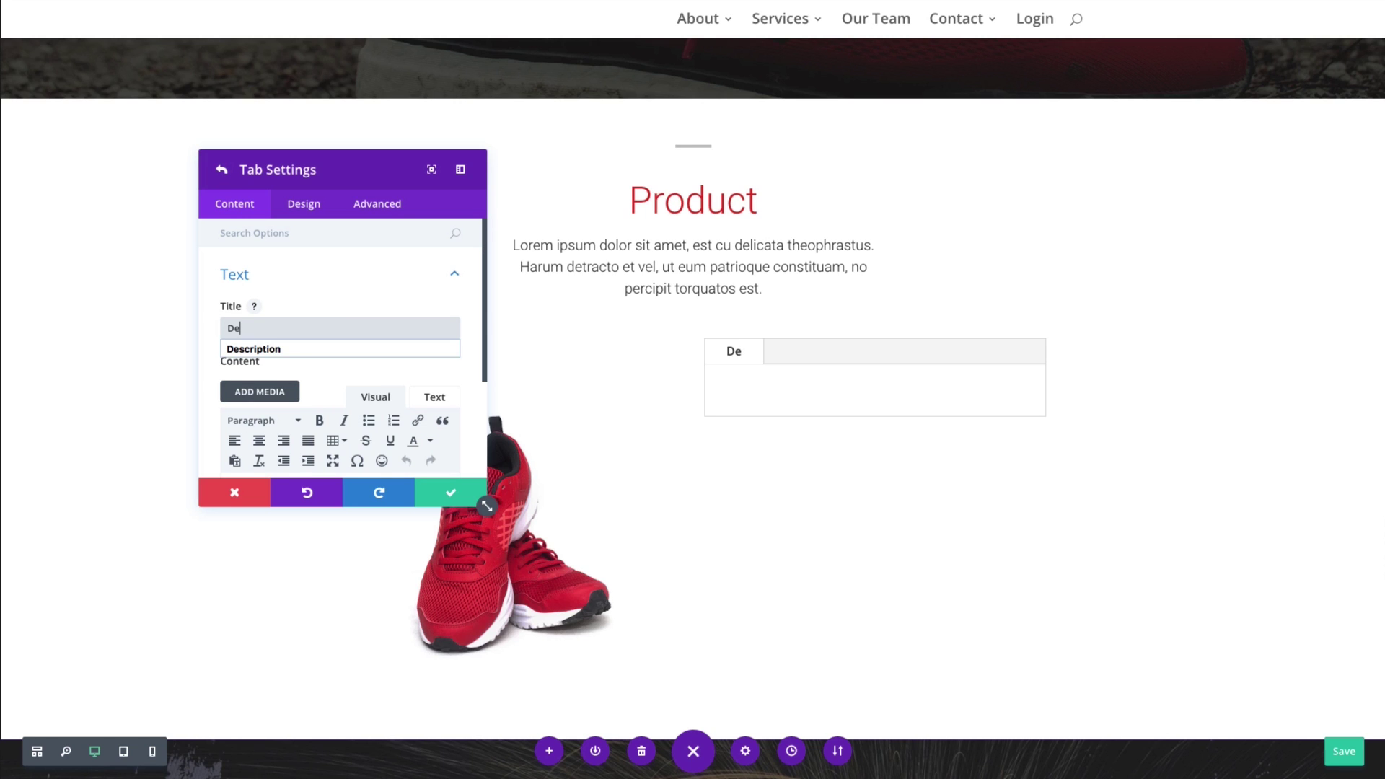
{"action": "type", "text": "scription"}
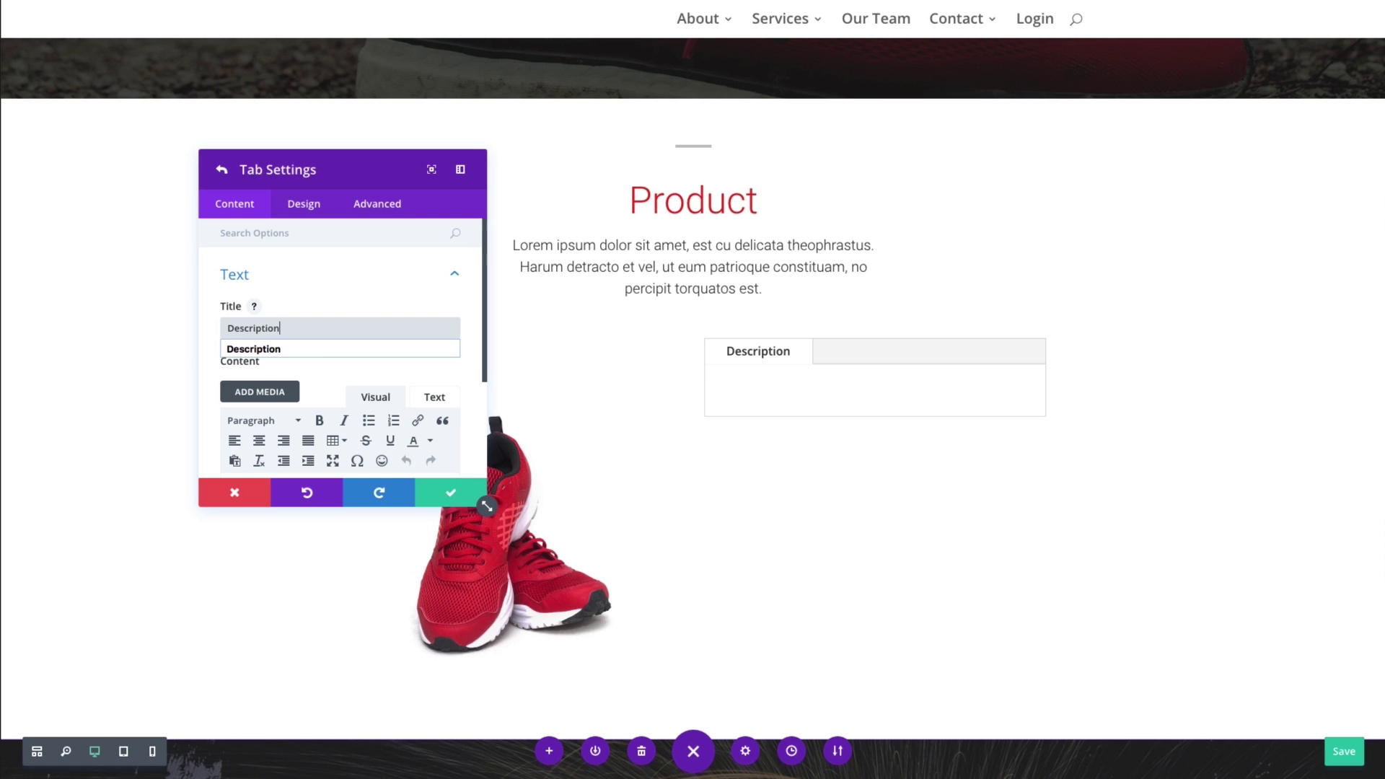
{"action": "left_click", "coordinate": [361, 301]}
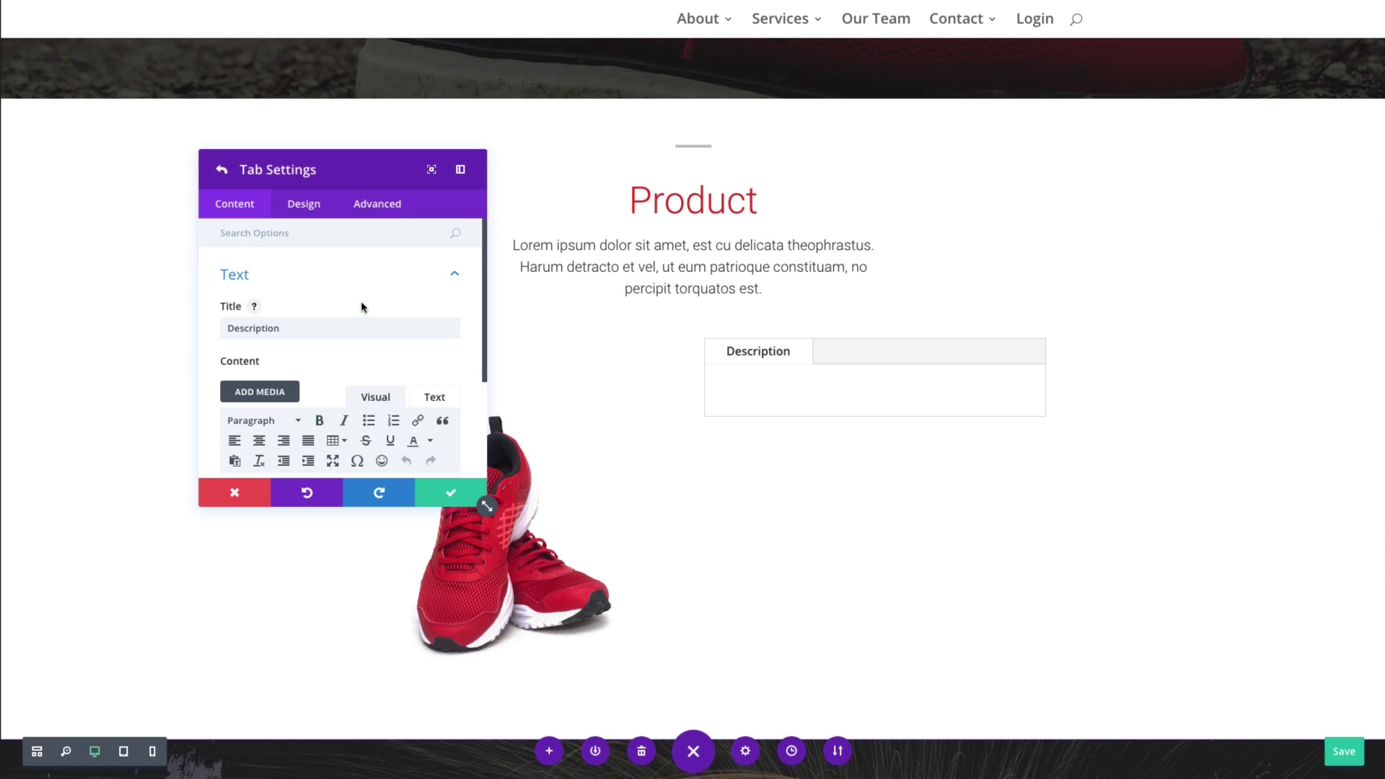
Fill the Description tab body with three lorem ipsum paragraphs on separate lines.
{"action": "scroll", "coordinate": [346, 325], "scroll_direction": "down", "scroll_amount": 2}
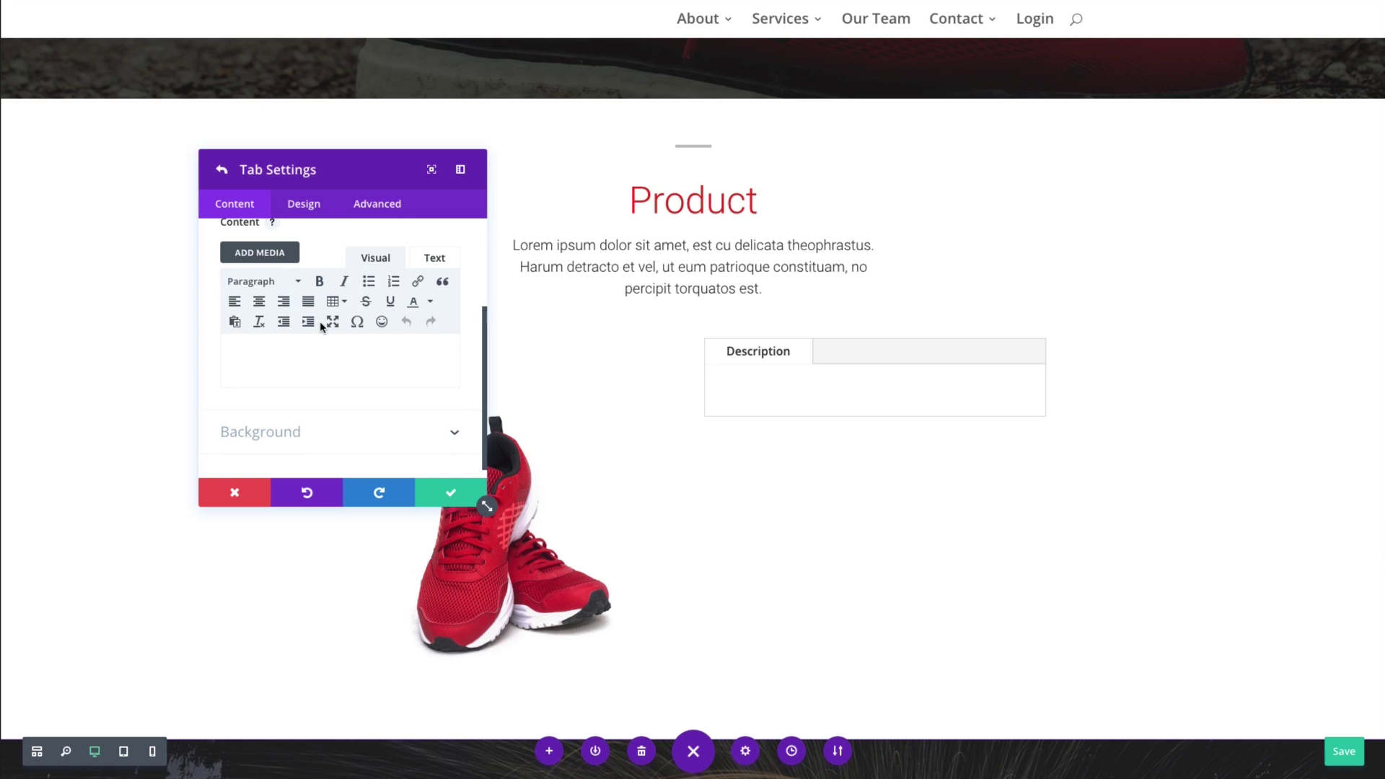
{"action": "type", "text": "Lorem ipsum dolor sit amet, est cu delicata theophrastus. Harum detracto et vel, ut eum patrioque constituam, no percipit torquatos est. Eos in zril munere dolore, brute atomorum perpetua cu vel. His laudem impetus voluptua an."}
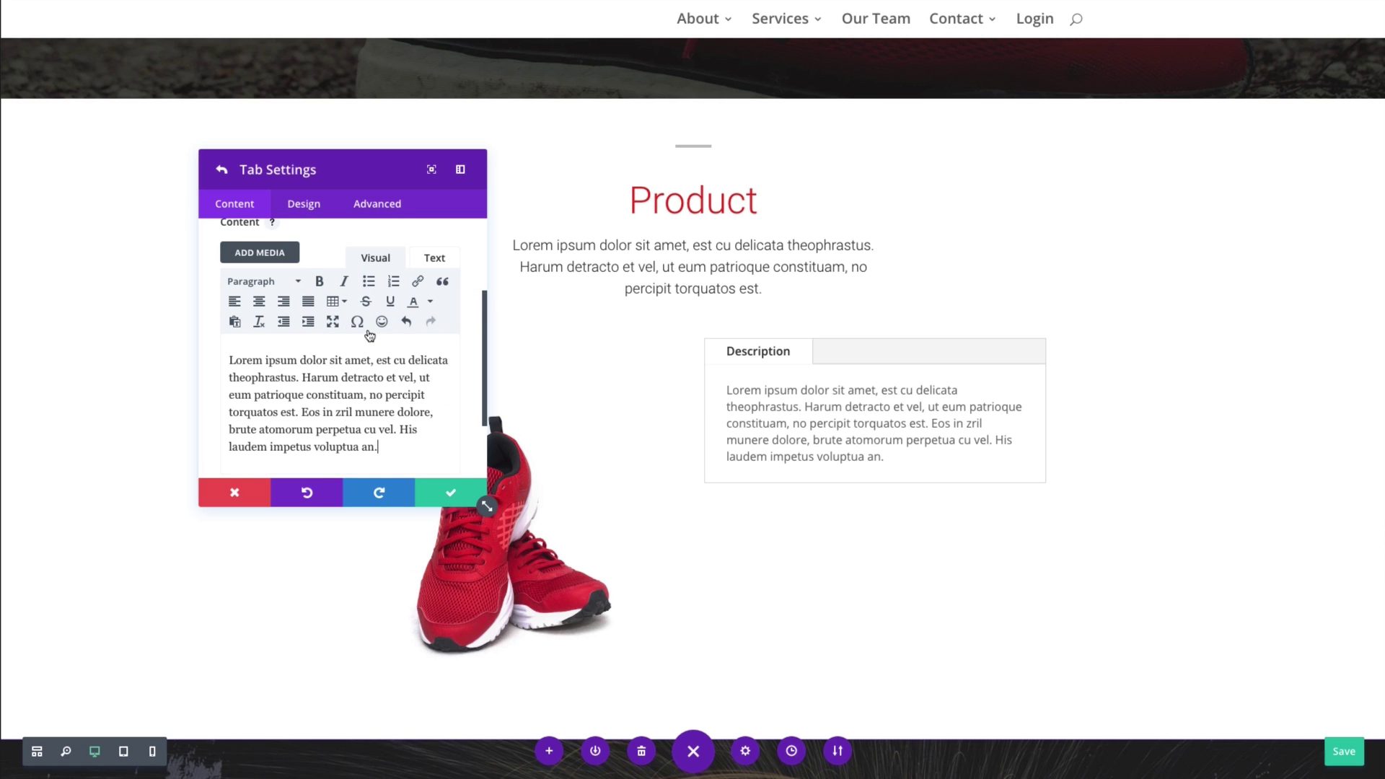
{"action": "key", "text": "Return"}
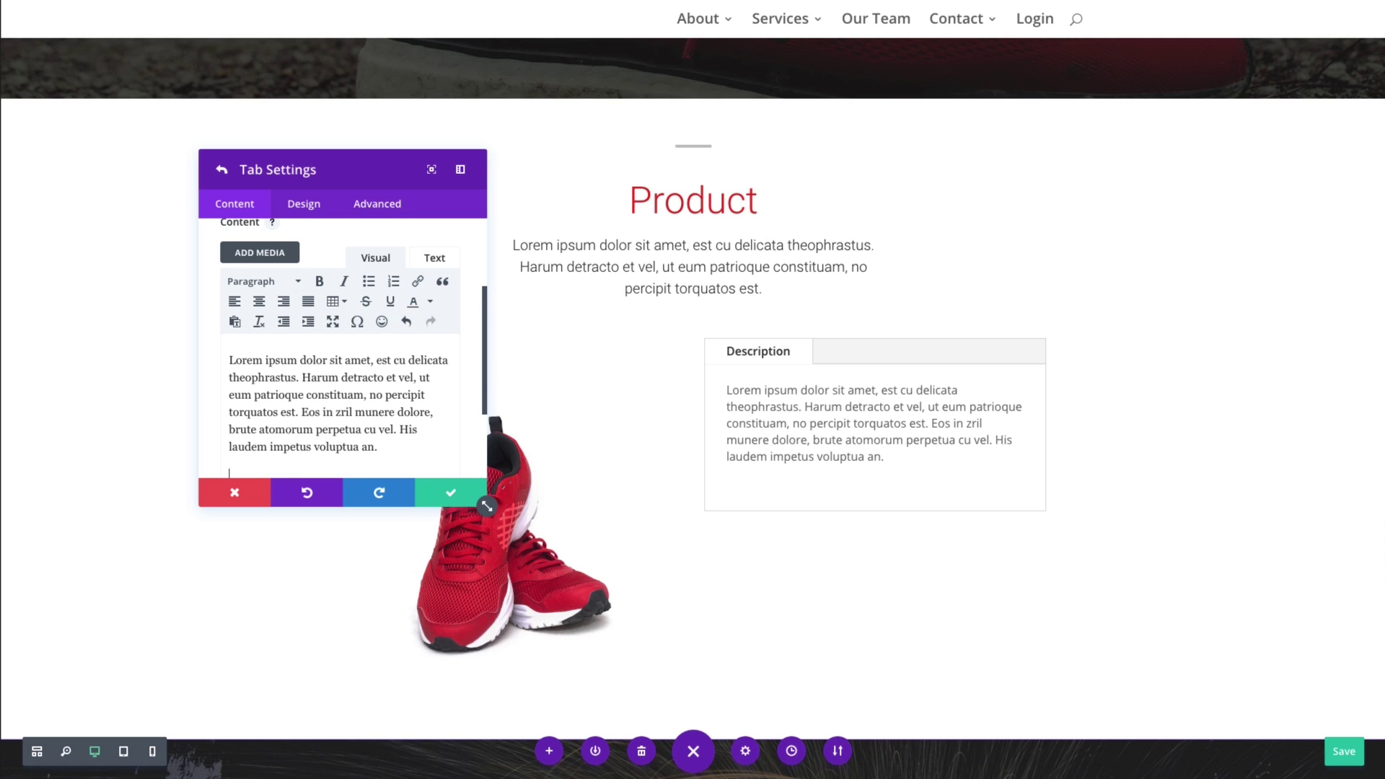
{"action": "type", "text": "Lorem ipsum dolor sit amet, est cu delicata theophrastus. Harum detracto et vel, ut eum patrioque constituam, no percipit torquatos est. Eos in zril munere dolore, brute atomorum perpetua cu vel. His laudem impetus voluptua an."}
{"action": "key", "text": "Return"}
{"action": "type", "text": "Lorem ipsum dolor sit amet, est cu delicata theophrastus. Harum detracto et vel, ut eum patrioque constituam, no percipit torquatos est. Eos in zril munere dolore, brute atomorum perpetua cu vel. His laudem impetus voluptua an."}
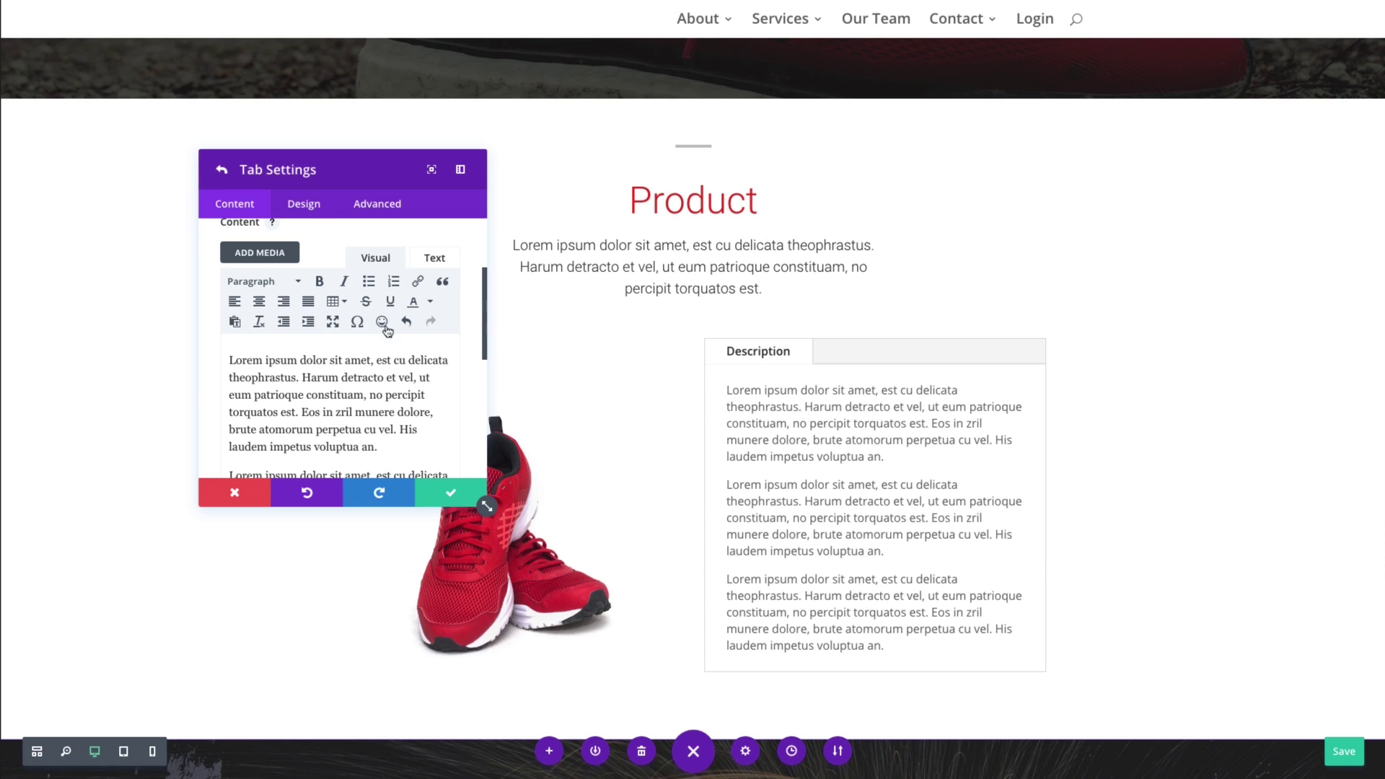
Save the Description tab and duplicate it twice.
{"action": "left_click", "coordinate": [450, 495]}
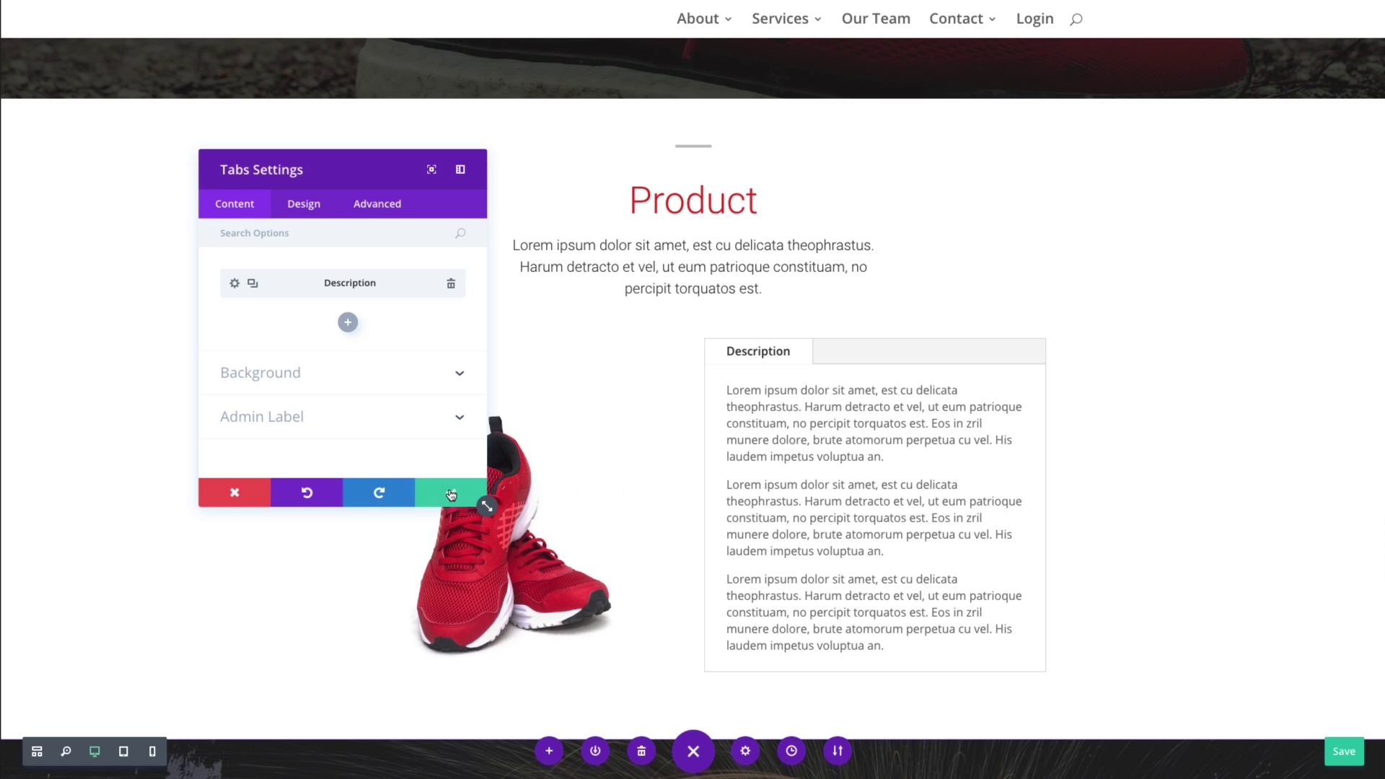
{"action": "left_click", "coordinate": [254, 286]}
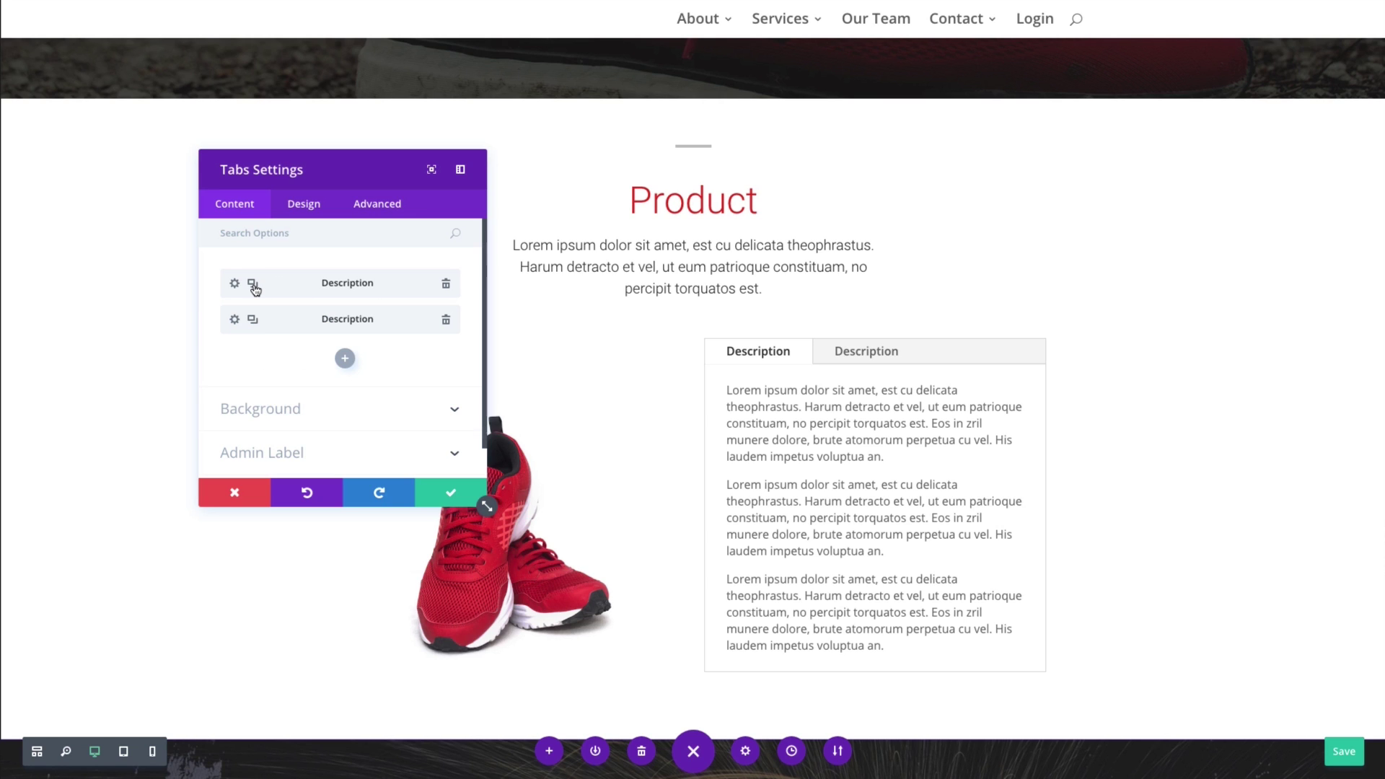
{"action": "left_click", "coordinate": [254, 286]}
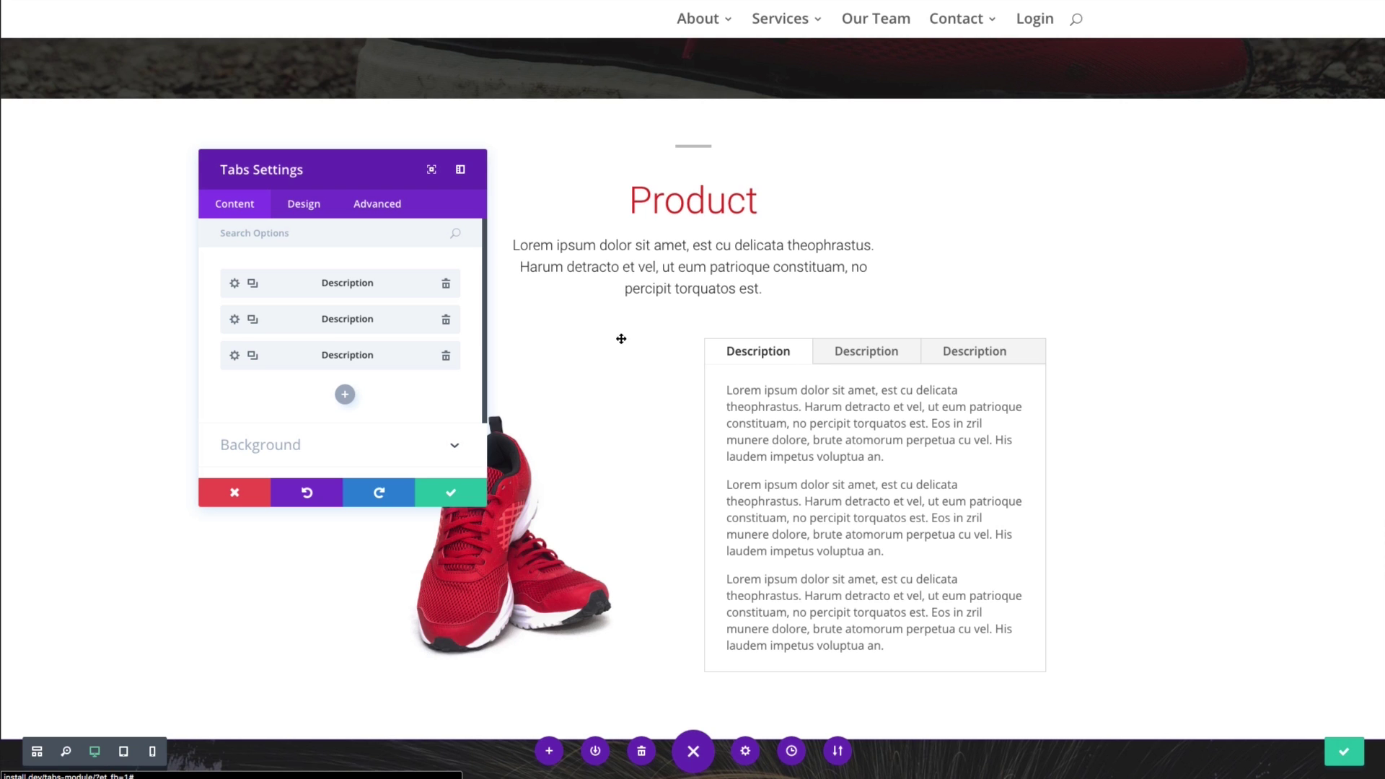
Retitle the two copies 'Features' and 'Specs', saving each.
{"action": "left_click", "coordinate": [233, 320]}
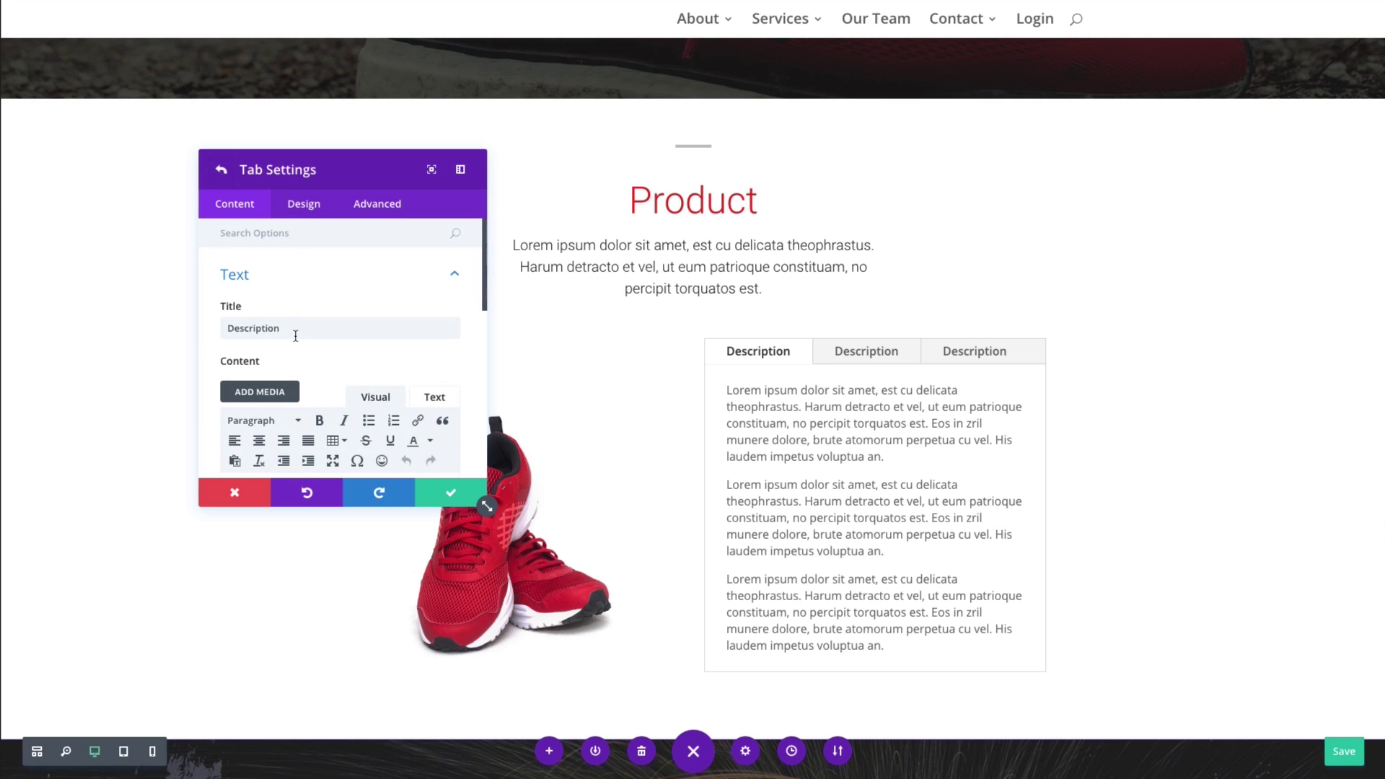
{"action": "left_click_drag", "start_coordinate": [295, 335], "coordinate": [219, 329]}
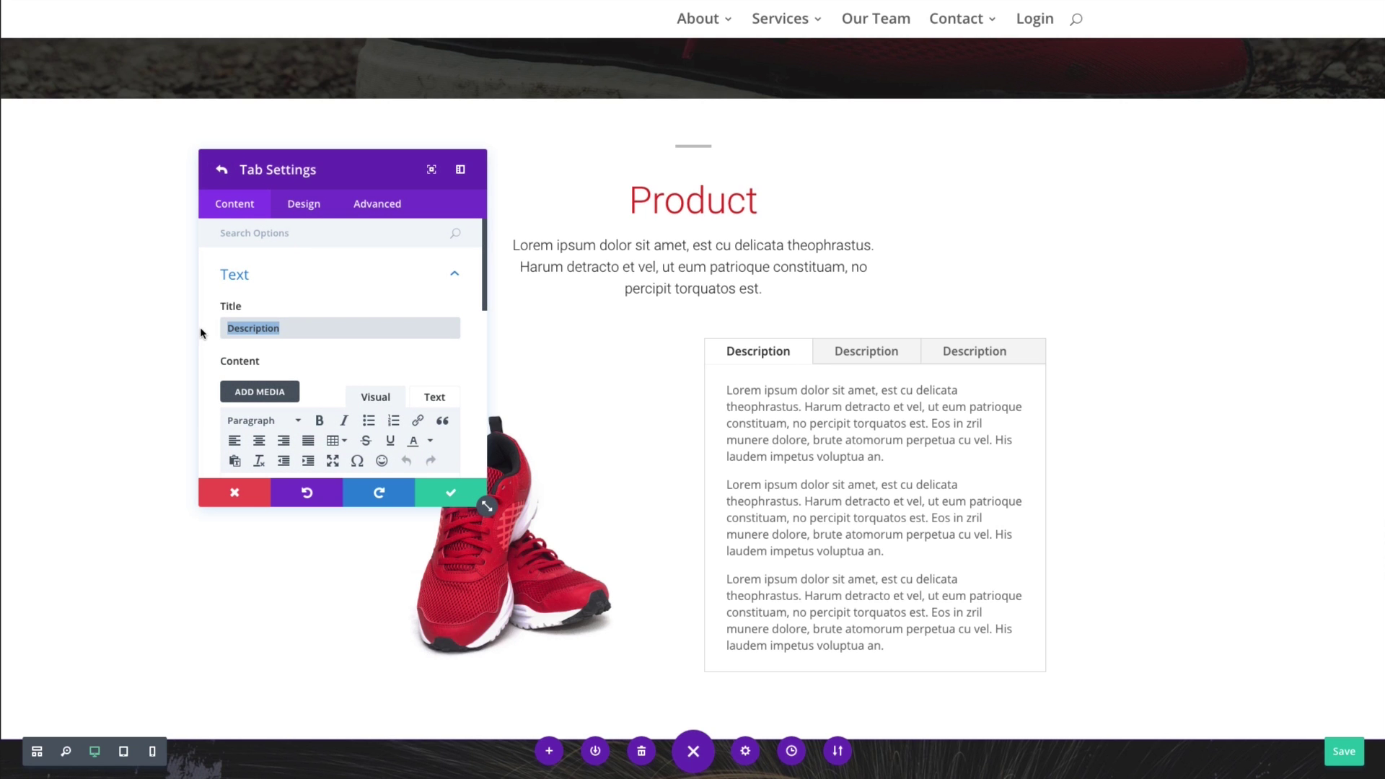
{"action": "type", "text": "Featu"}
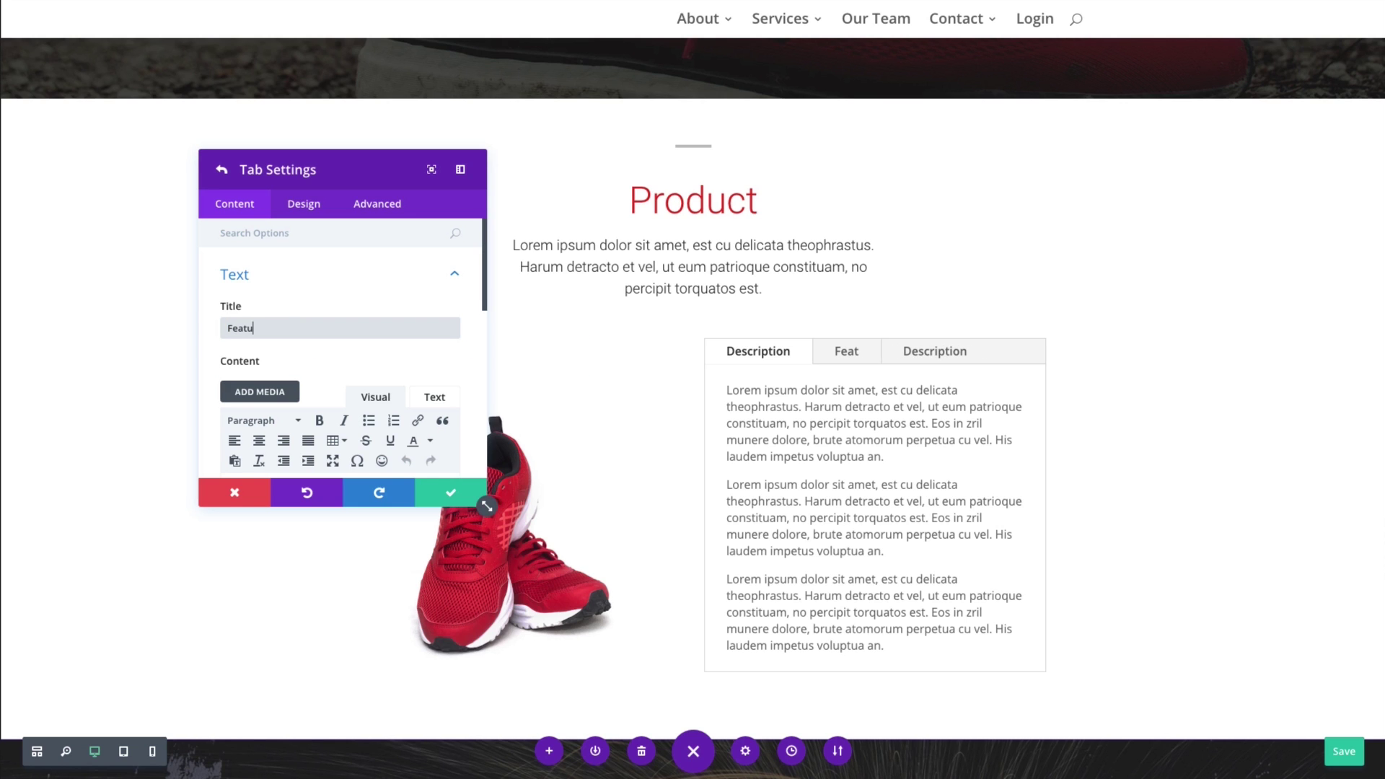
{"action": "type", "text": "res"}
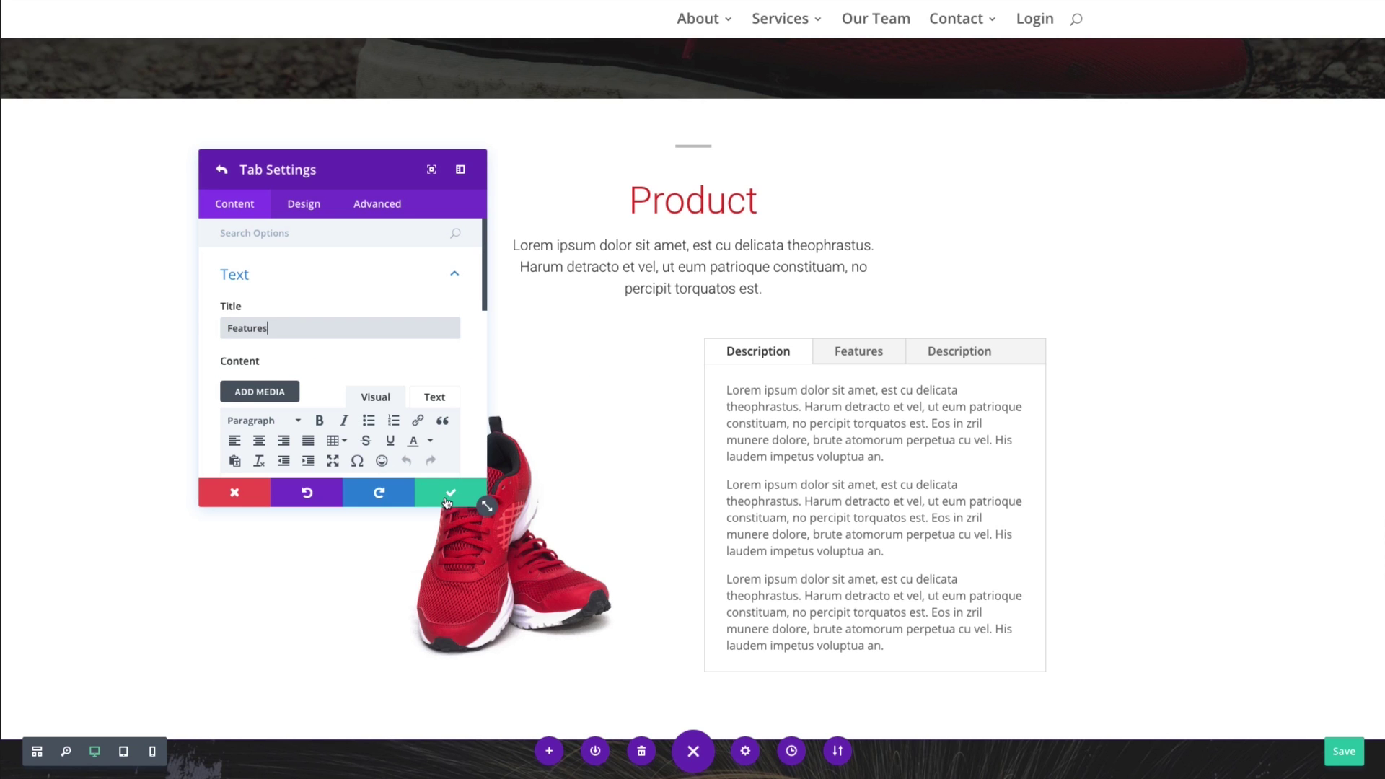
{"action": "left_click", "coordinate": [449, 497]}
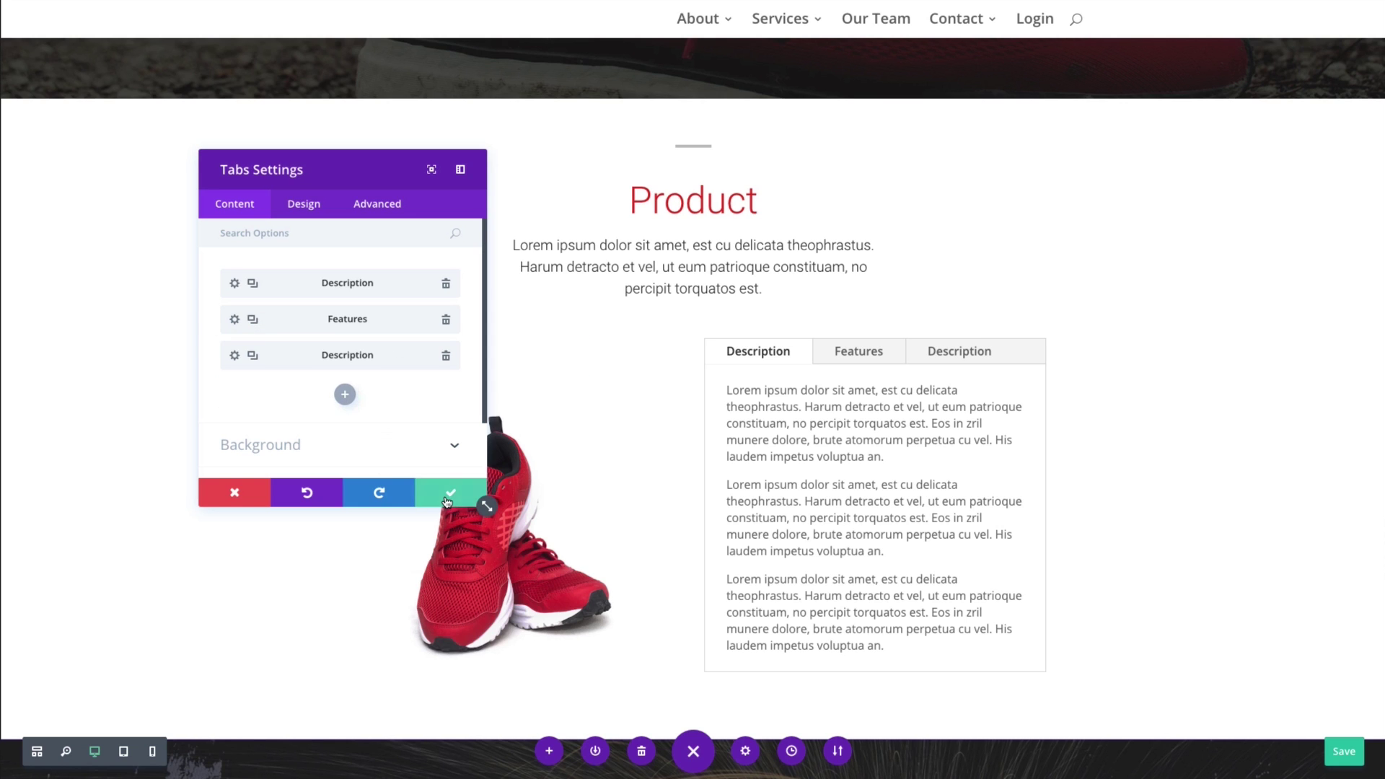
{"action": "left_click", "coordinate": [232, 358]}
{"action": "left_click_drag", "start_coordinate": [281, 328], "coordinate": [198, 329]}
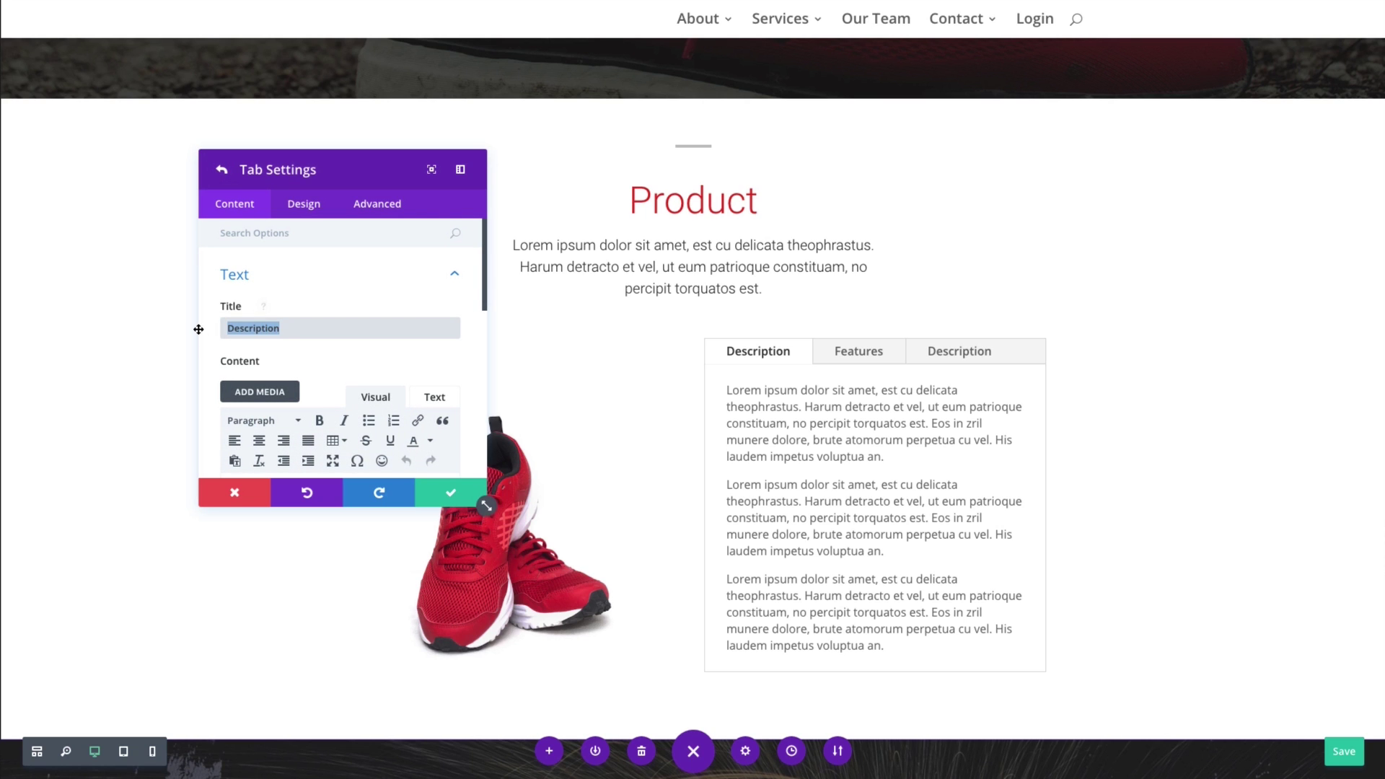
{"action": "type", "text": "Spec"}
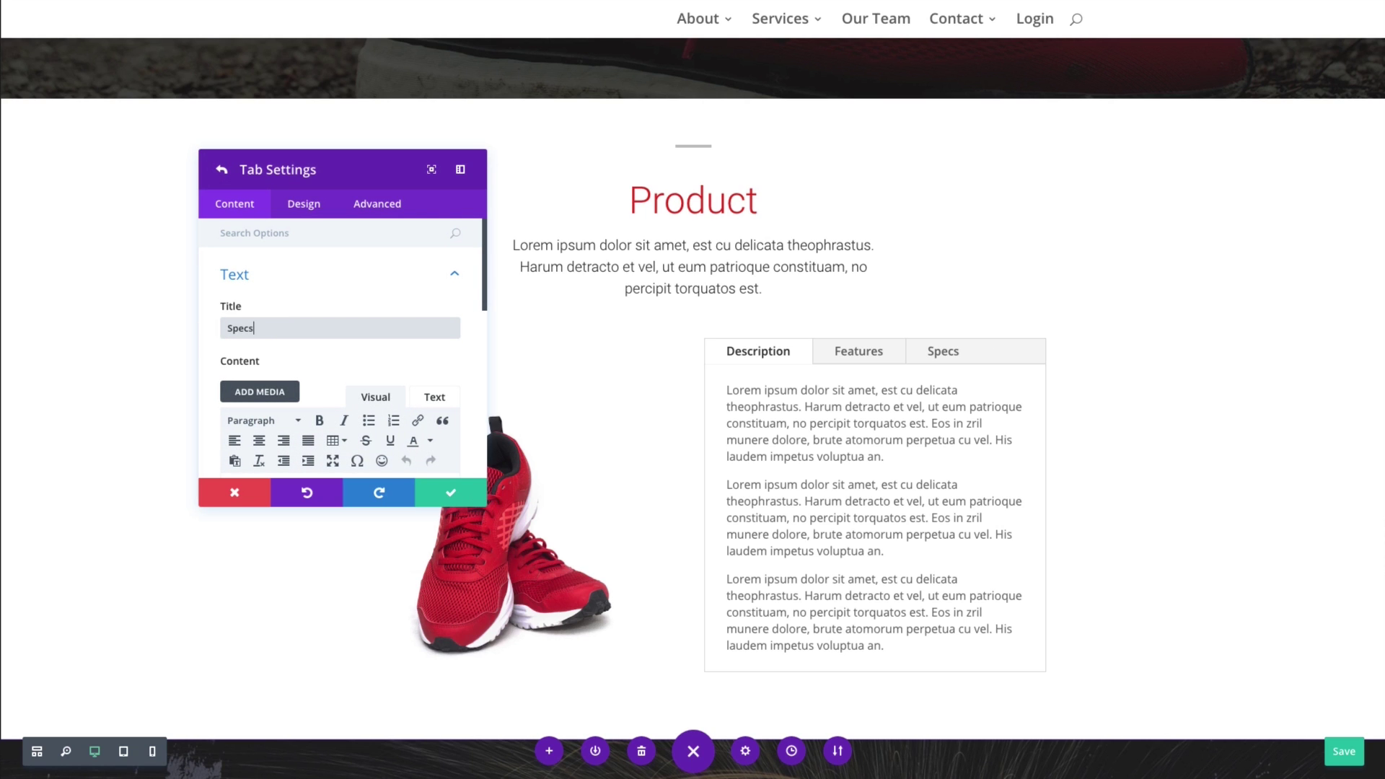
{"action": "type", "text": "s"}
{"action": "left_click", "coordinate": [452, 495]}
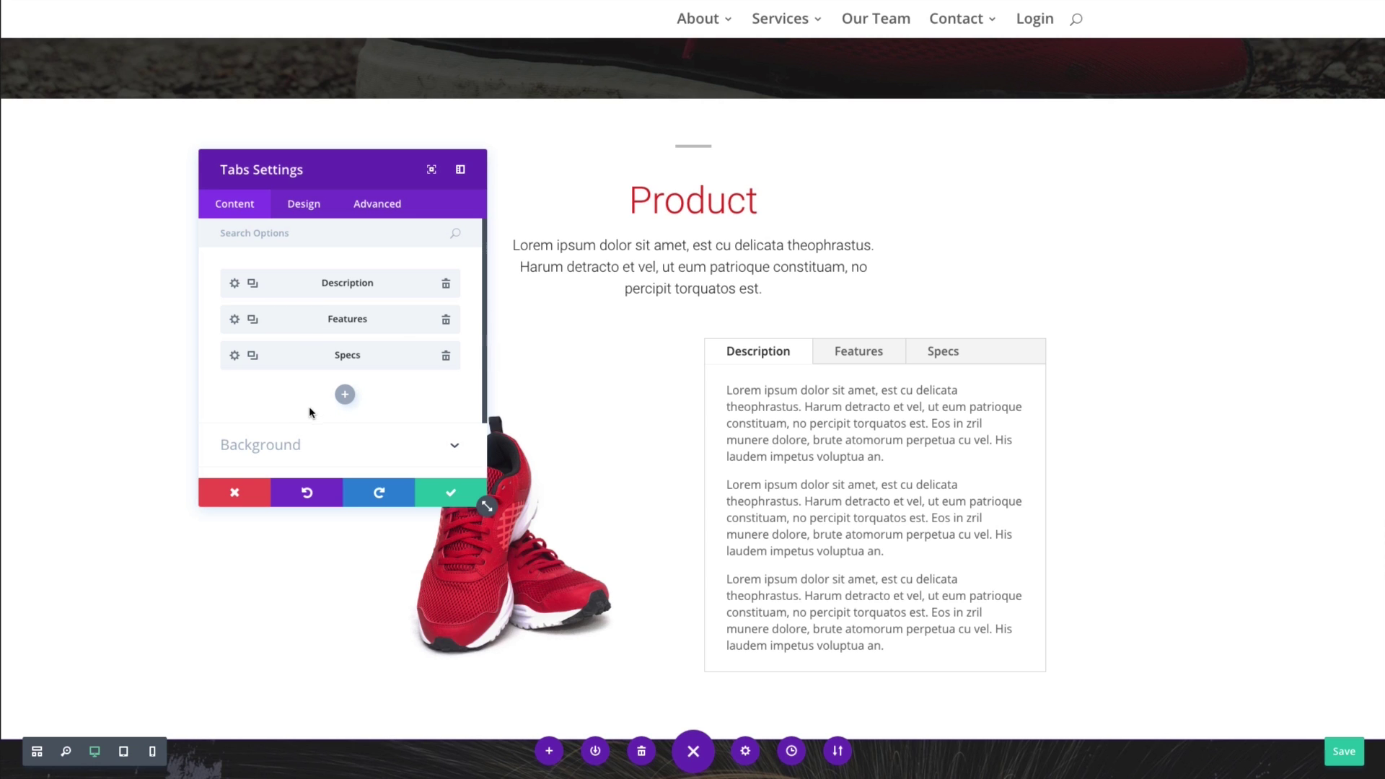
Go from the Description tab's settings back to the Tabs module and show its Design options.
{"action": "left_click", "coordinate": [235, 285]}
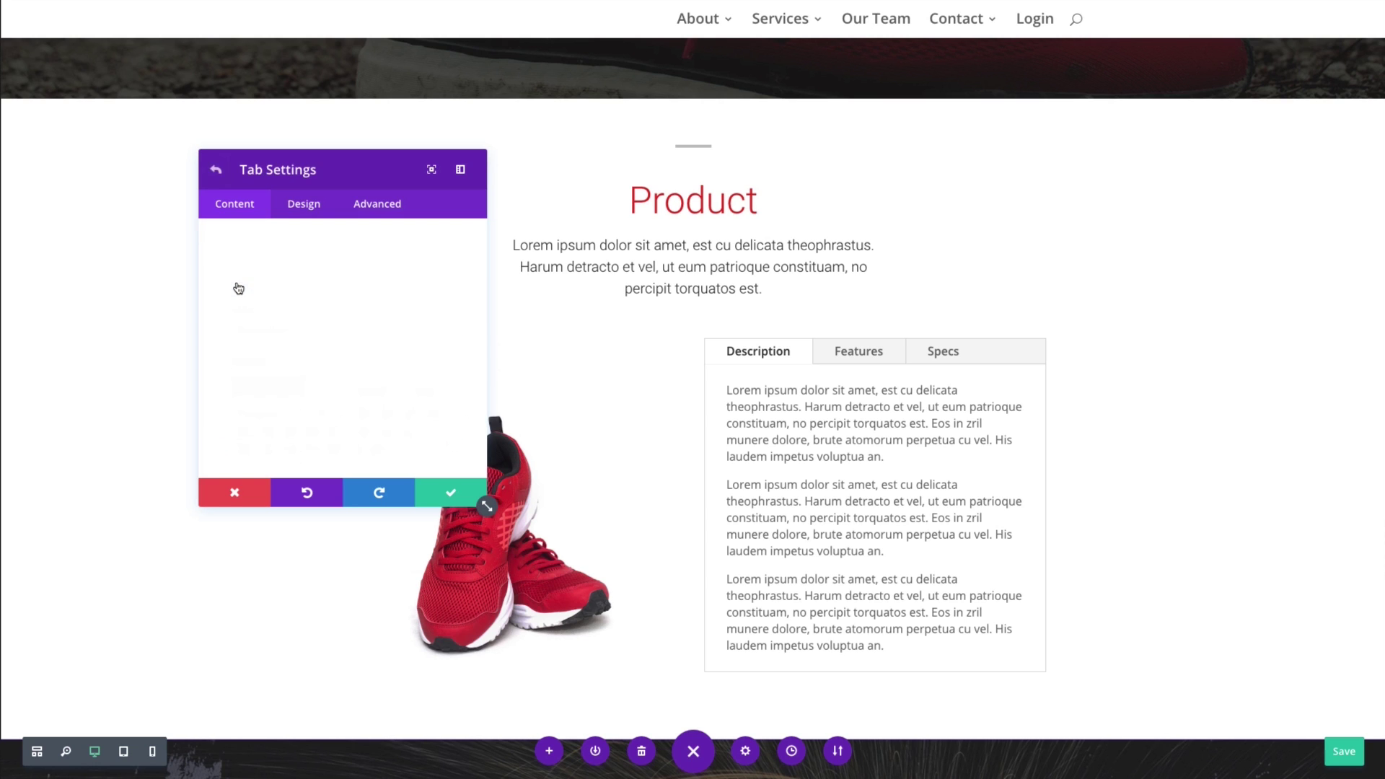
{"action": "left_click", "coordinate": [301, 210]}
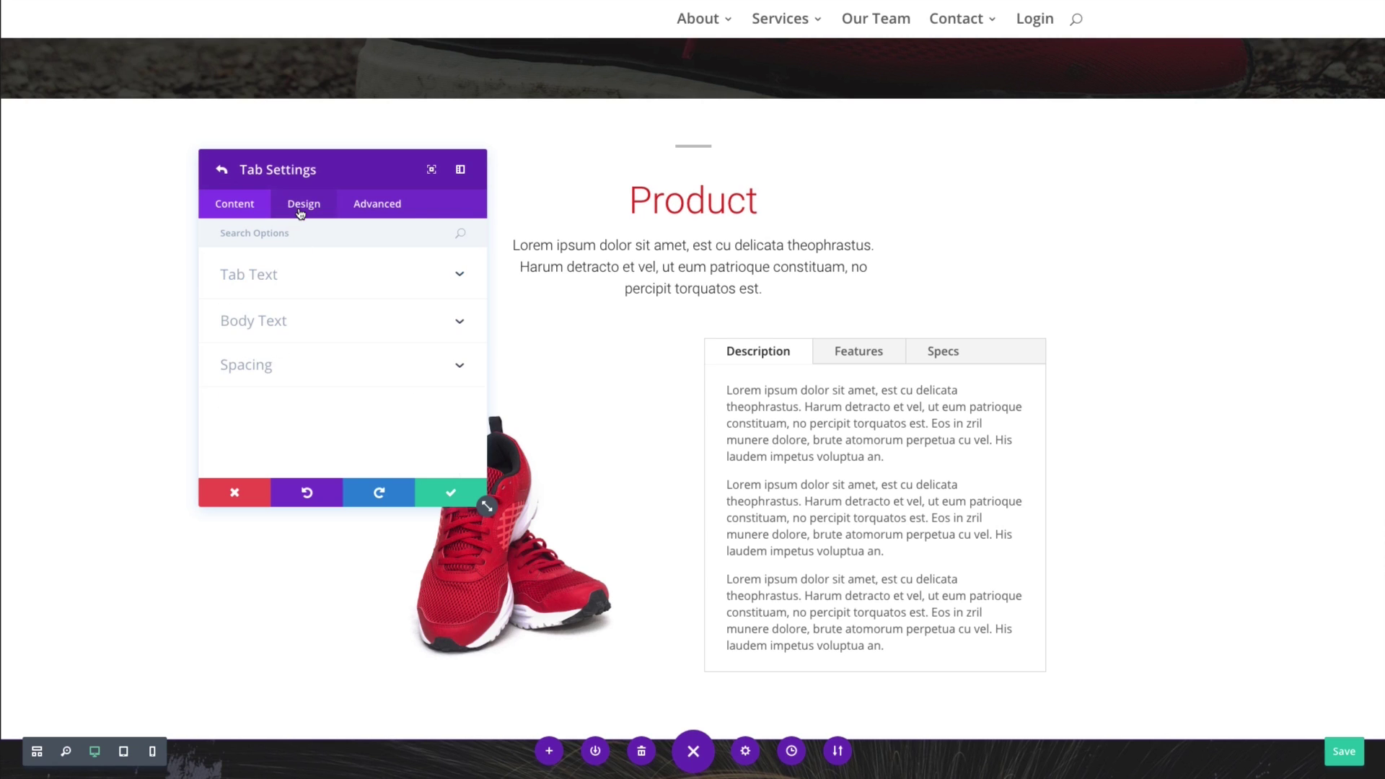
{"action": "left_click", "coordinate": [222, 173]}
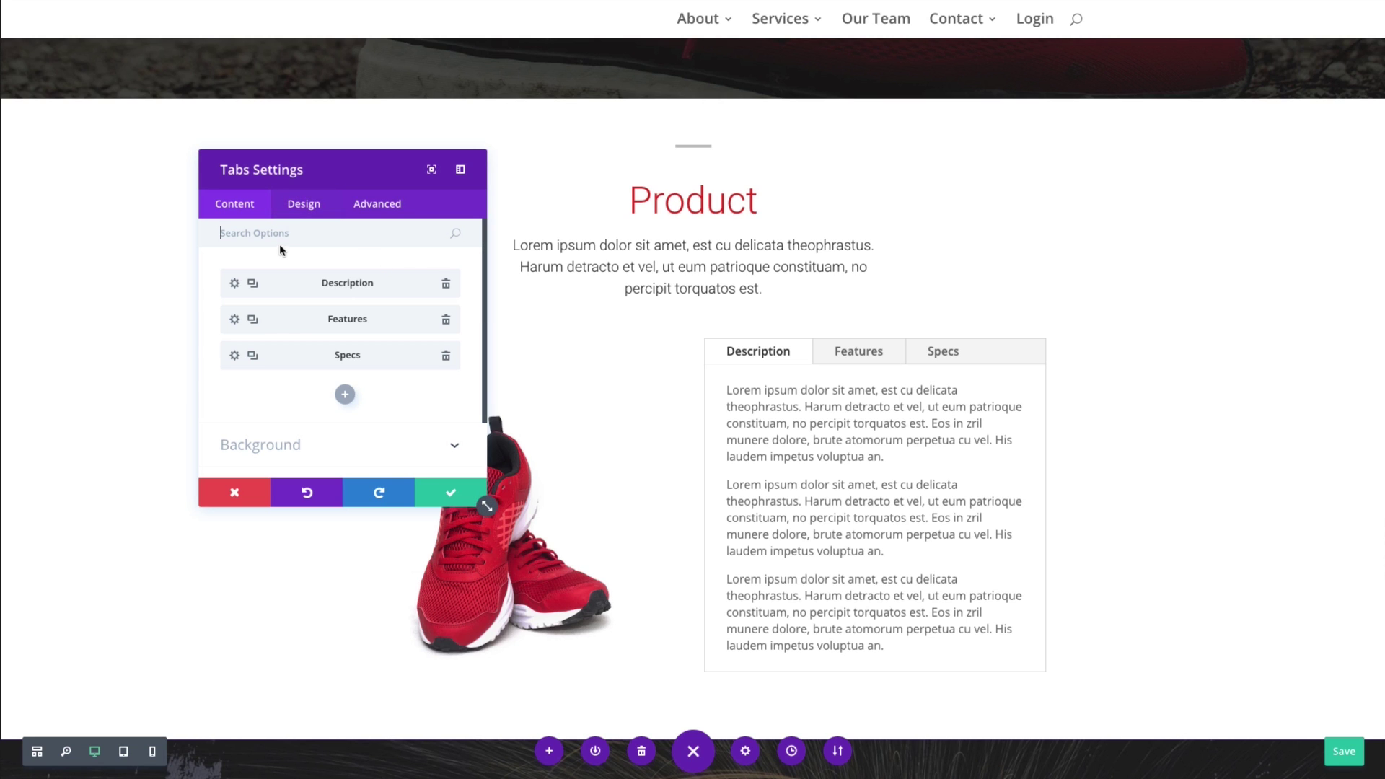
{"action": "left_click", "coordinate": [303, 211]}
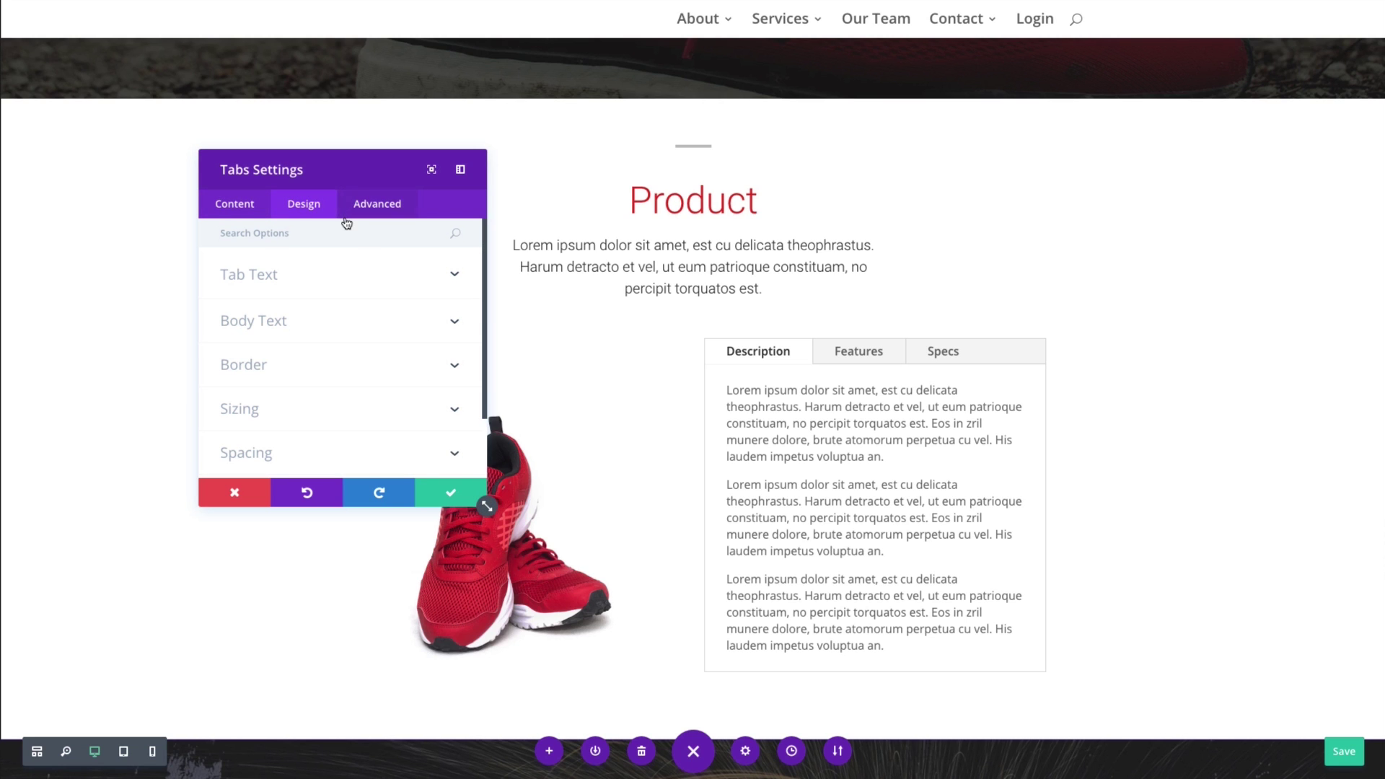
Set the Tab Text color to red #e02b20 and save the Tabs module settings.
{"action": "left_click", "coordinate": [309, 286]}
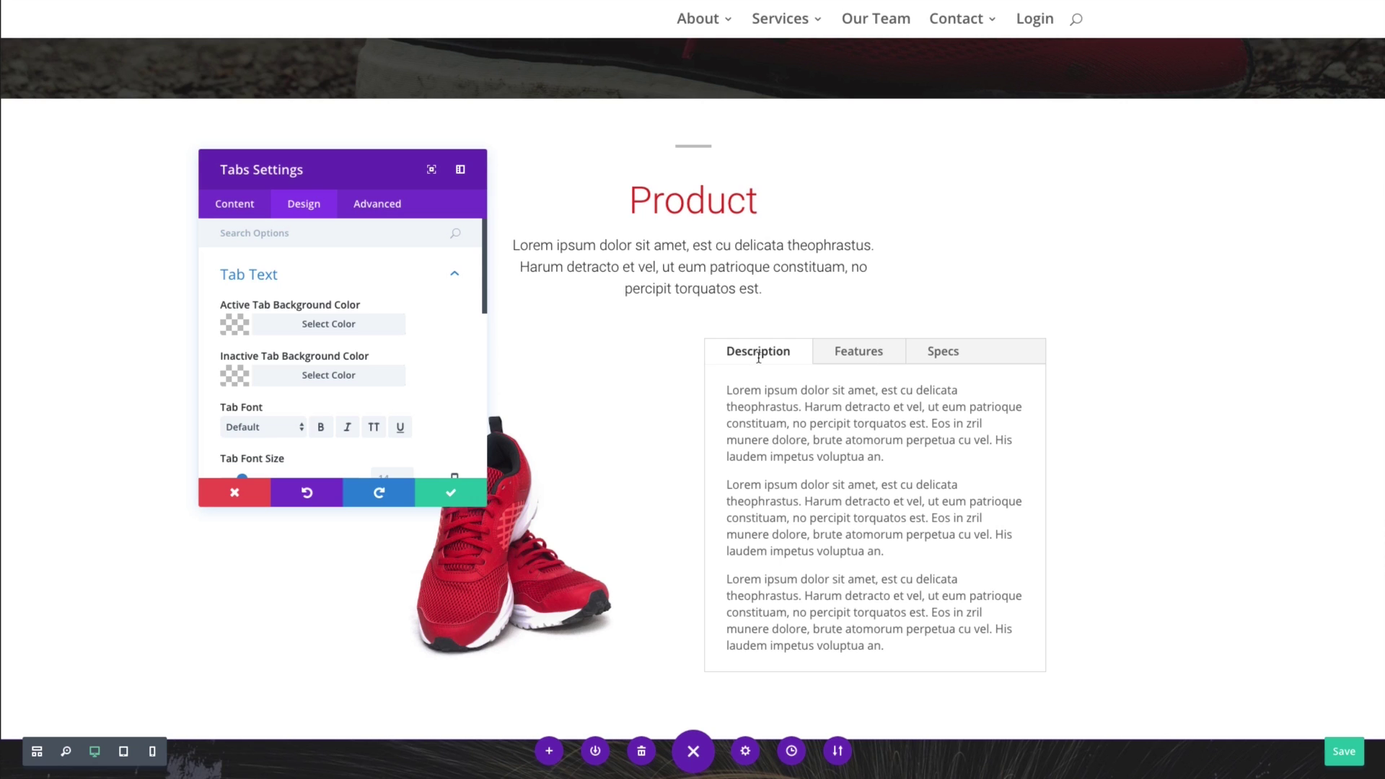
{"action": "scroll", "coordinate": [602, 367], "scroll_direction": "down", "scroll_amount": 1}
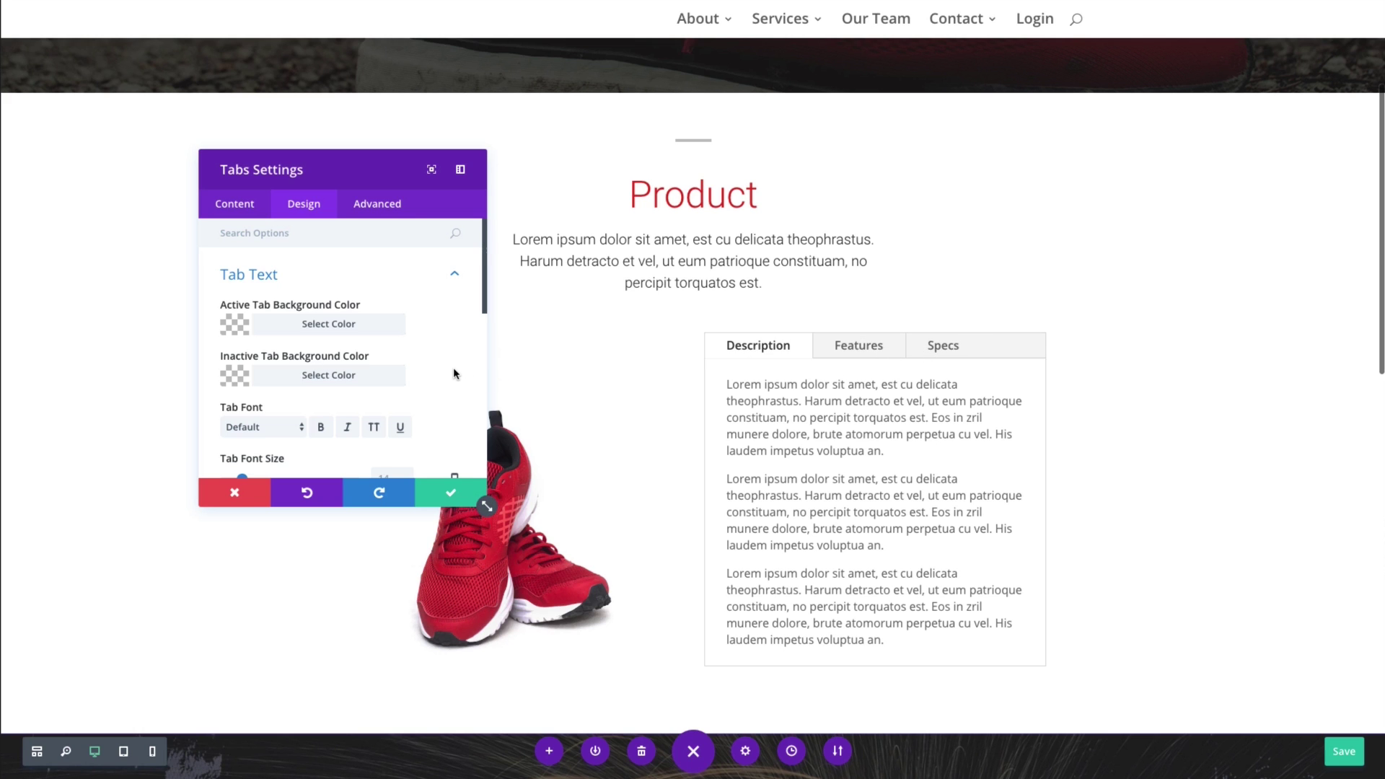
{"action": "scroll", "coordinate": [453, 366], "scroll_direction": "down", "scroll_amount": 1}
{"action": "scroll", "coordinate": [322, 404], "scroll_direction": "down", "scroll_amount": 1}
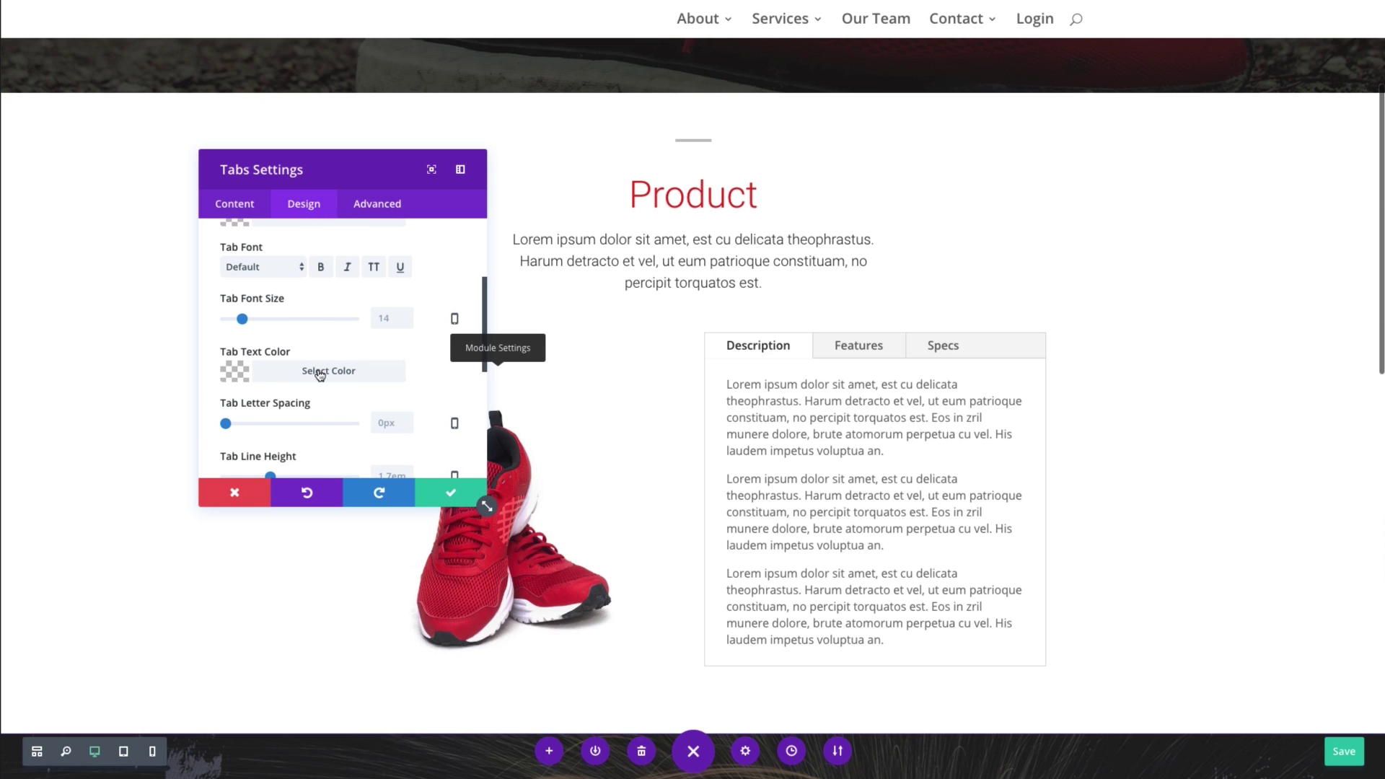
{"action": "left_click", "coordinate": [322, 372]}
{"action": "scroll", "coordinate": [317, 382], "scroll_direction": "down", "scroll_amount": 2}
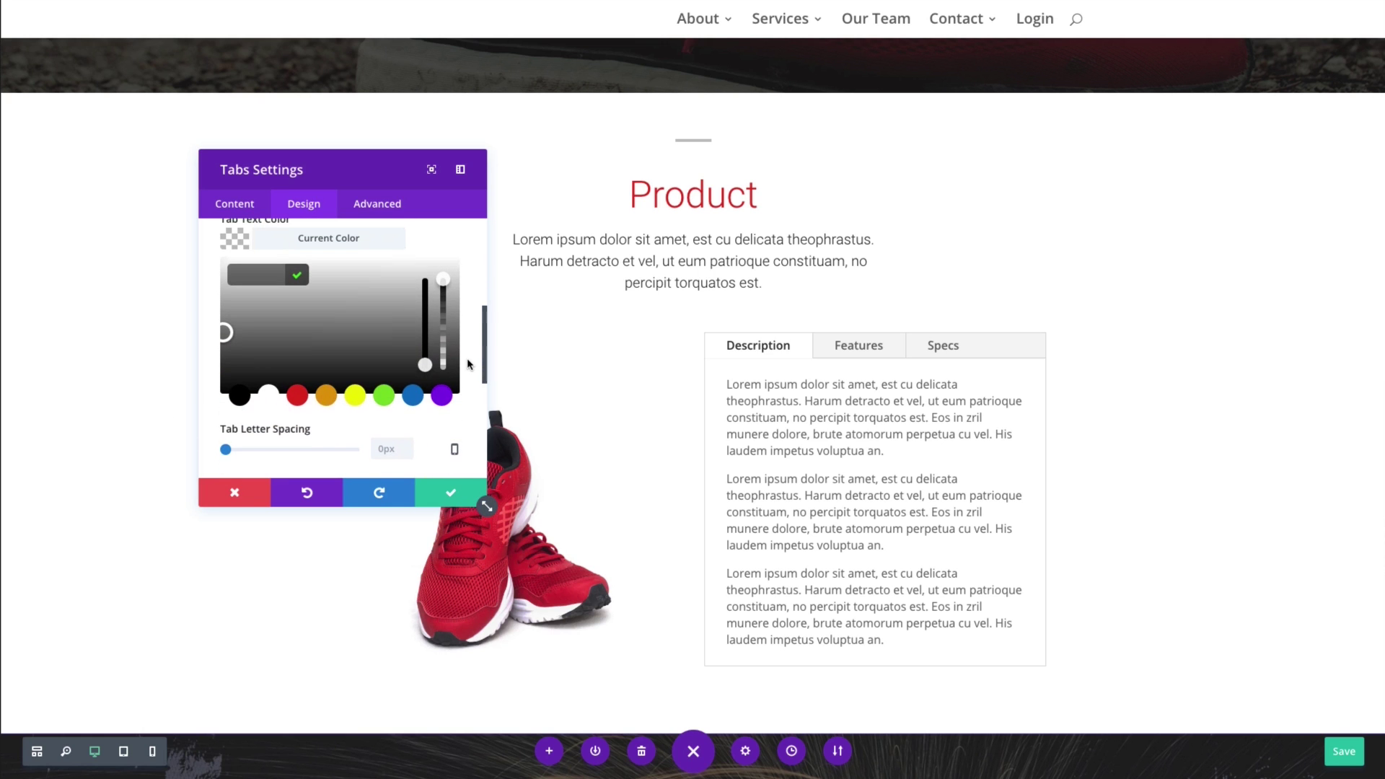
{"action": "left_click", "coordinate": [297, 395]}
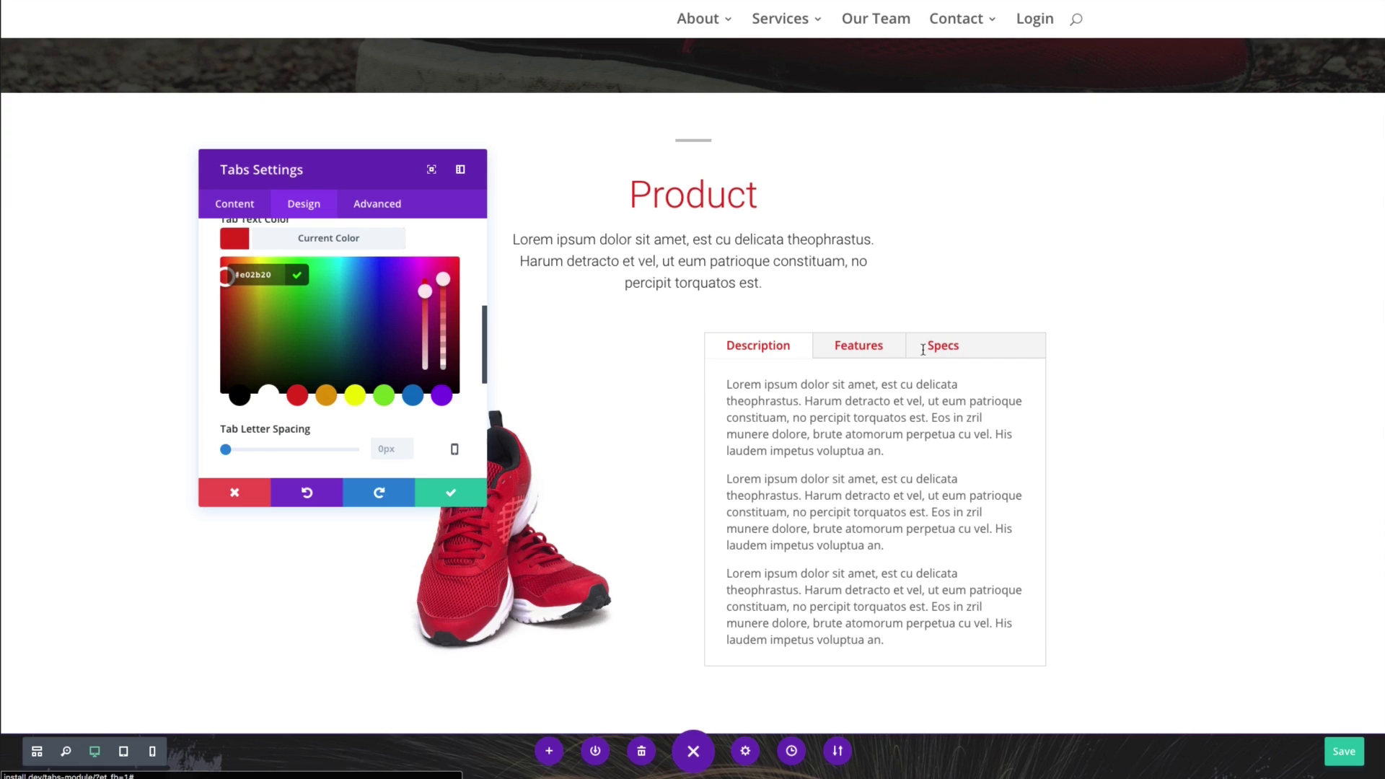
{"action": "scroll", "coordinate": [657, 373], "scroll_direction": "down", "scroll_amount": 1}
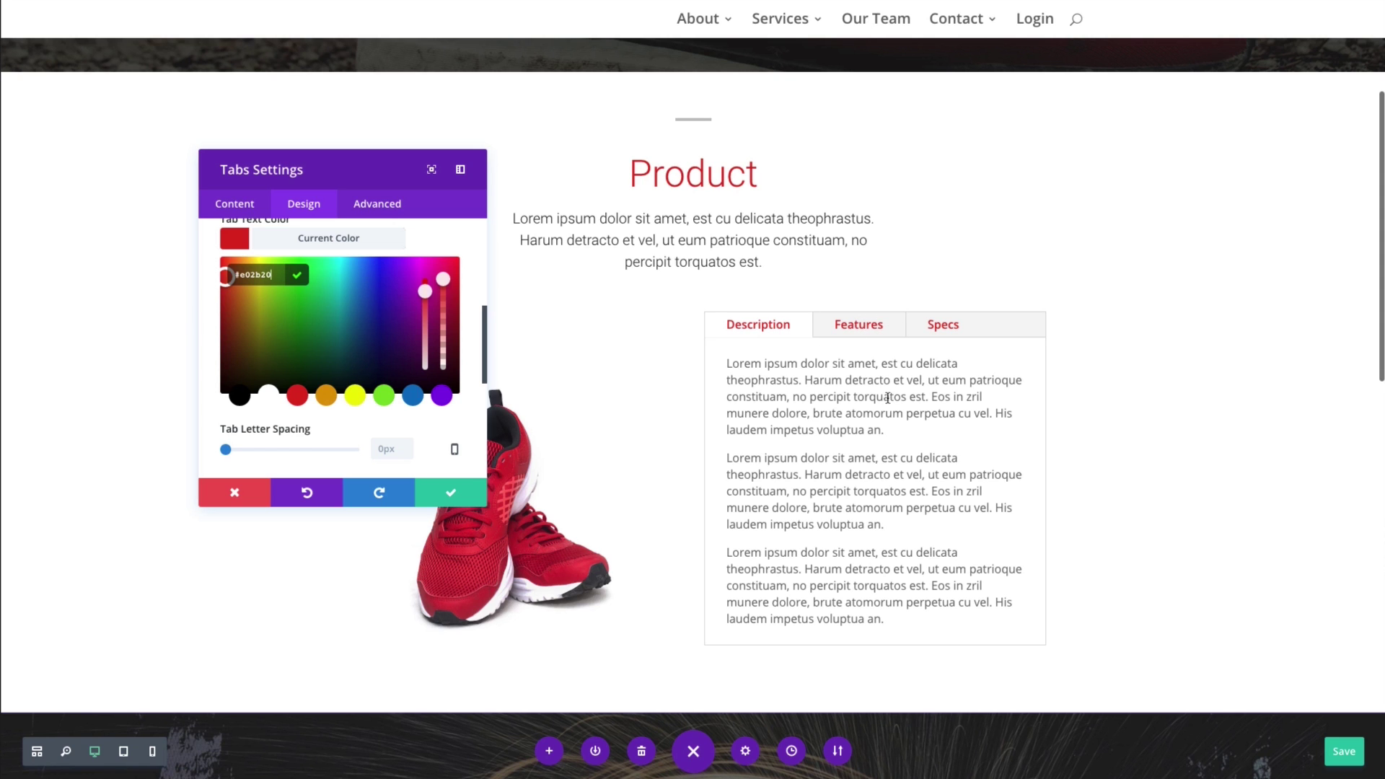
{"action": "scroll", "coordinate": [396, 453], "scroll_direction": "down", "scroll_amount": 3}
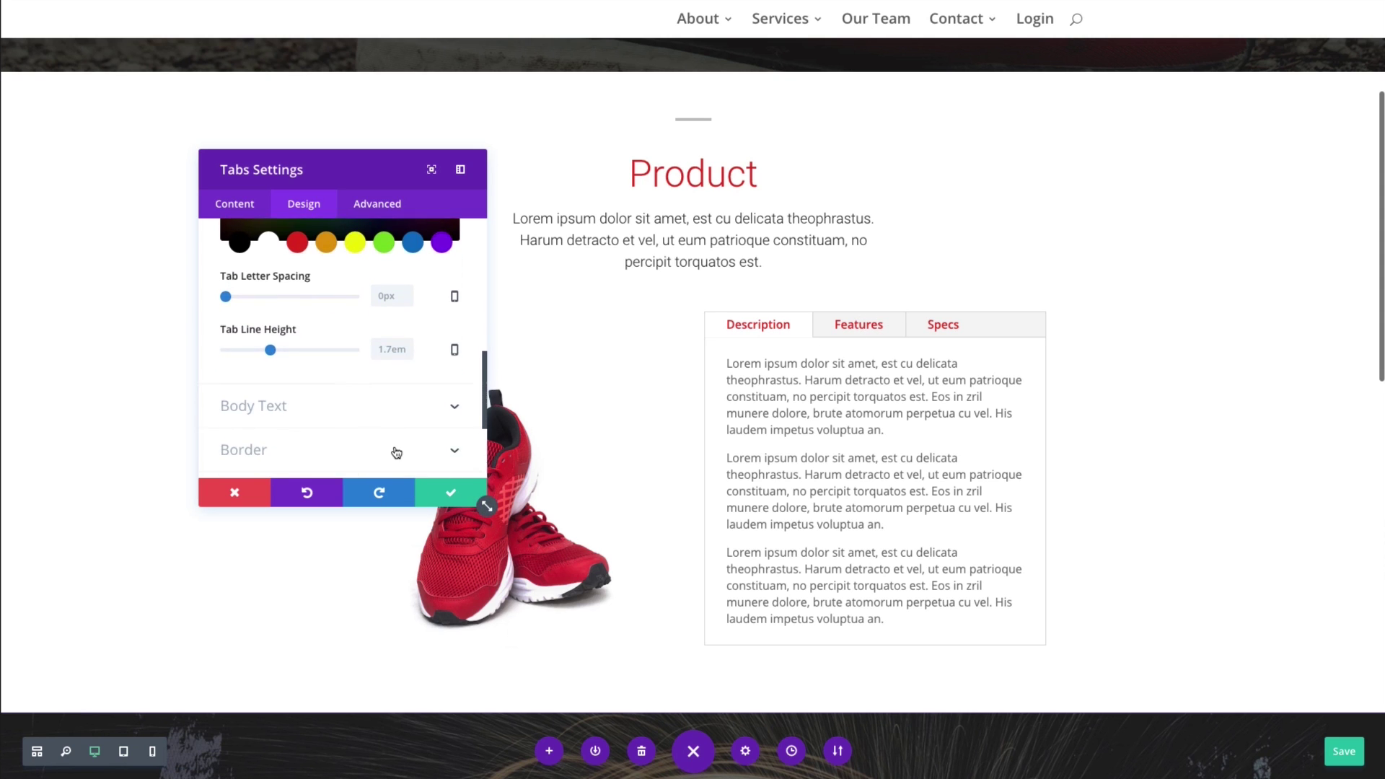
{"action": "left_click", "coordinate": [448, 496]}
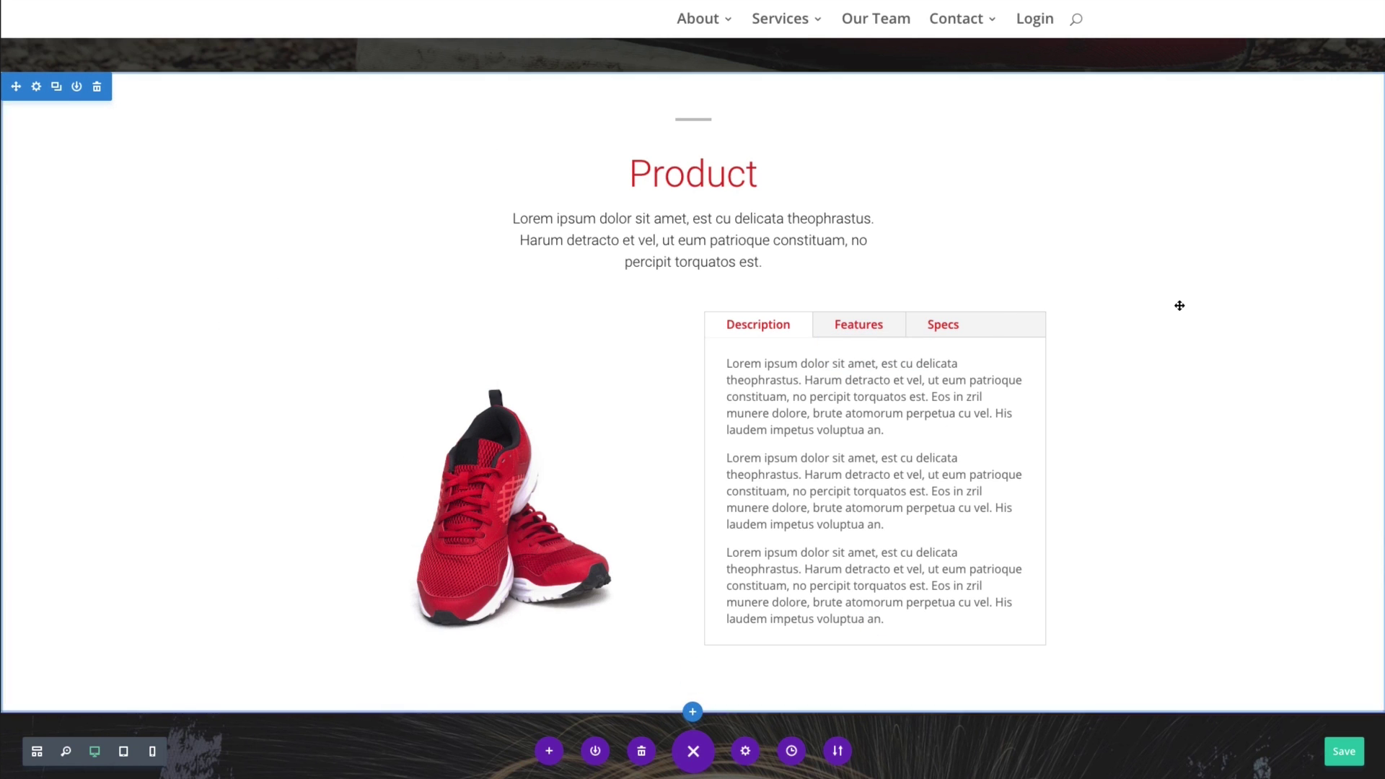